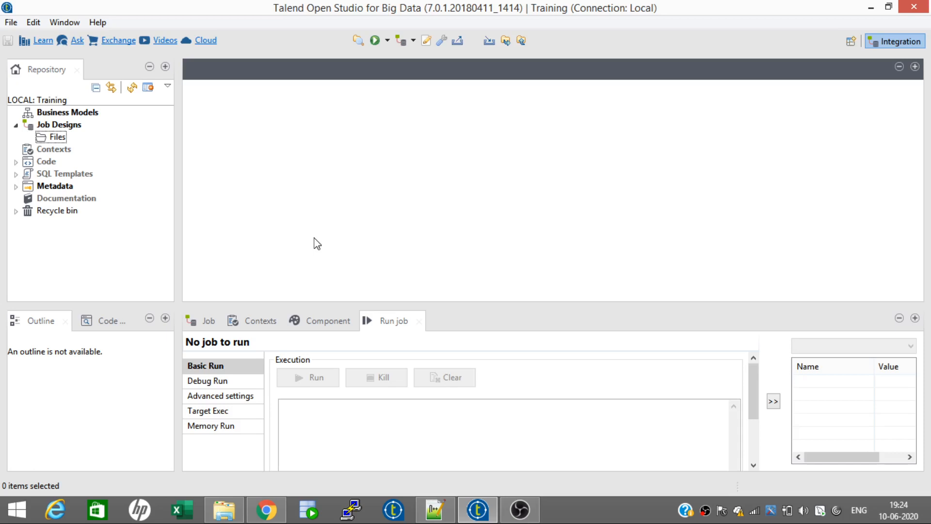
- Start a new job in the Files folder under Job Designs and name it Read_delimited_file
right_click(57, 138)
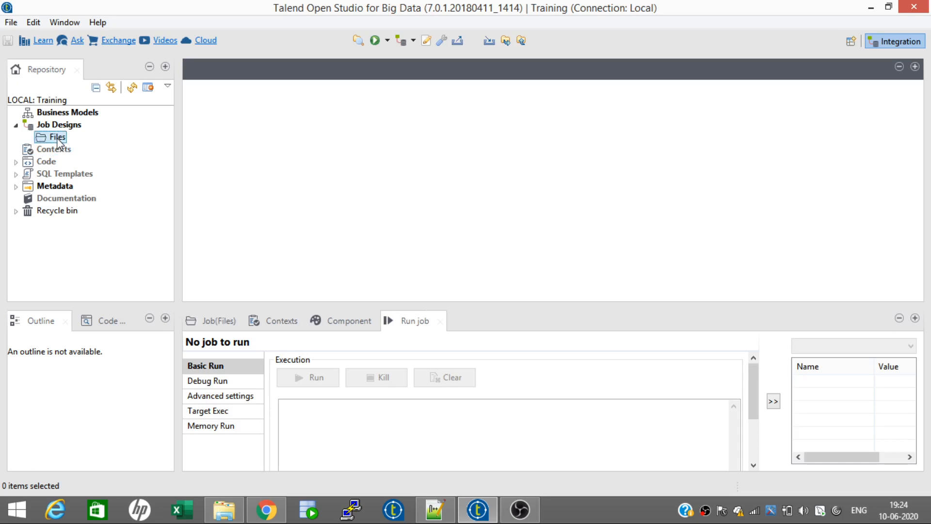
left_click(97, 147)
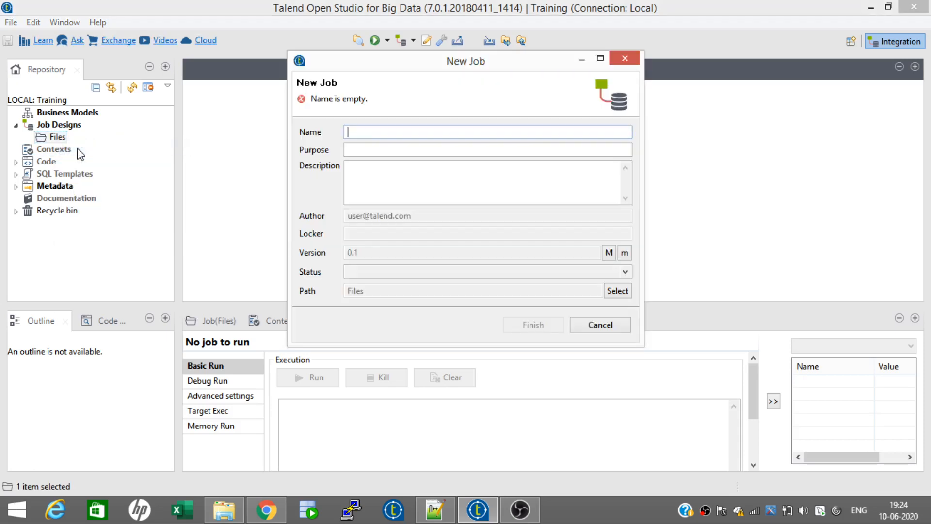
type("Rea")
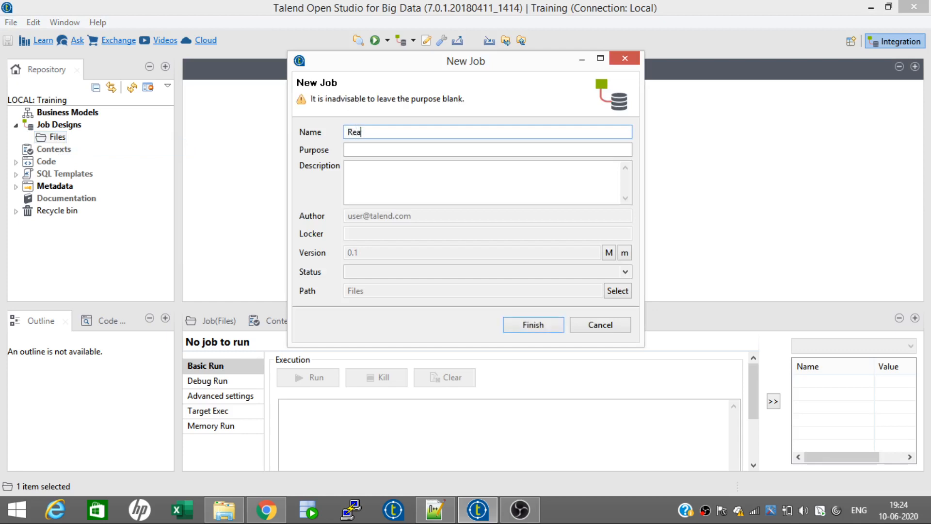
type("d_delimited_filr")
key("BackSpace")
type("e")
- Enter "To read country data" as the job's purpose and description, and create the job
left_click(406, 151)
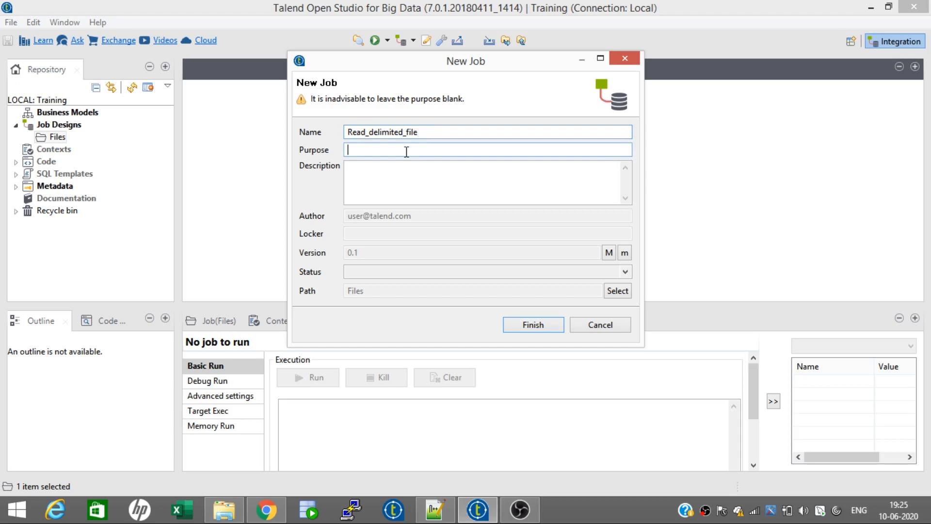
type("To ")
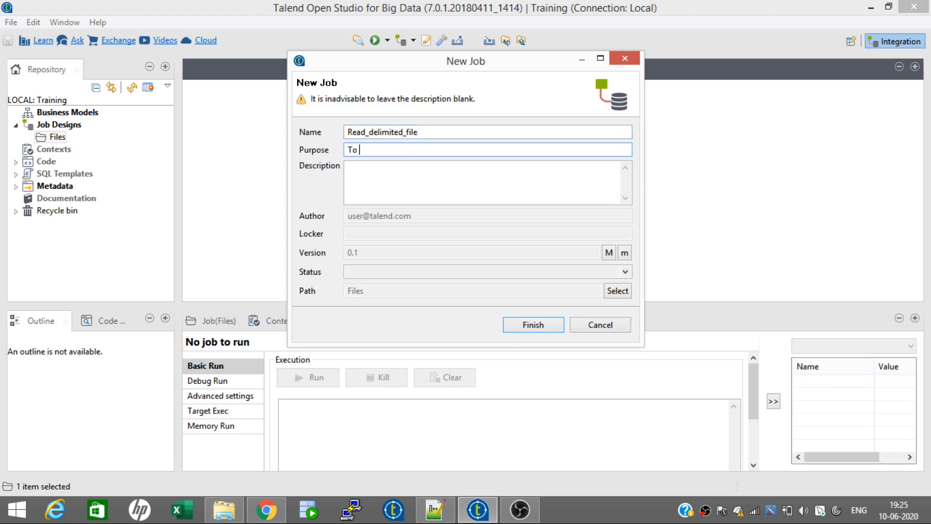
type("red country data")
key("ctrl+a")
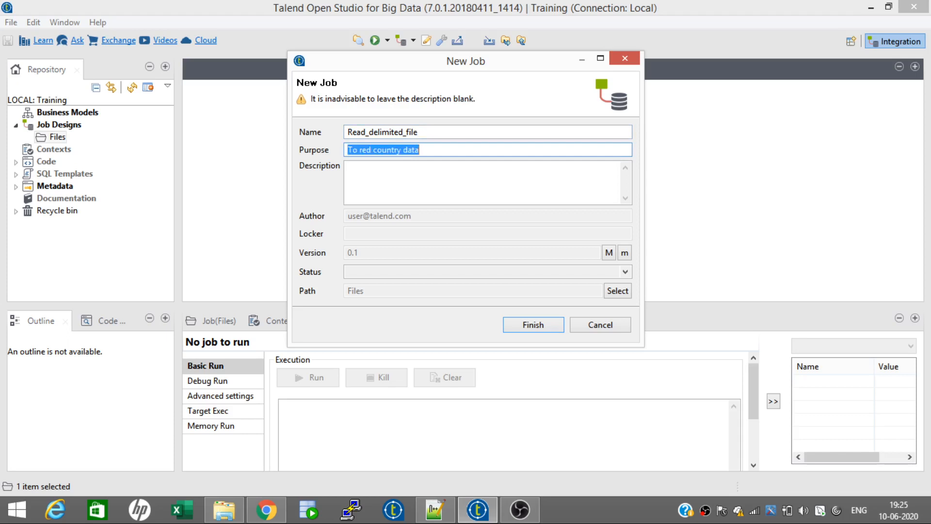
left_click(367, 151)
type("a")
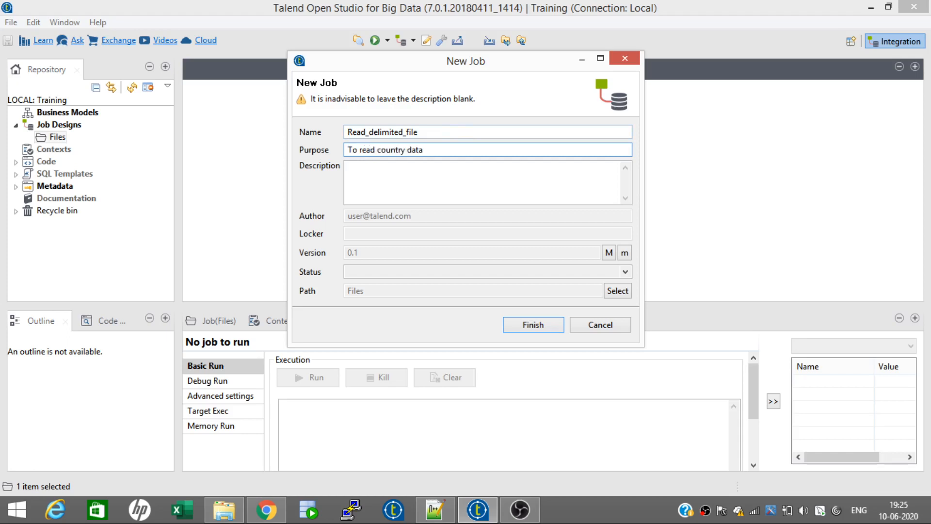
key("ctrl+a")
key("ctrl+c")
left_click(374, 171)
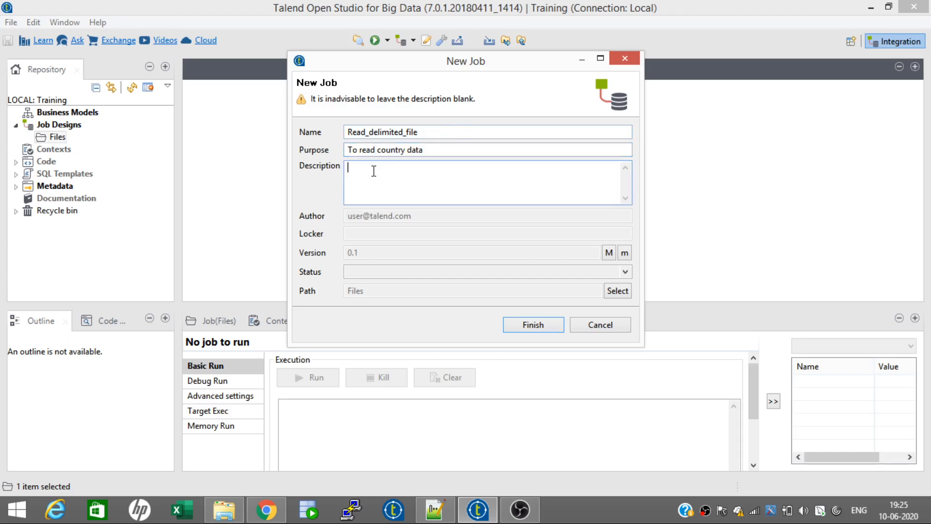
key("ctrl+v")
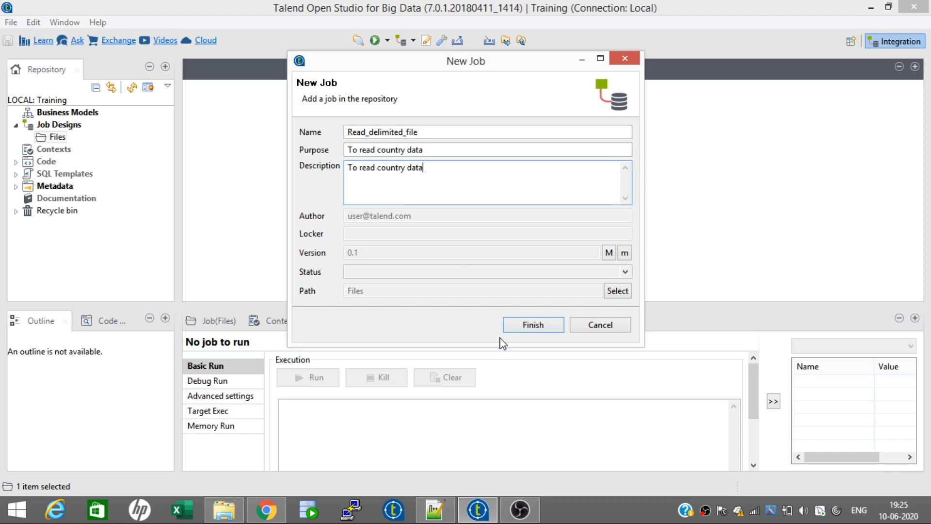
left_click(533, 324)
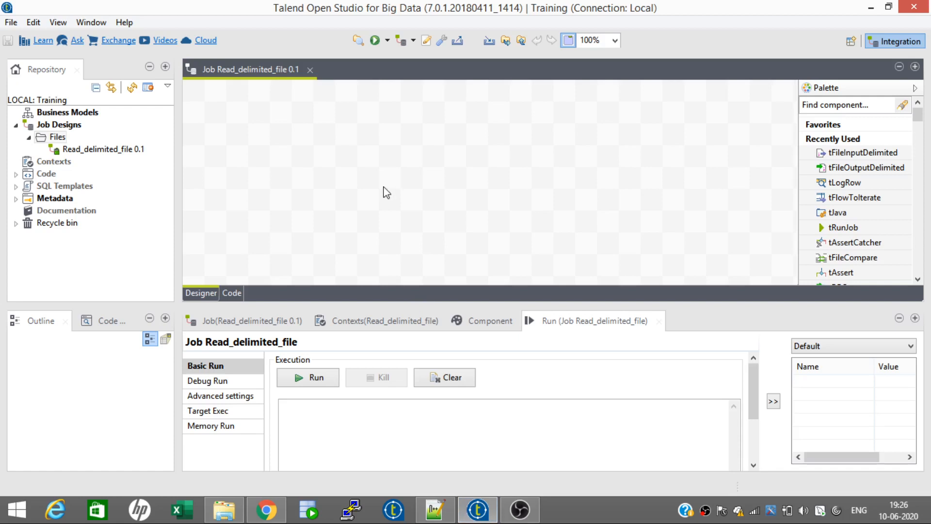
- In File Explorer, open country_delimited from C:\Training with Notepad++ to examine its header, rows and delimiter
left_click(223, 509)
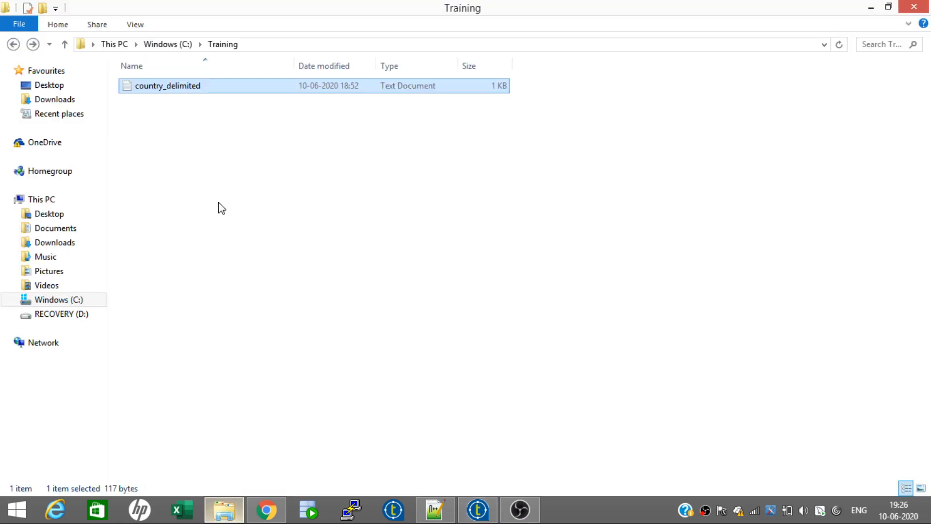
right_click(185, 91)
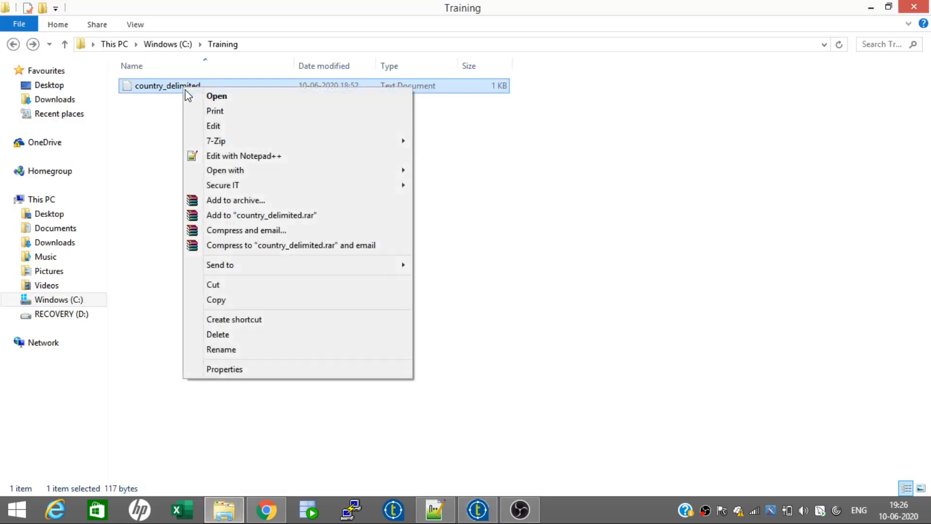
left_click(215, 155)
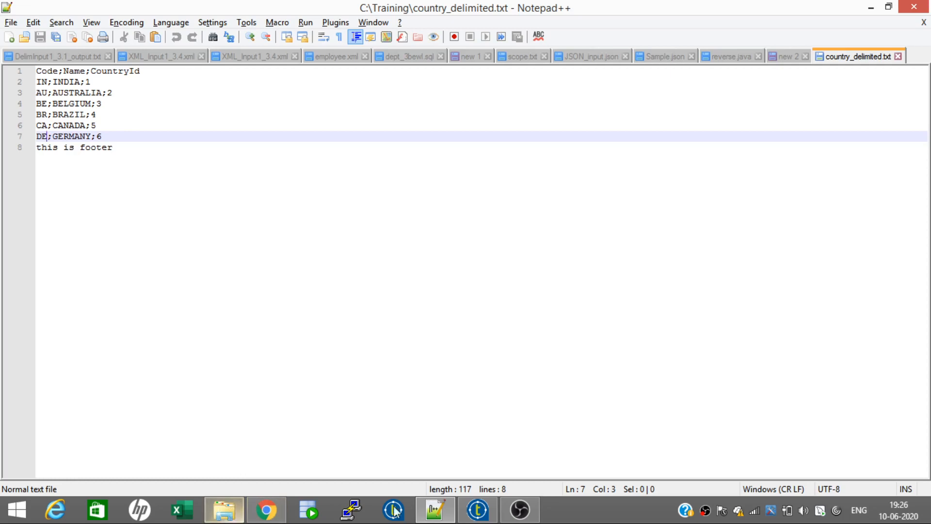
- Switch back to Talend Open Studio, search the component palette for tFile and place tFileInputDelimited on the job canvas
left_click(492, 518)
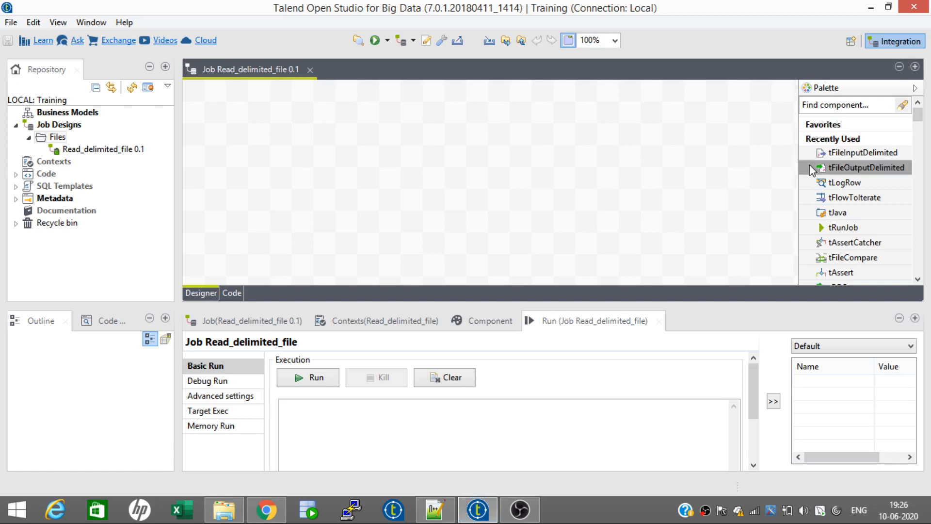
left_click(827, 105)
type("tFile")
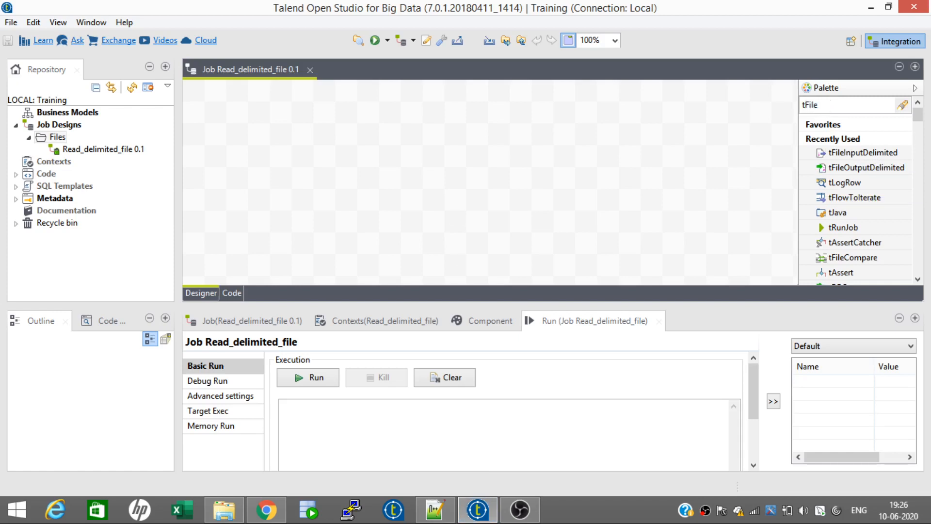
key("Return")
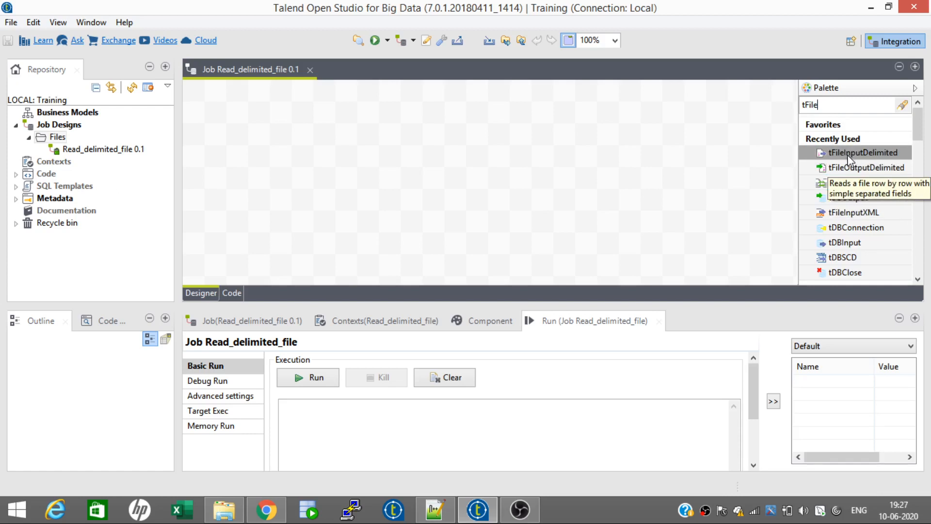
left_click_drag(849, 158, 420, 179)
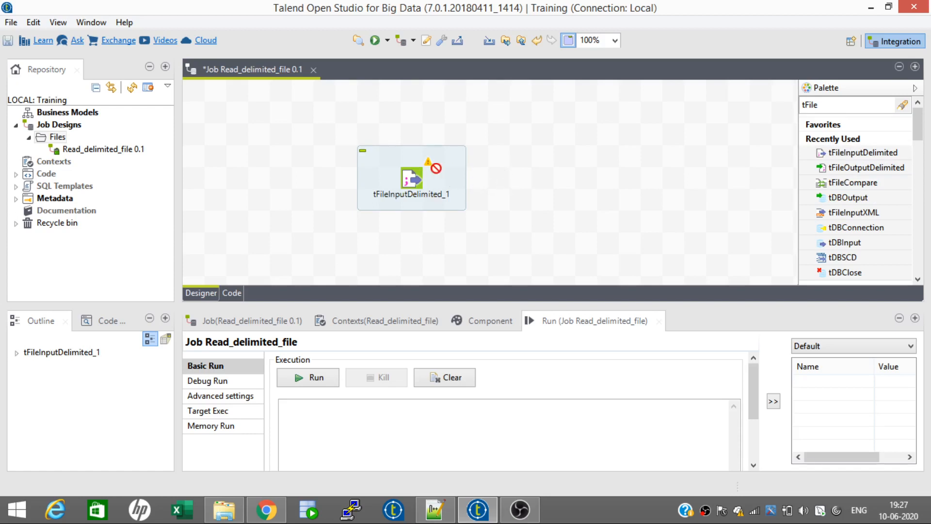
key("ctrl+v")
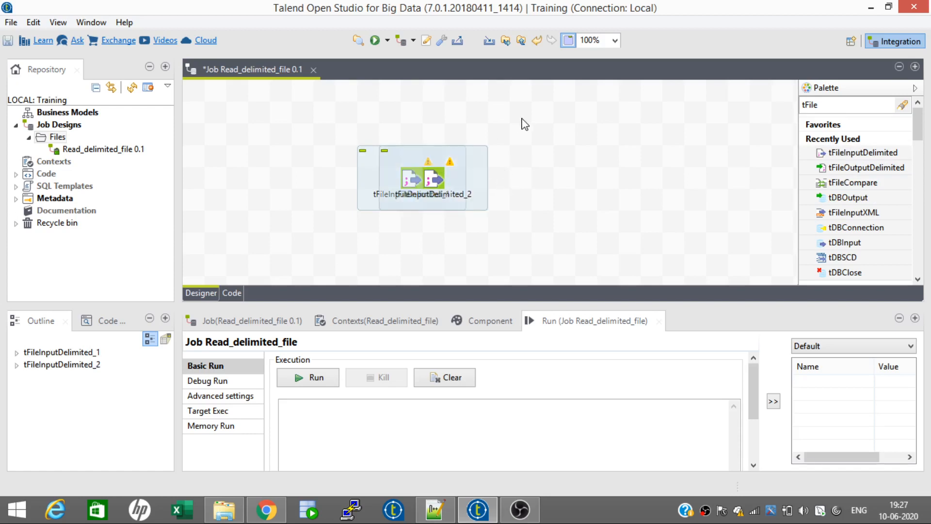
- Add another tFileInputDelimited by searching for "tFi" directly on an empty area of the canvas
type("tFi")
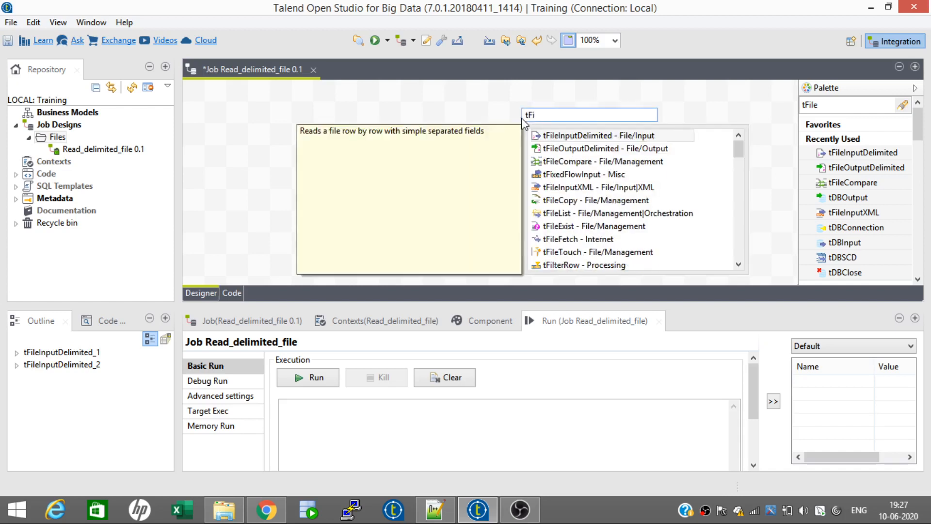
left_click(564, 139)
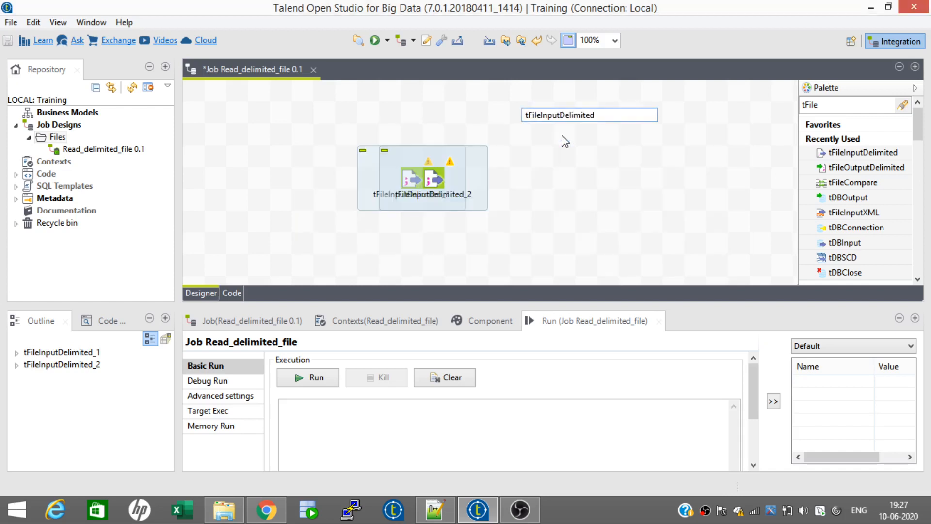
- Delete the two overlapping tFileInputDelimited components and move the remaining one into their area of the canvas
left_click(428, 189)
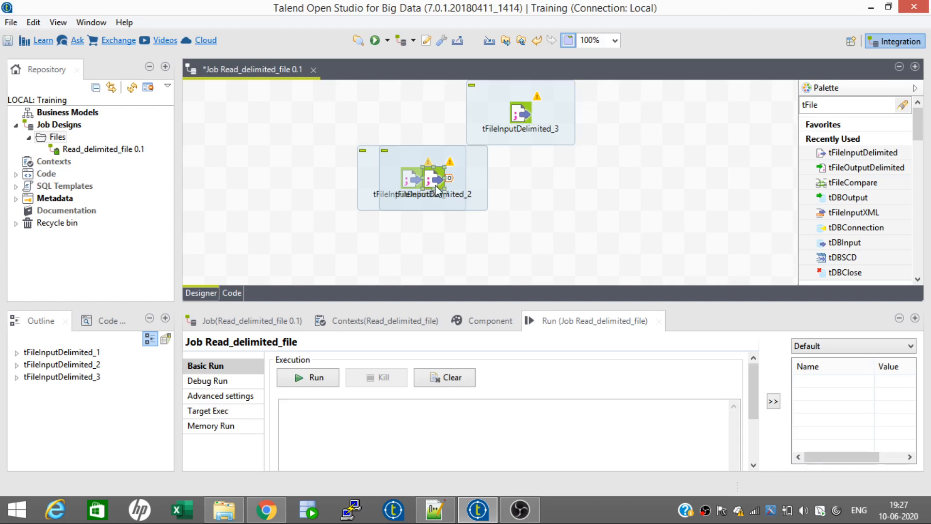
key("Delete")
left_click(416, 184)
key("Delete")
left_click_drag(520, 117, 367, 141)
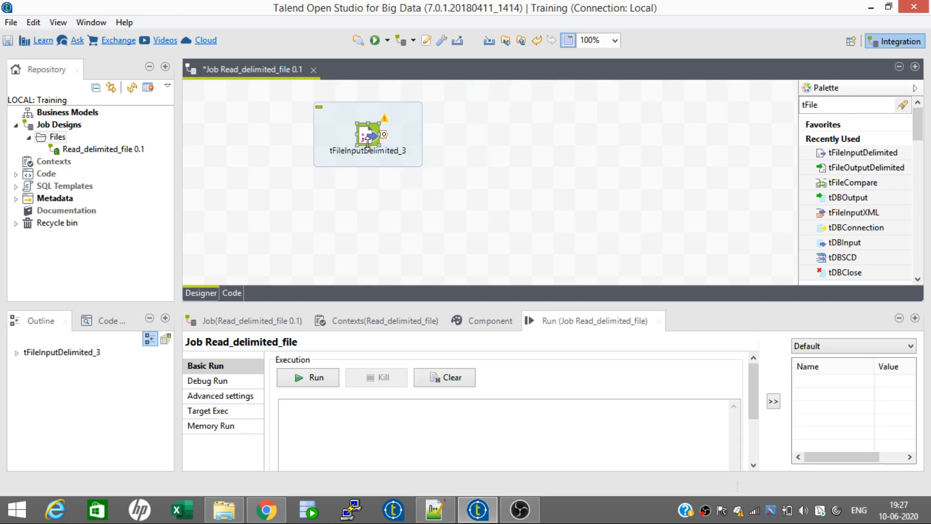
- Set the component's input file to C:/Training/country_delimited.txt and check its separator settings against the file in Notepad++
left_click(487, 321)
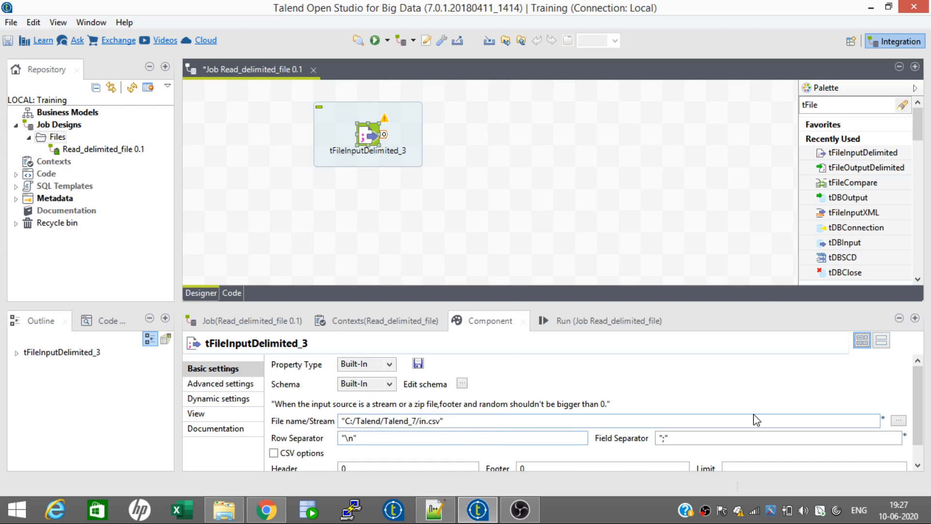
left_click(897, 420)
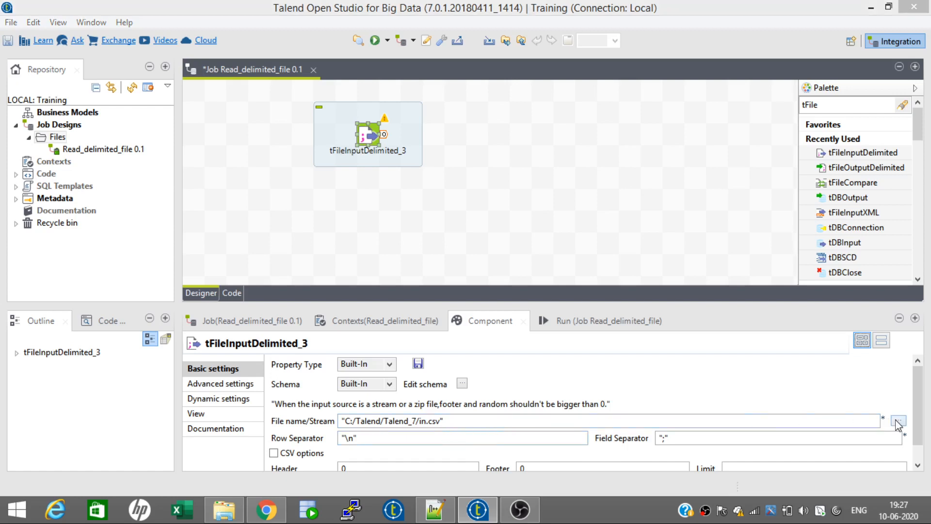
left_click(897, 421)
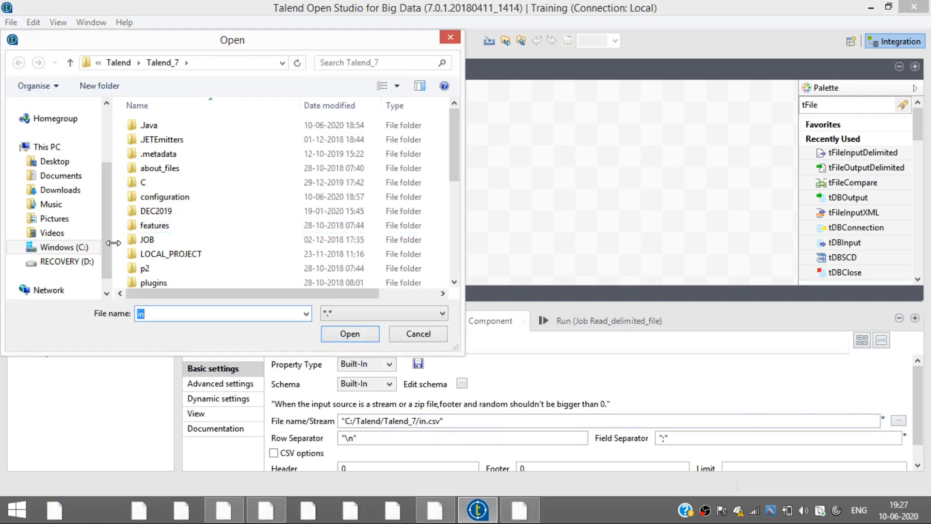
left_click(80, 248)
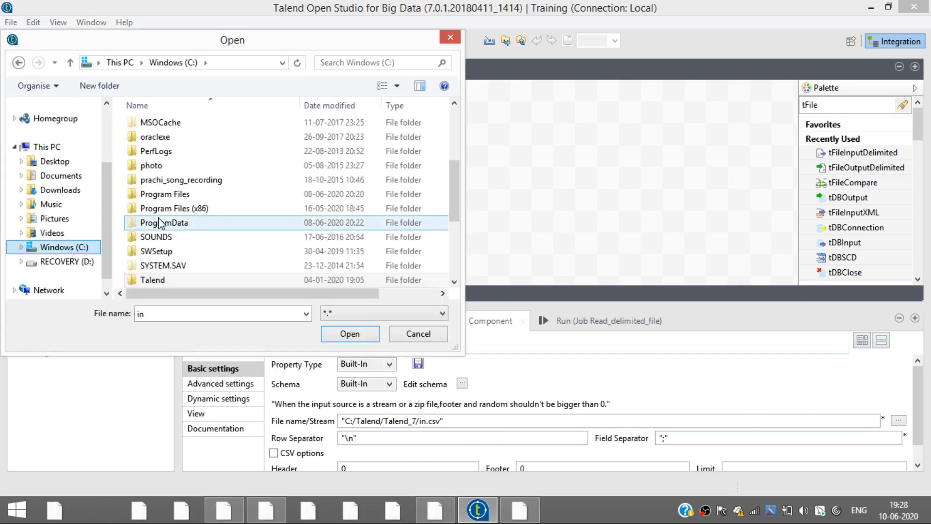
scroll(161, 224, "down", 3)
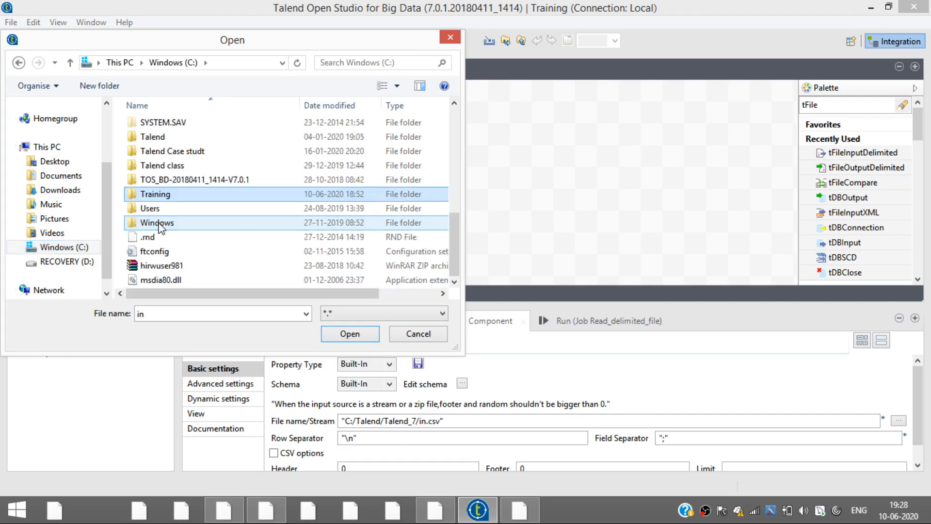
double_click(163, 195)
left_click(173, 130)
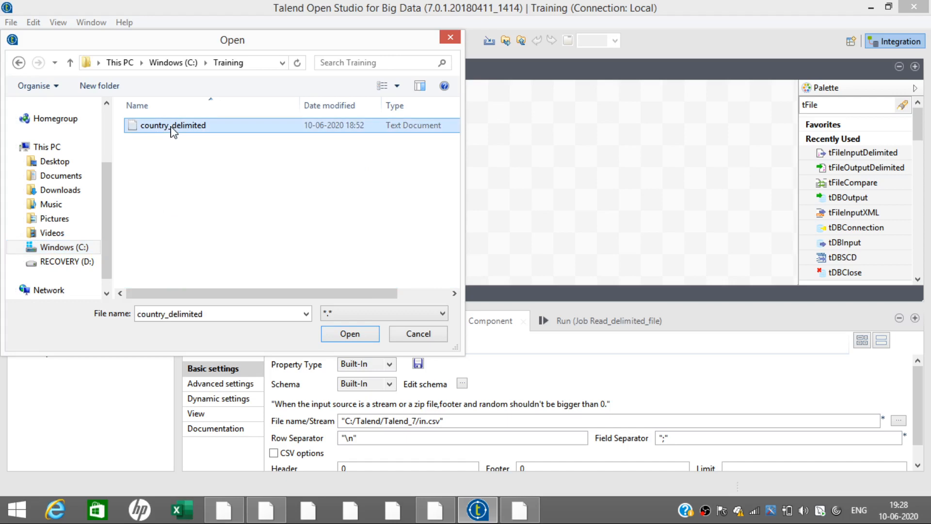
left_click(349, 334)
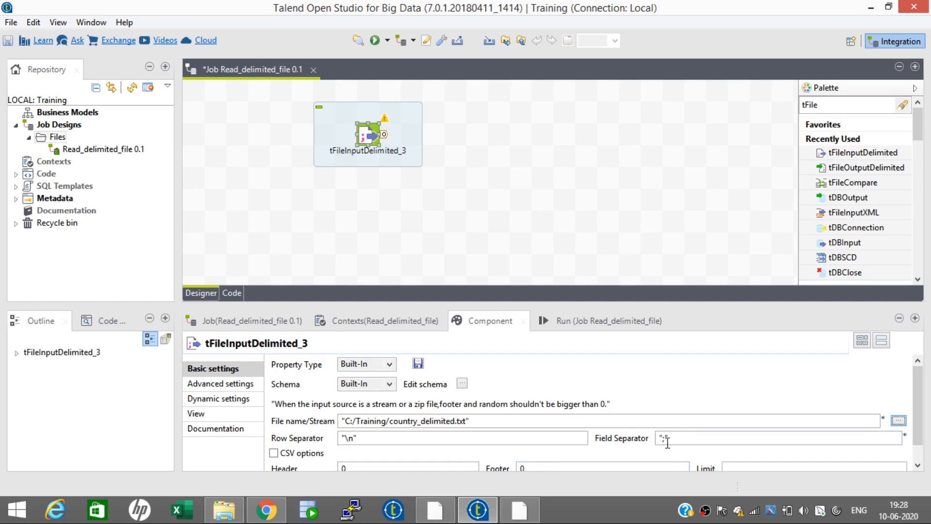
left_click(439, 513)
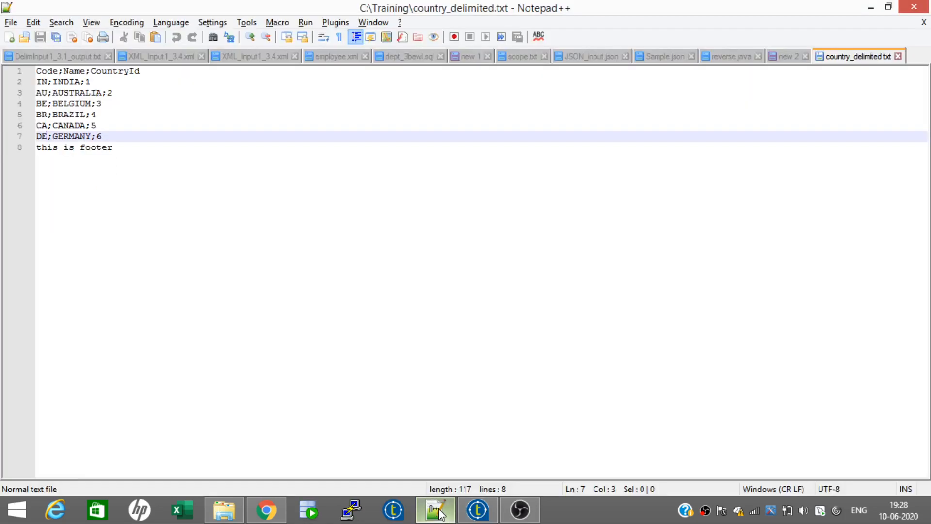
left_click(439, 513)
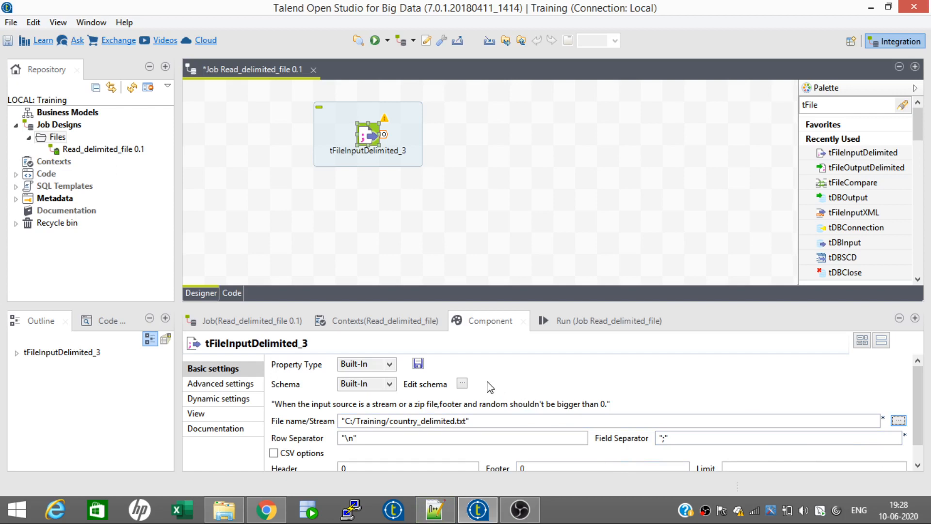
- Open the component's schema and add a column named Code, checking the column names in country_delimited.txt in Notepad++
left_click(462, 384)
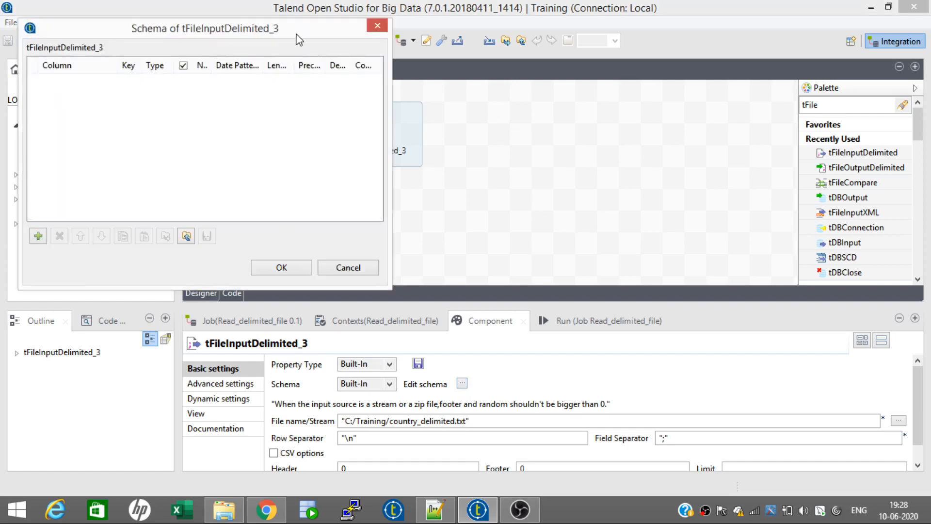
left_click_drag(297, 37, 412, 47)
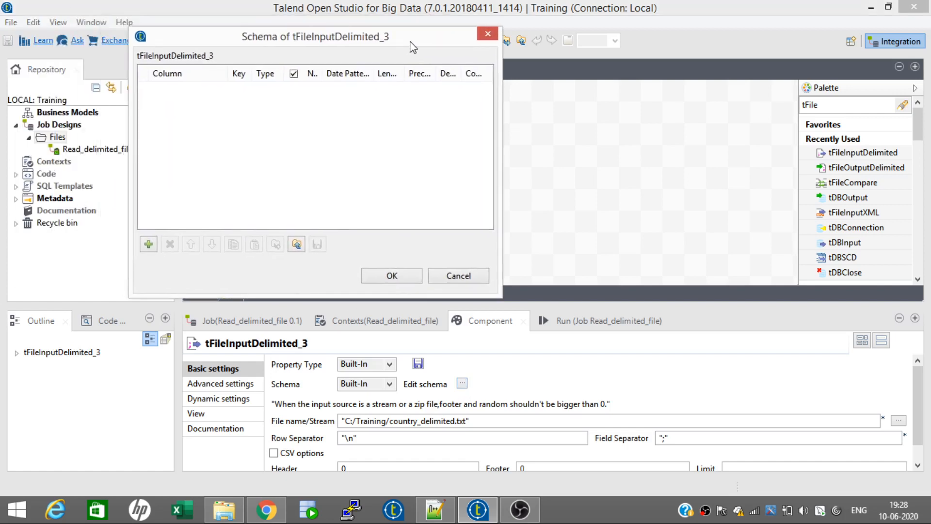
left_click(149, 244)
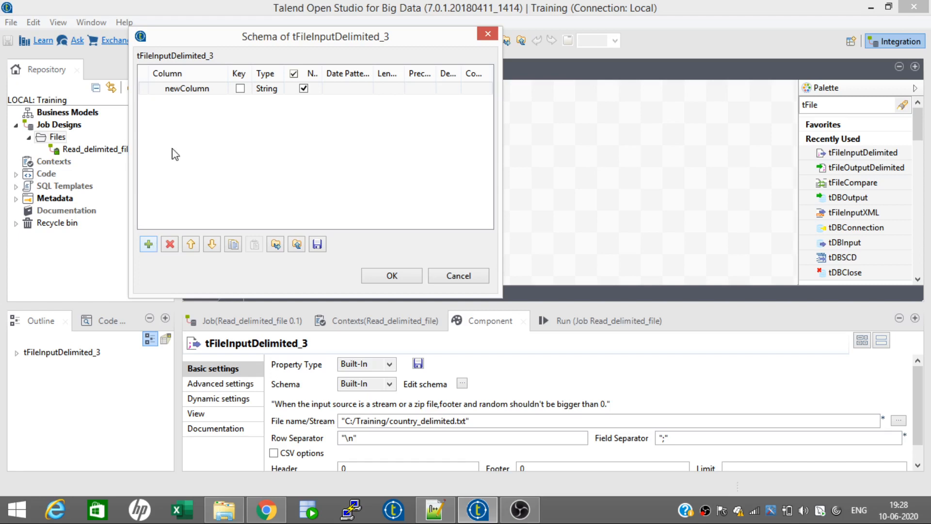
left_click(185, 88)
left_click(185, 88)
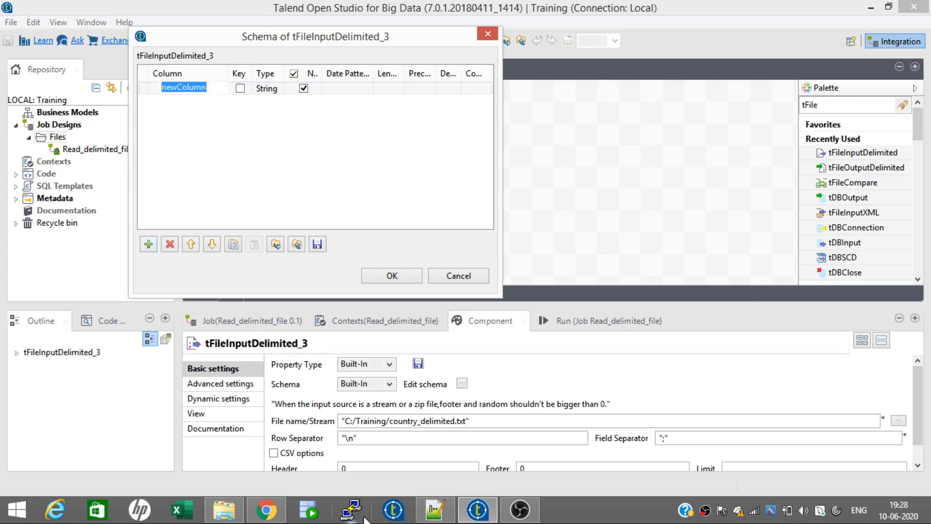
left_click(426, 515)
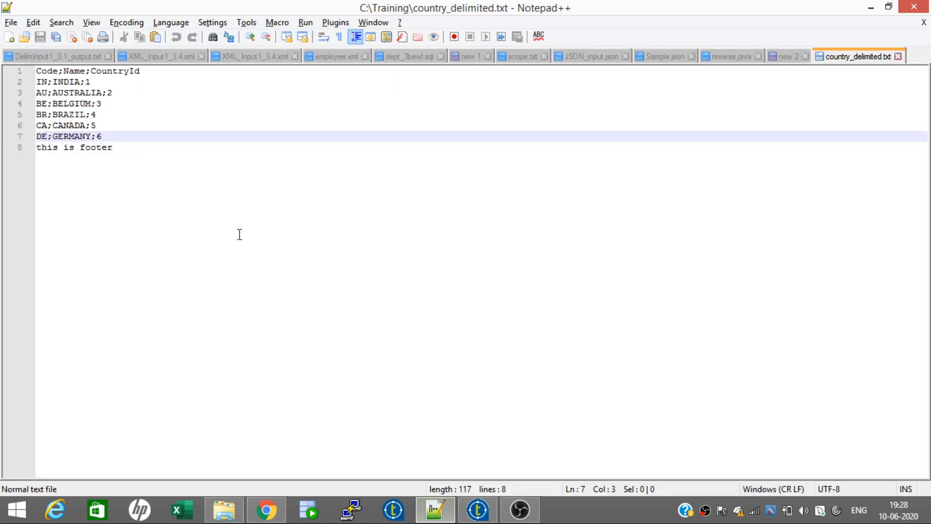
key("alt+Tab")
left_click(195, 91)
left_click(195, 92)
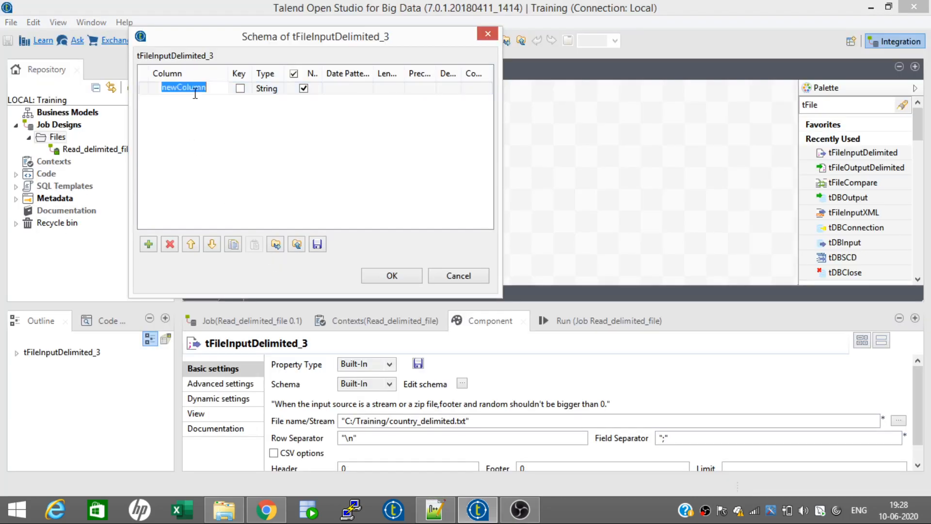
type("Code")
- Add a second String column named Name to the schema
left_click(148, 243)
left_click(197, 101)
left_click(197, 101)
type("Name")
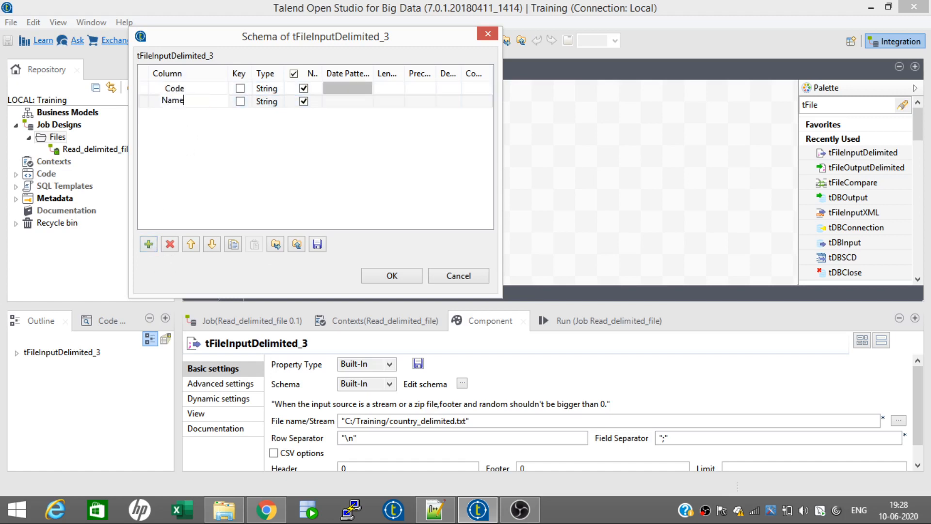
- Add a third schema column named Cntry_id with type int | Integer and accept the schema
left_click(149, 244)
left_click(198, 119)
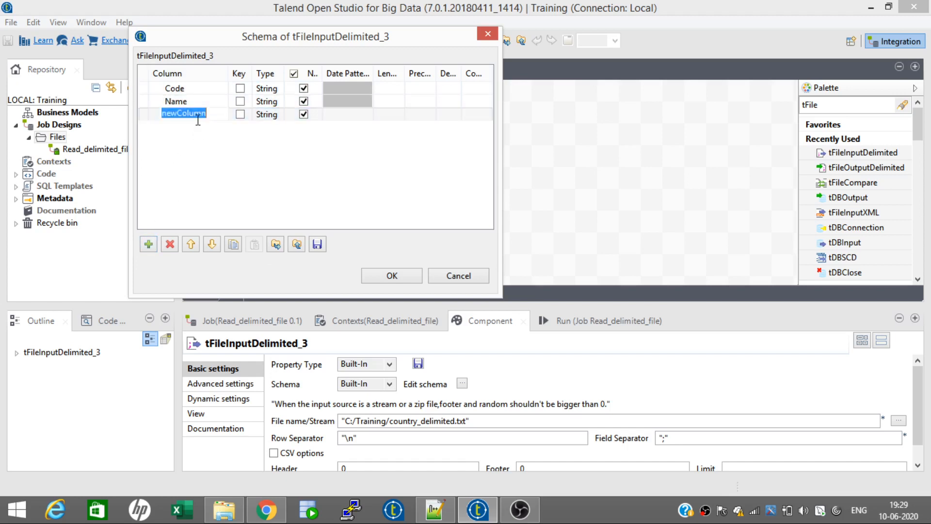
type("Cntry_id")
left_click(279, 121)
left_click(279, 116)
left_click(294, 114)
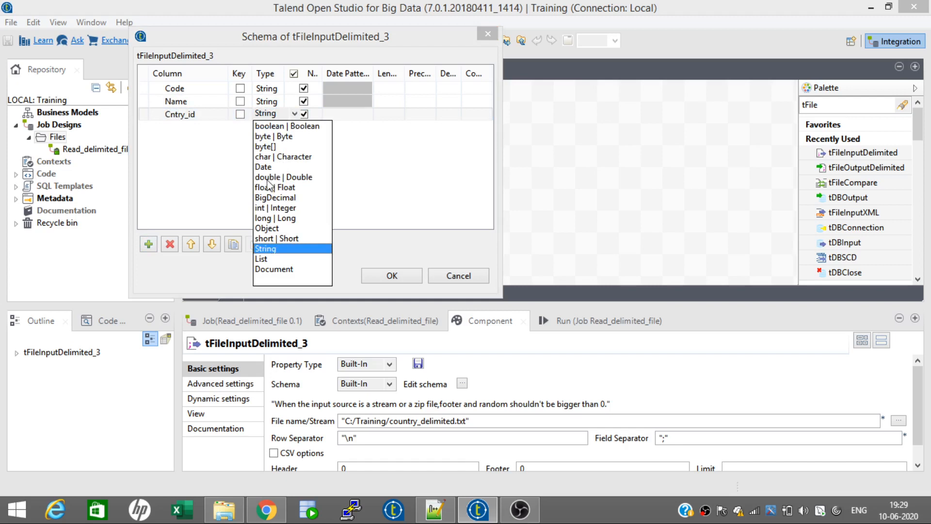
left_click(269, 207)
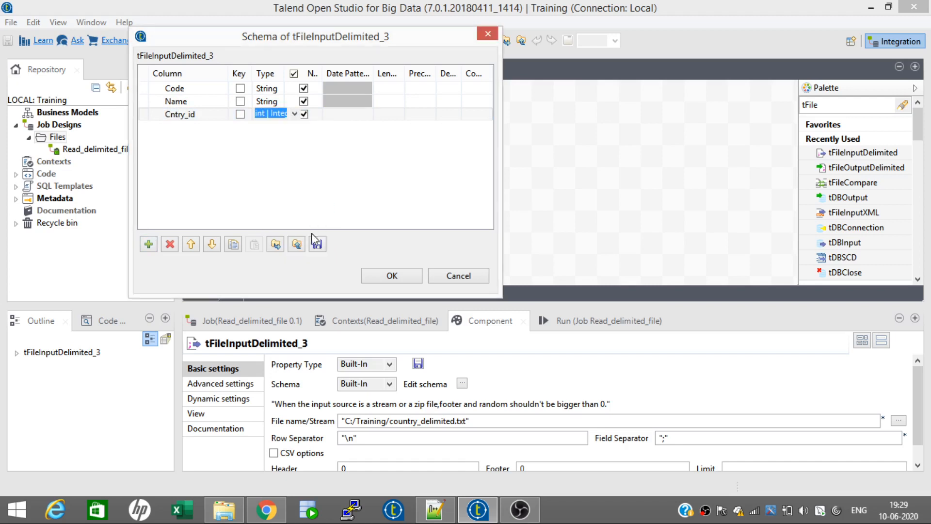
left_click(383, 278)
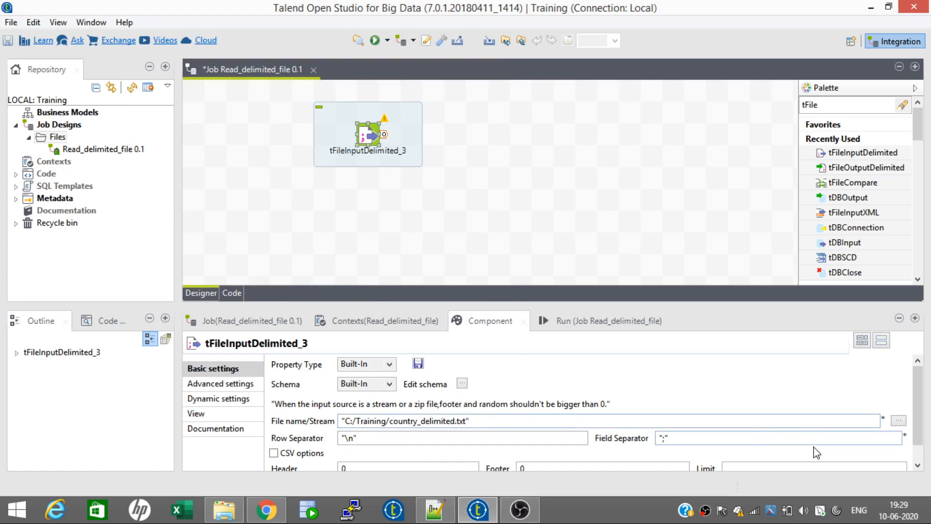
- Set the component's Header and Footer to 1 each and compare them with the file in Notepad++
left_click(917, 466)
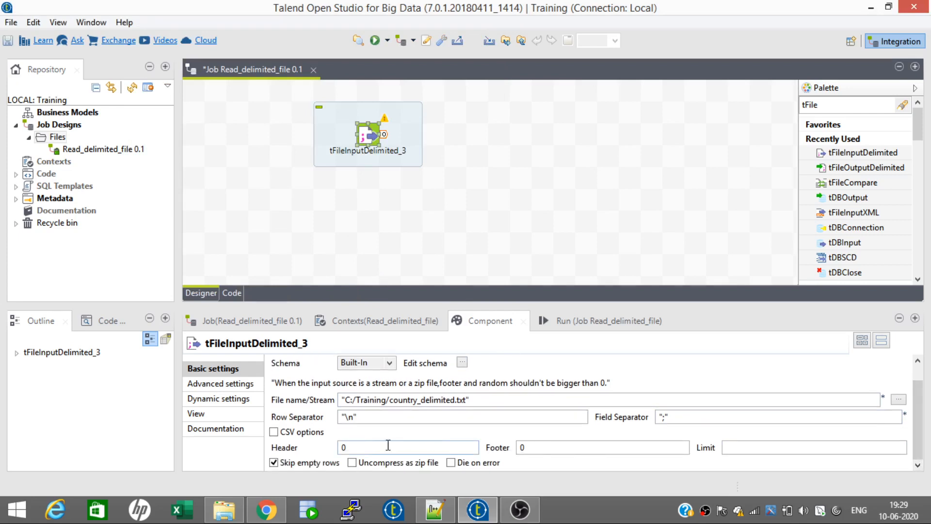
left_click(365, 446)
key("BackSpace")
type("1")
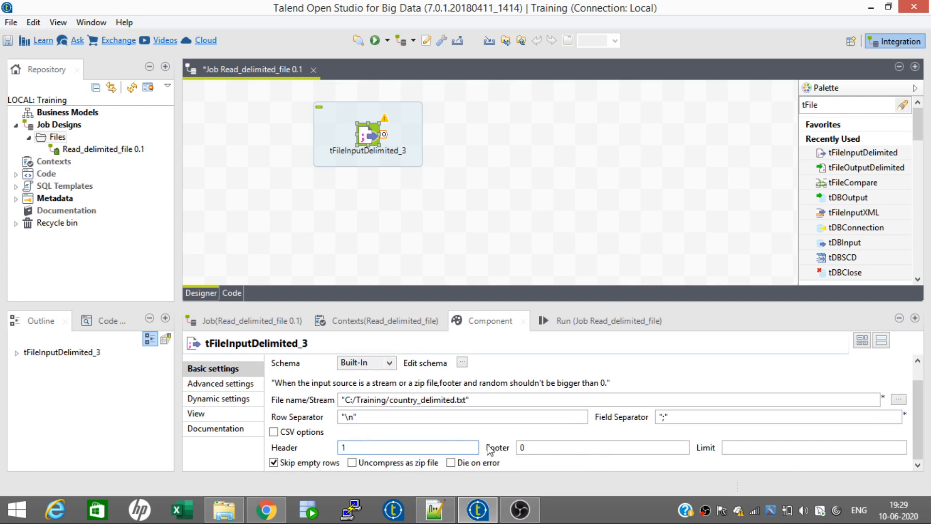
left_click(528, 442)
key("BackSpace")
type("1")
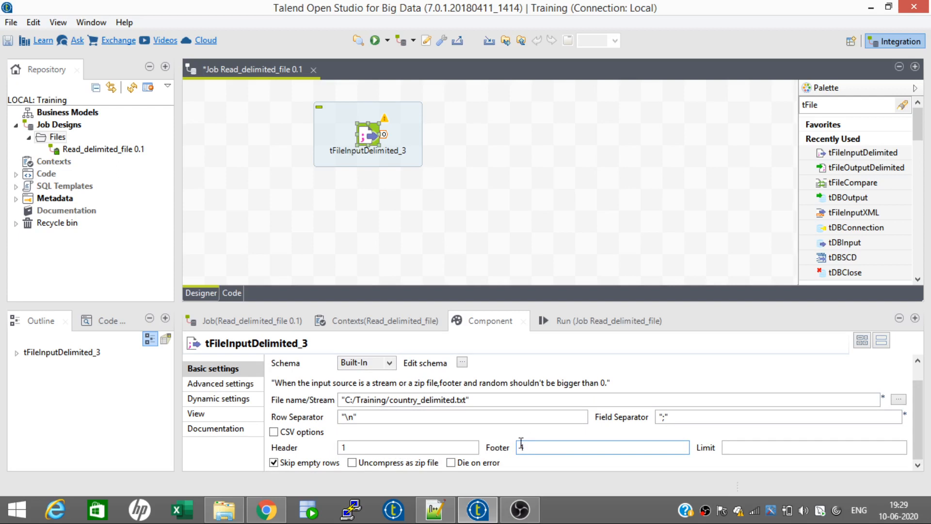
left_click(435, 509)
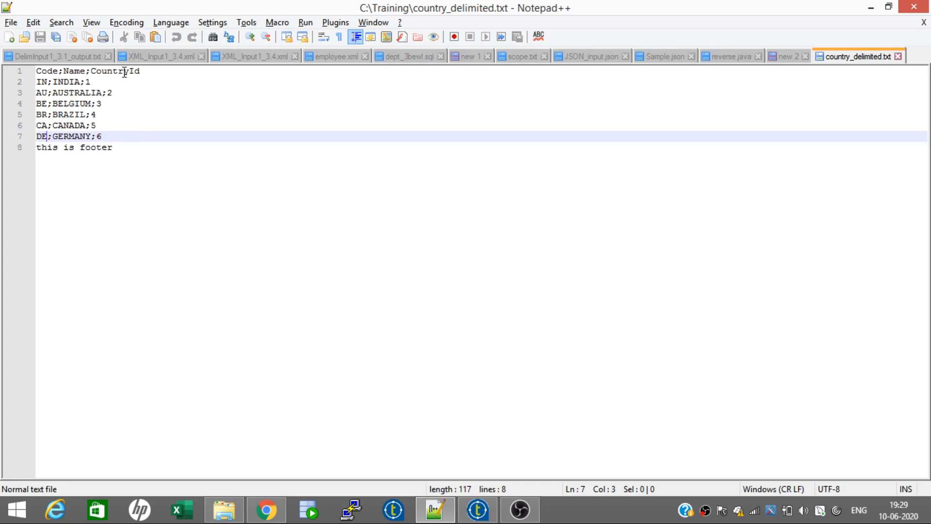
left_click(477, 509)
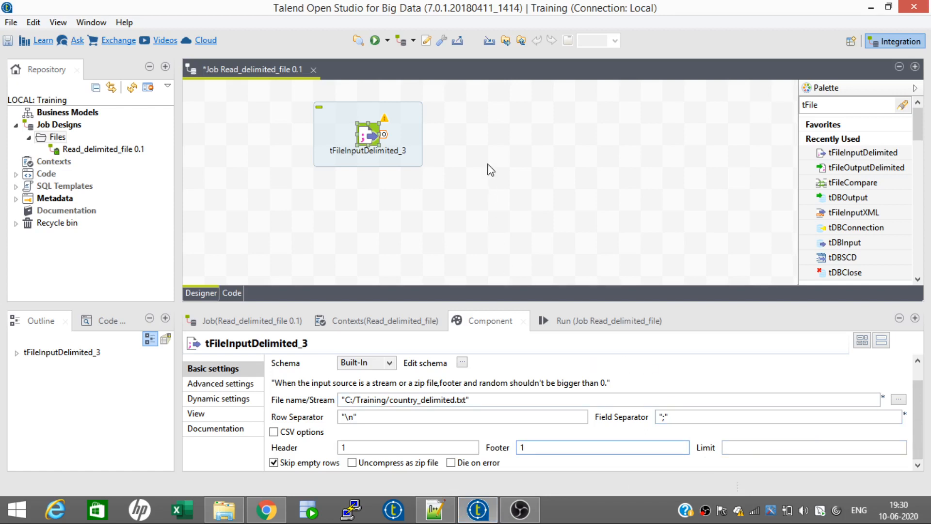
- Add a tLogRow component on the empty canvas beside tFileInputDelimited by searching for "tlogrow"
left_click(496, 138)
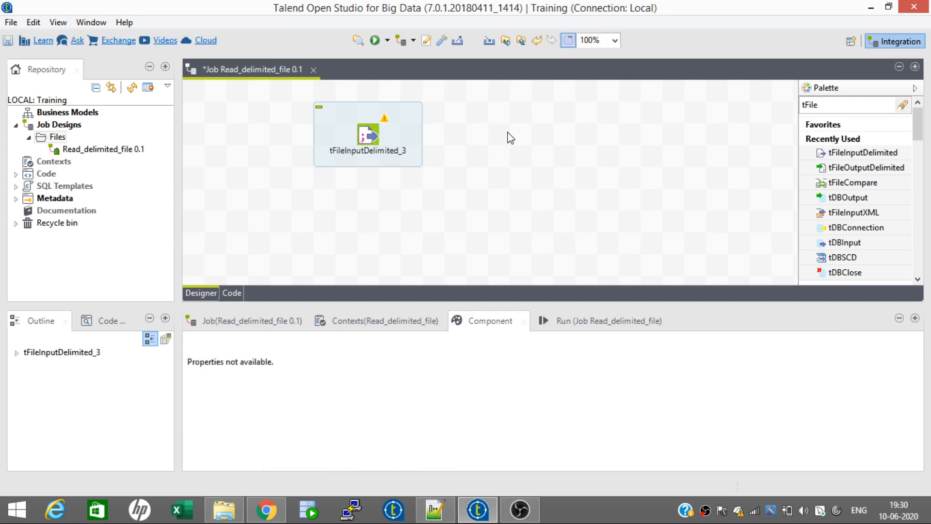
type("tlogrow")
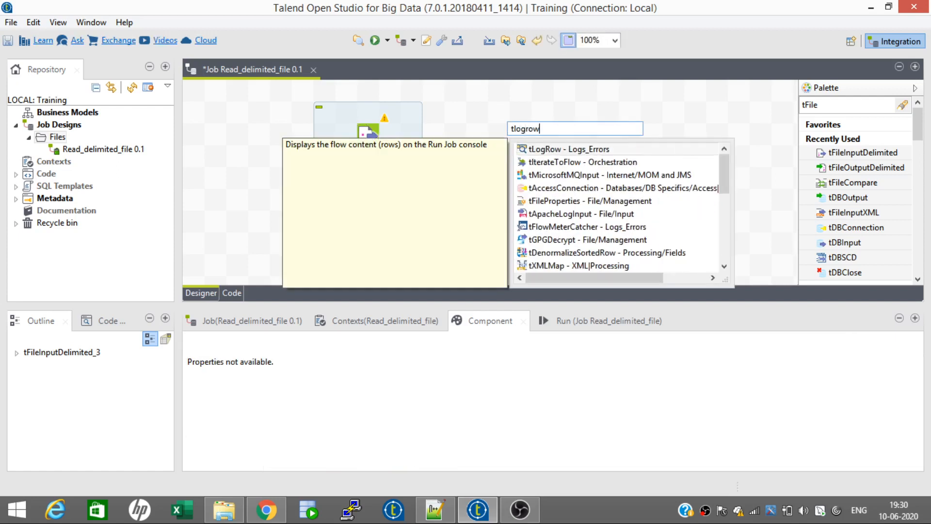
left_click(546, 152)
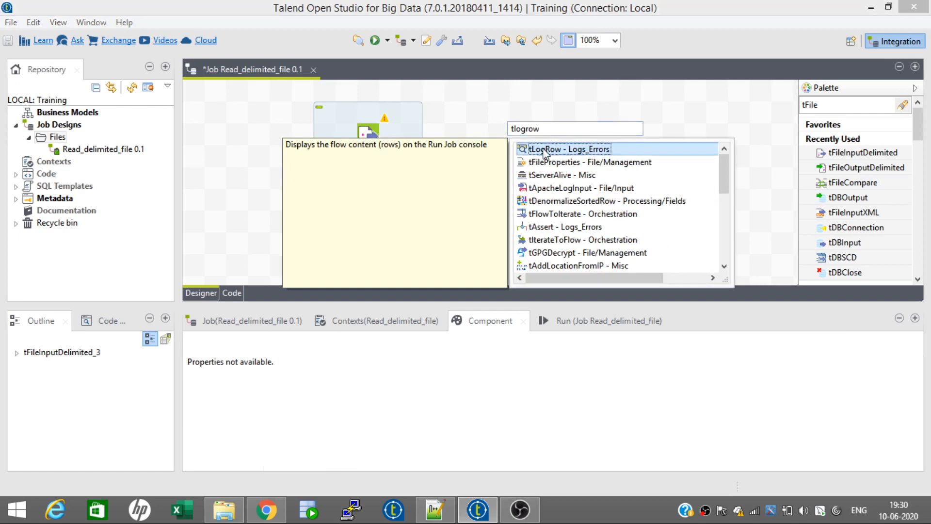
double_click(545, 152)
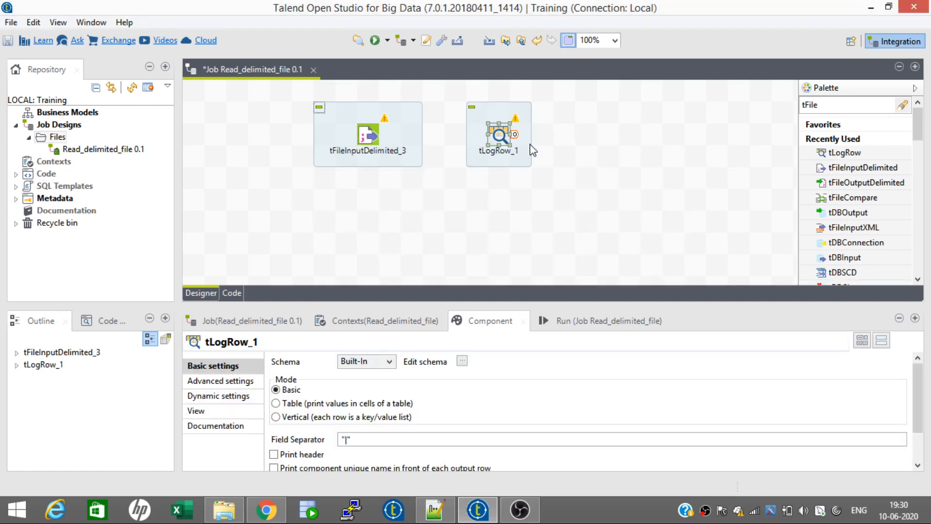
- Connect tFileInputDelimited to tLogRow with a Main row link
left_click(371, 137)
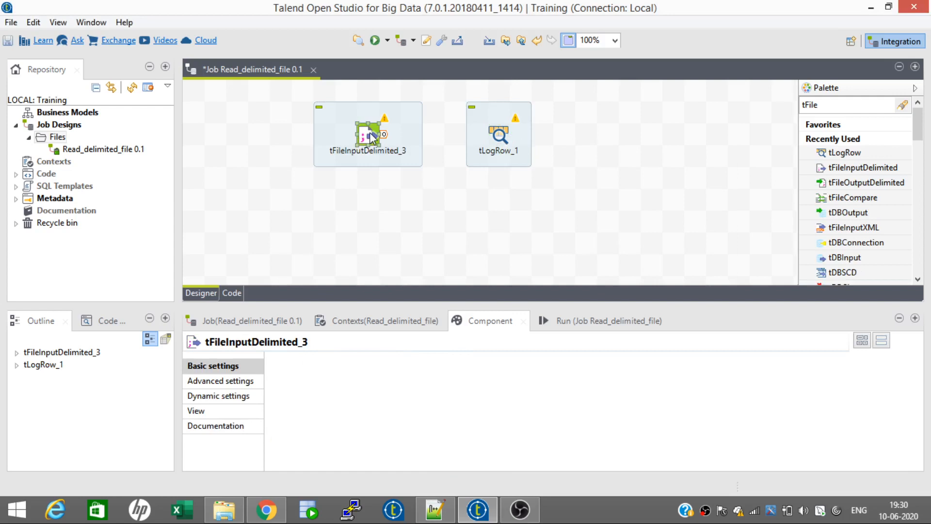
right_click(371, 138)
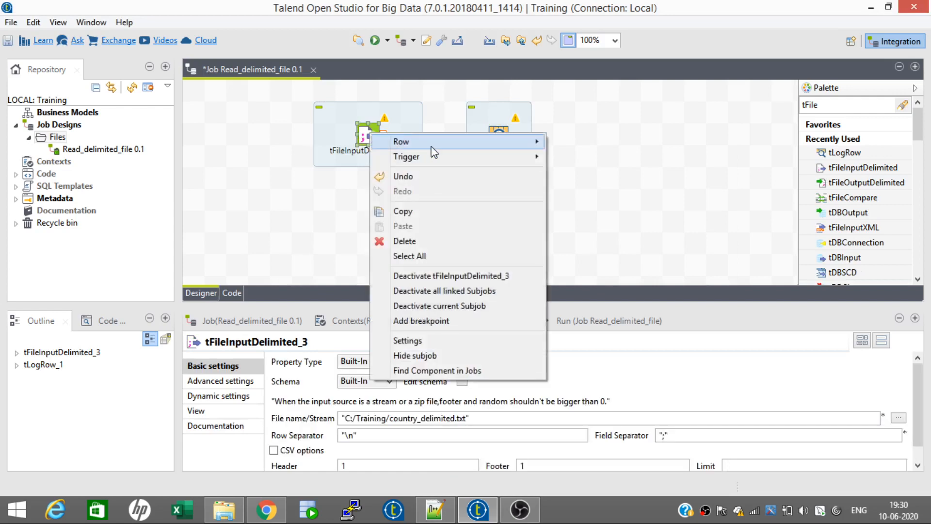
mouse_move(432, 145)
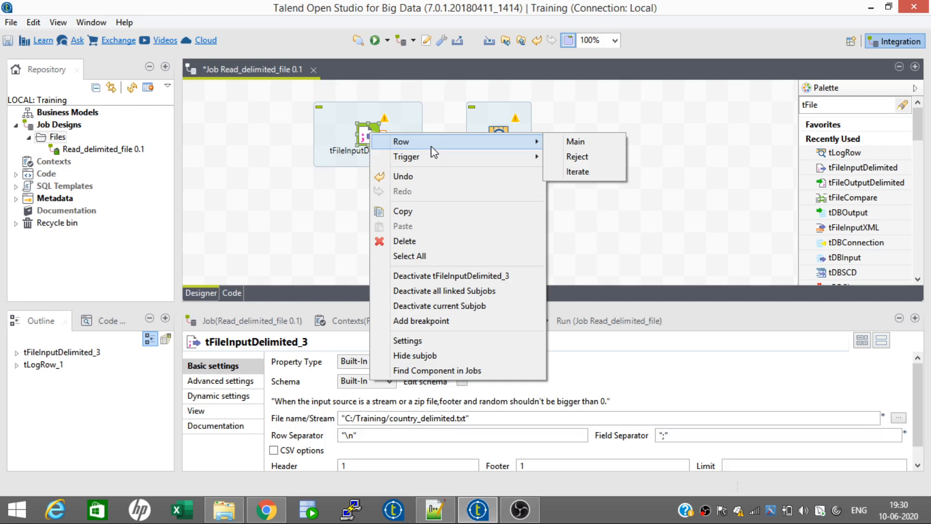
left_click(571, 142)
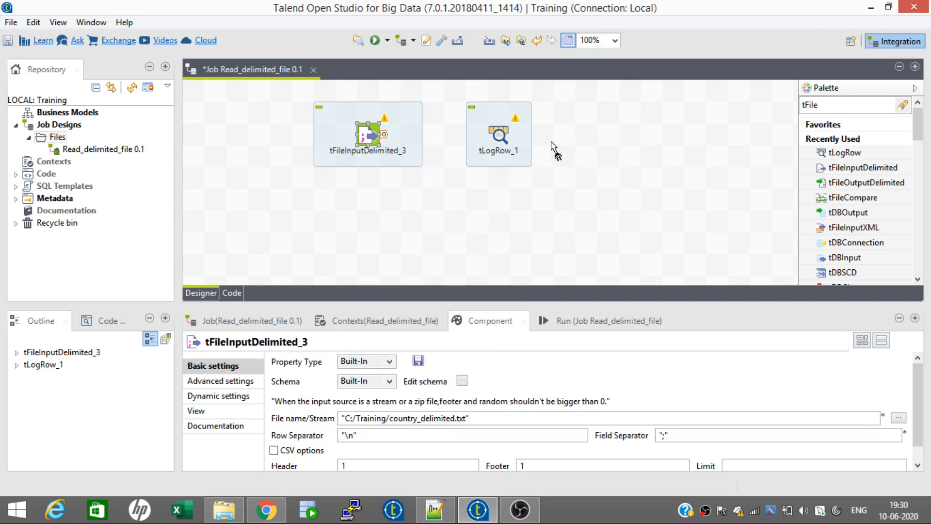
left_click(502, 134)
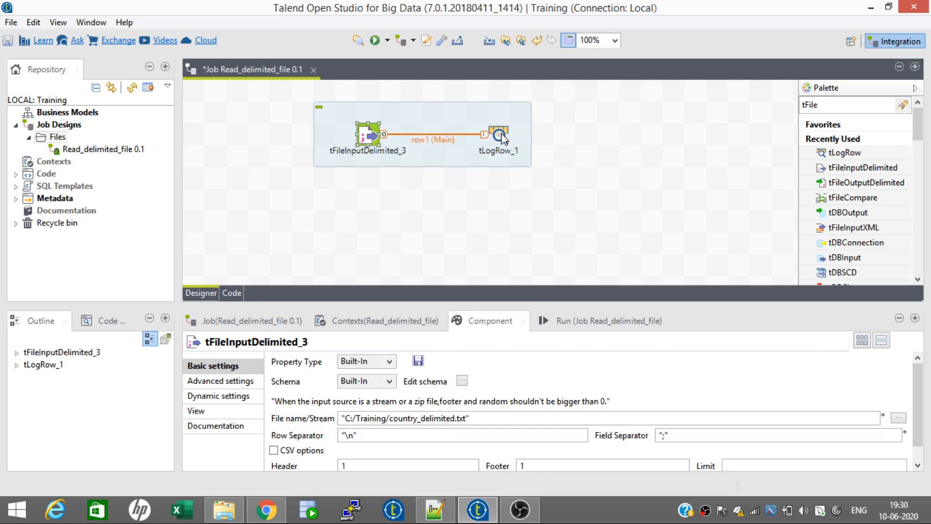
- Clear the console, run the Read_delimited_file job and examine its output in the maximized Run view before restoring the layout
left_click(602, 321)
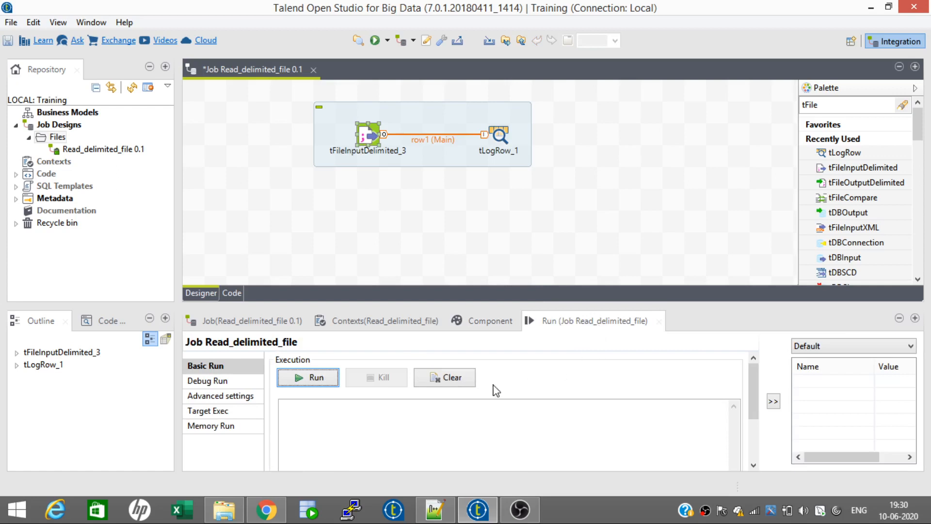
left_click(459, 382)
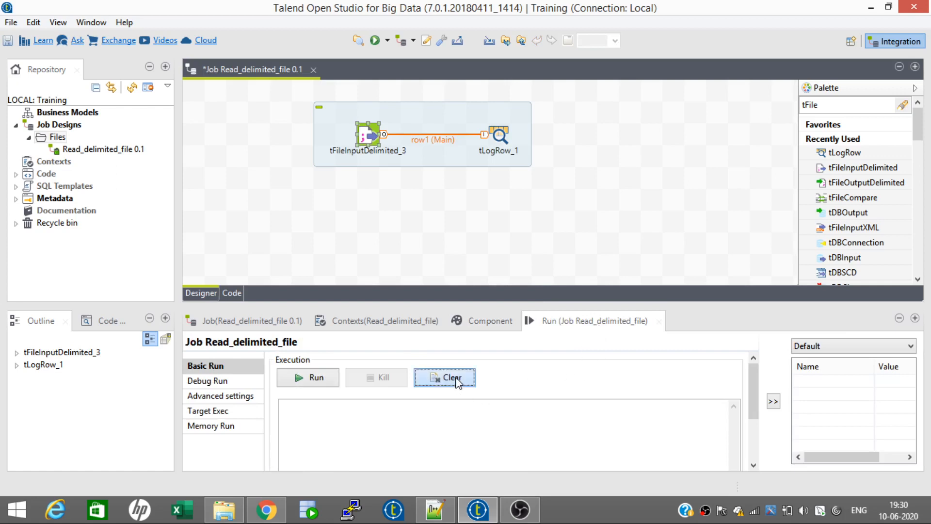
left_click(305, 378)
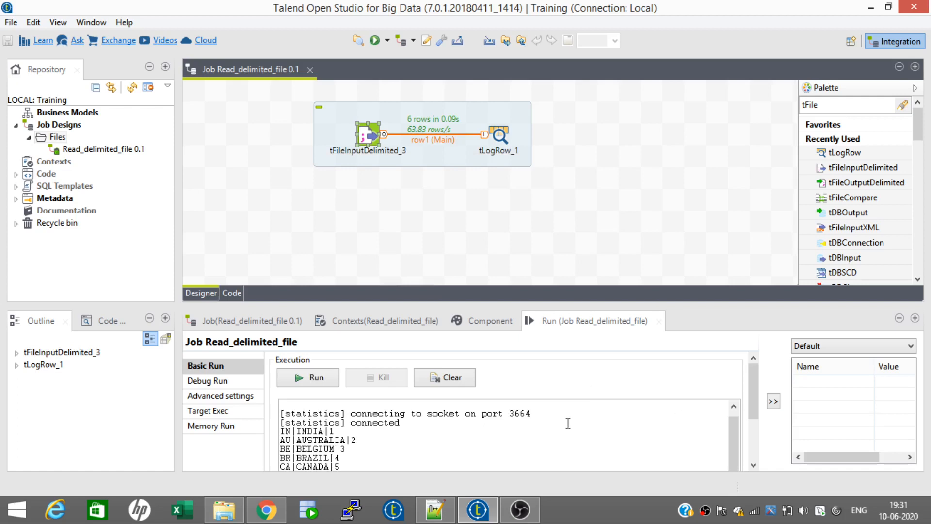
double_click(601, 324)
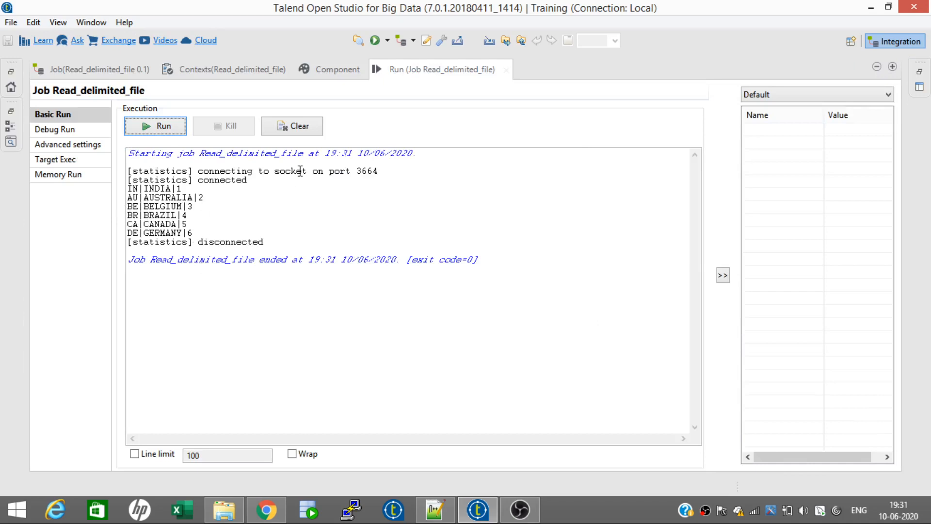
double_click(442, 70)
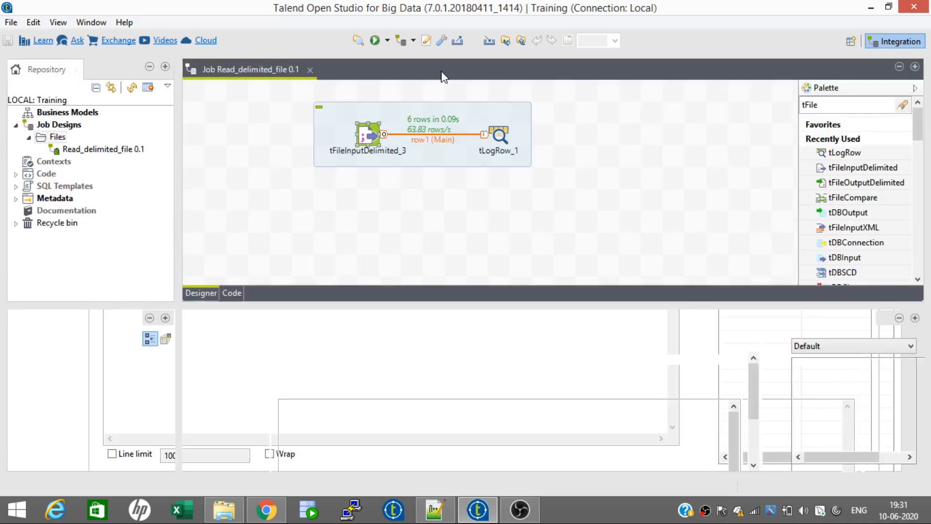
- Set the tLogRow output mode to Table (print values in cells of a table)
left_click(496, 141)
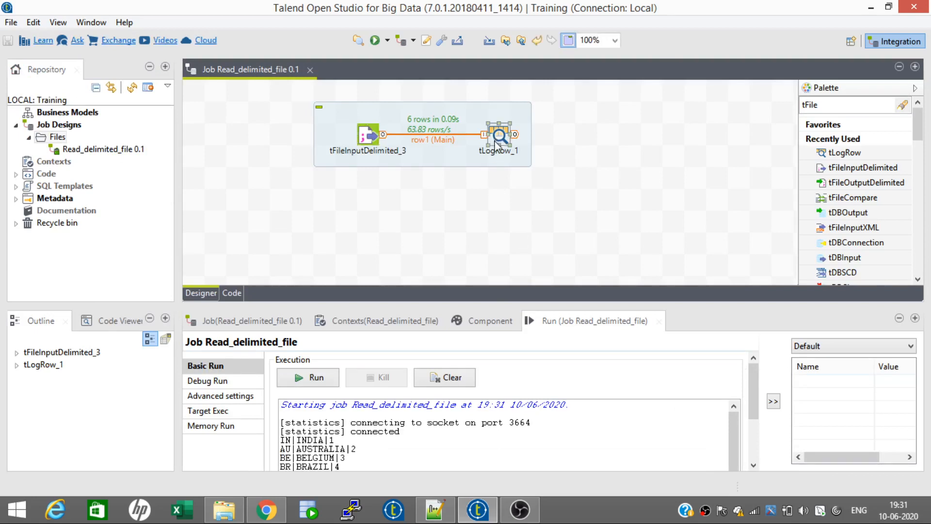
left_click(489, 321)
left_click(283, 408)
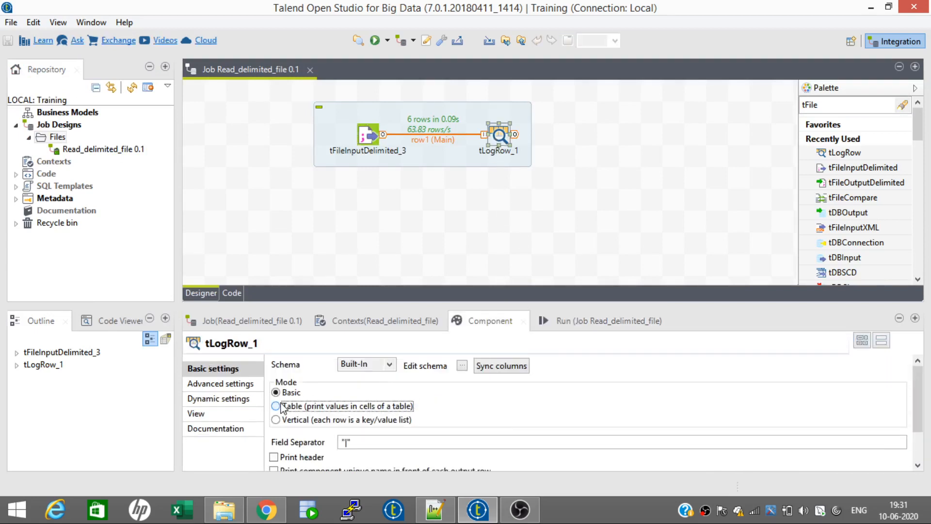
- Clear the previous console output, run the job again and review the printed table from its beginning
left_click(598, 325)
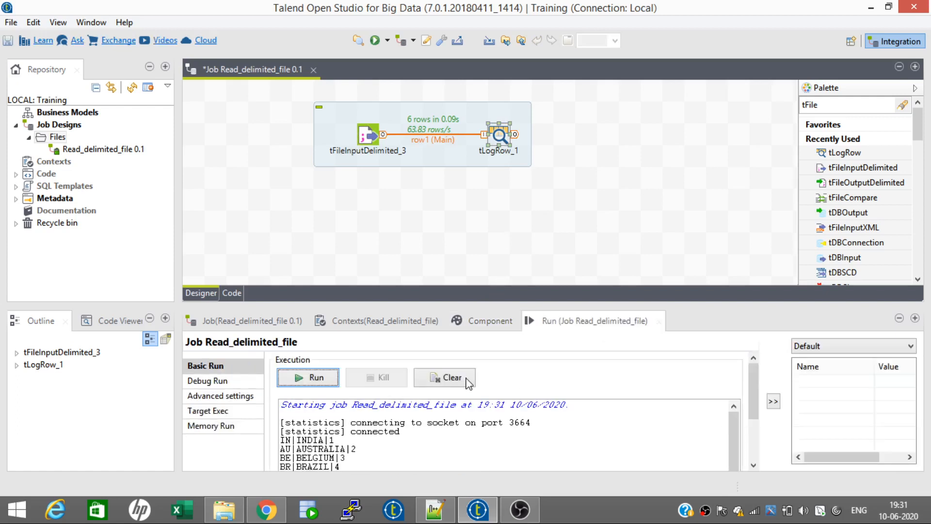
left_click(444, 378)
left_click(297, 383)
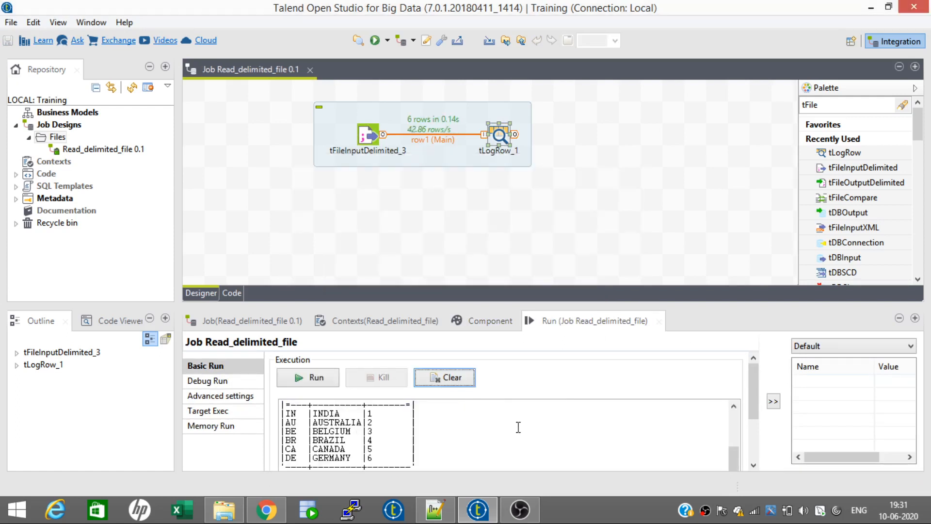
scroll(730, 420, "up", 3)
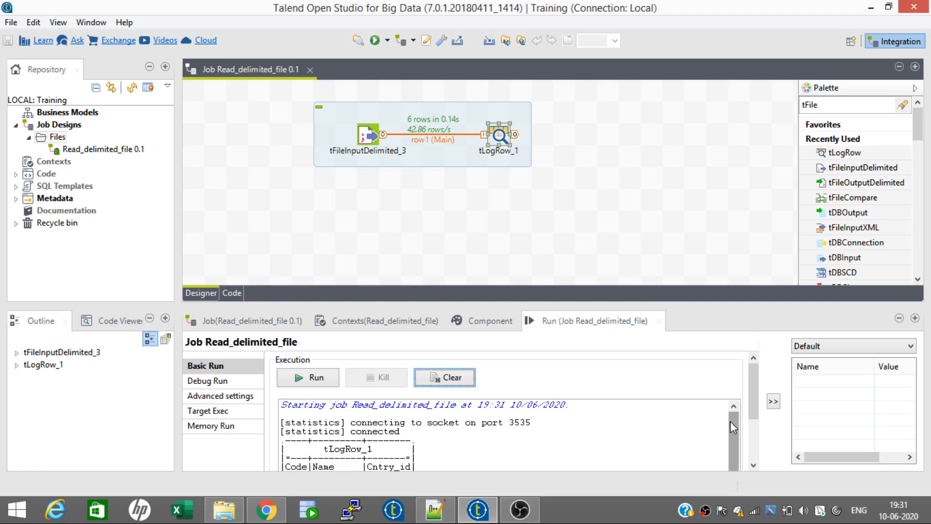
- Review the rest of the printed table down to the end of the job output
left_click_drag(730, 421, 733, 472)
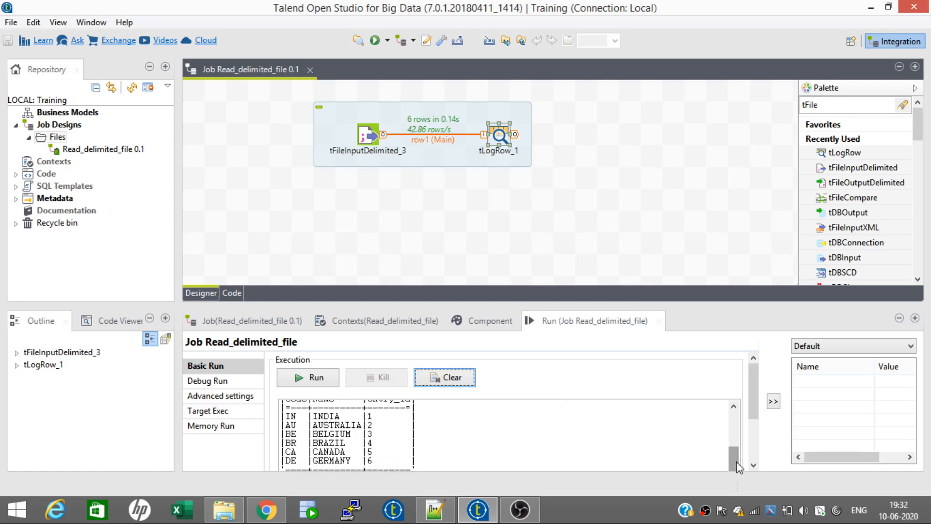
left_click_drag(755, 411, 754, 436)
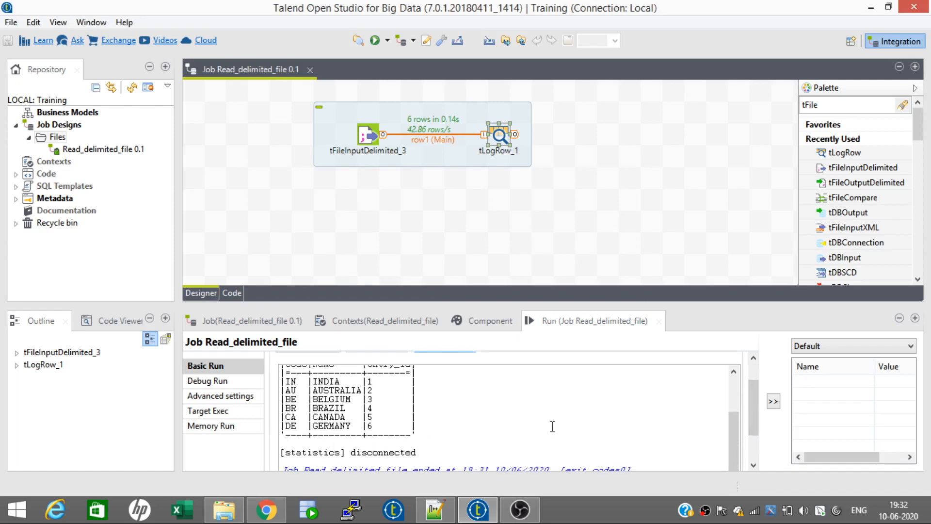
left_click(737, 392)
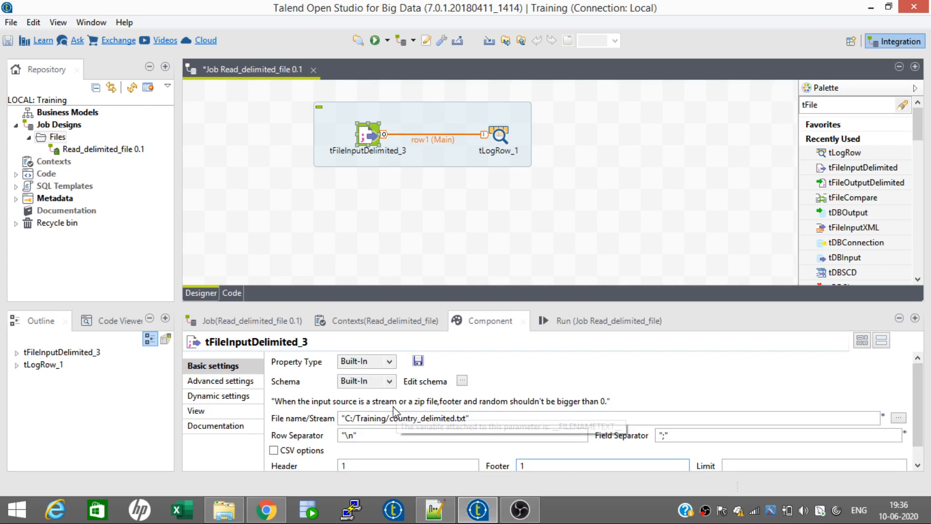
- Keep the tFileInputDelimited schema type as Built-In and review its column definitions in the schema editor
left_click(389, 382)
left_click(407, 395)
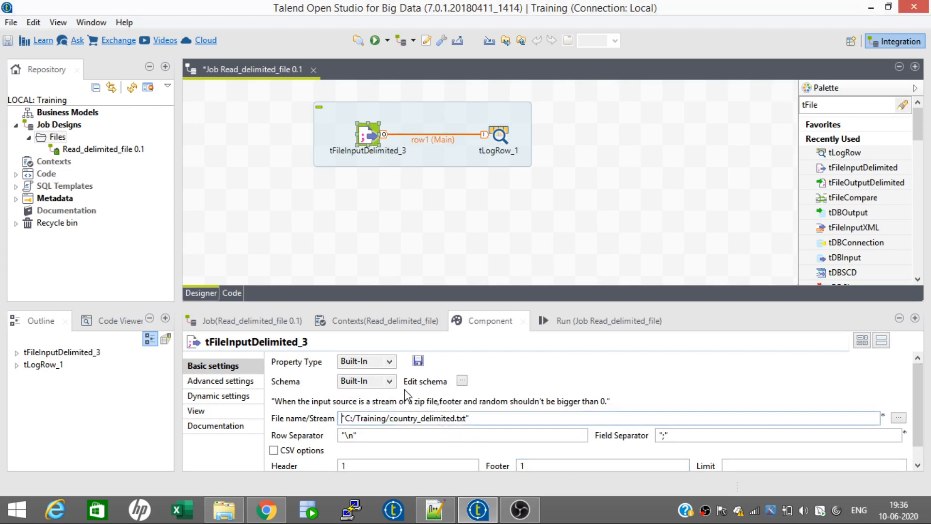
left_click(462, 380)
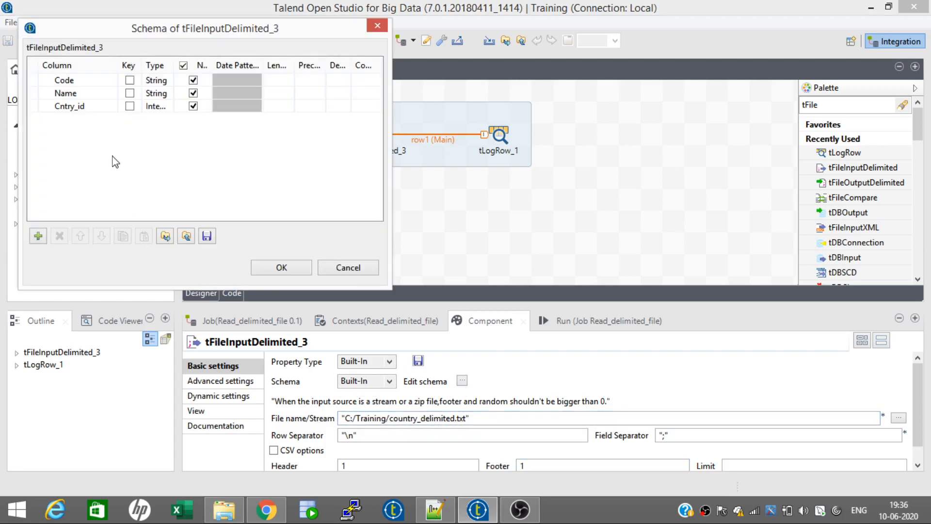
left_click(278, 273)
- Try the Repository schema type on tFileInputDelimited, propagating the change, and return the schema type to Built-In
left_click(389, 381)
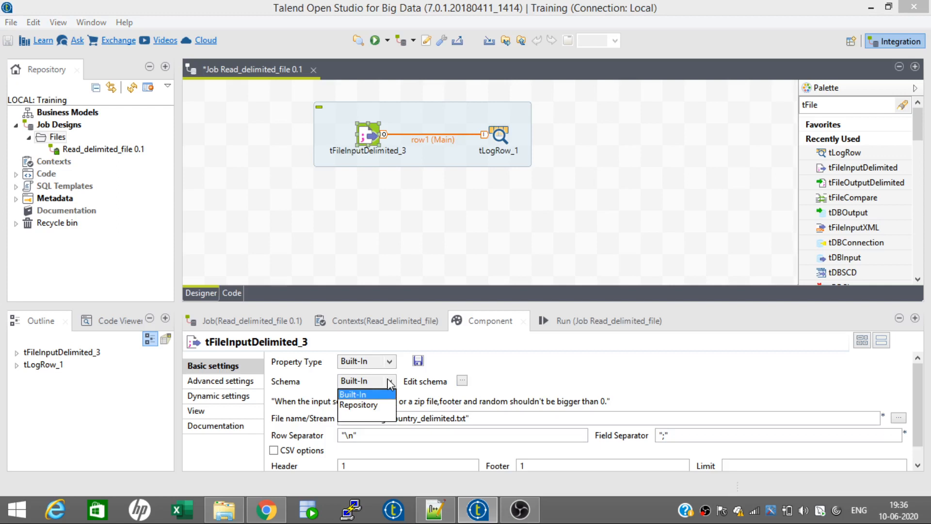
left_click(369, 407)
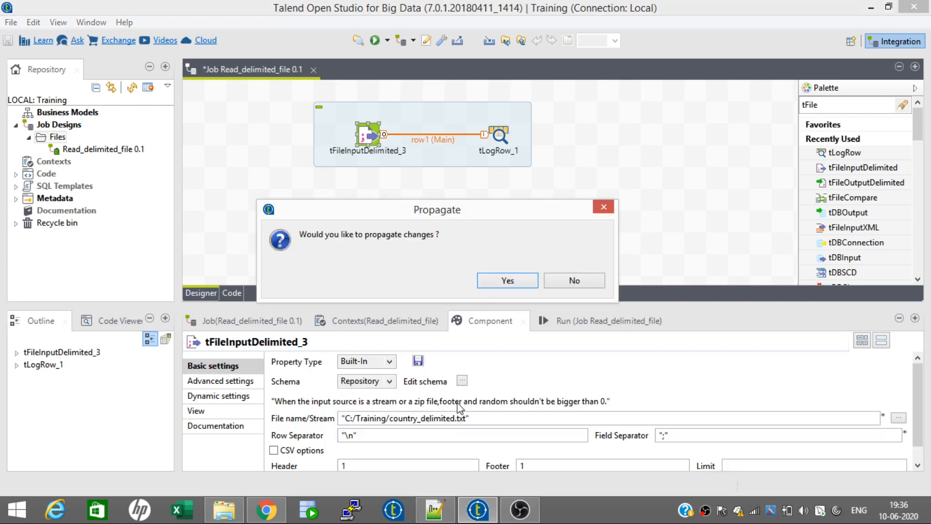
left_click(510, 285)
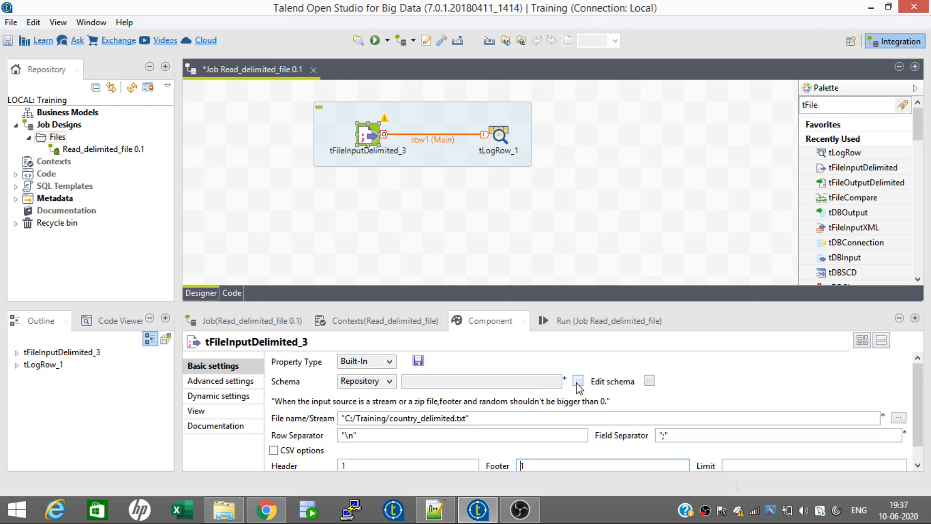
left_click(389, 382)
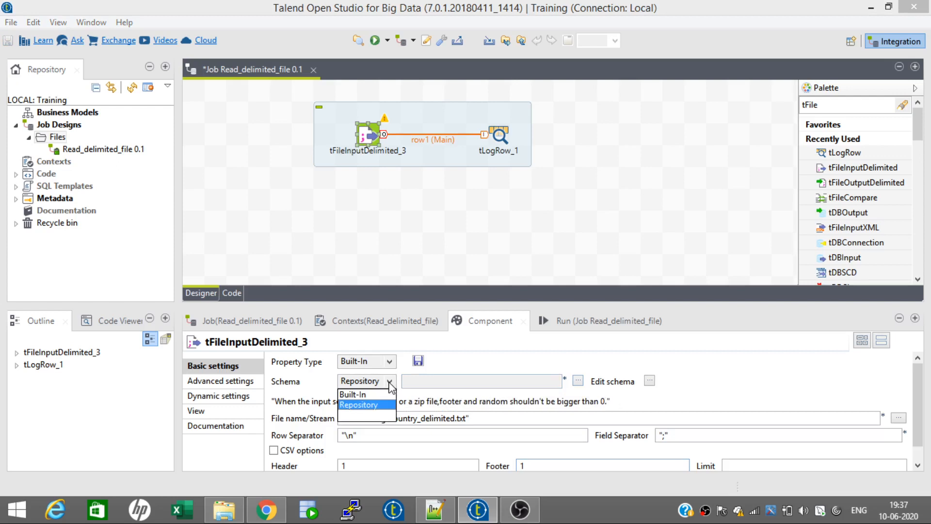
left_click(374, 394)
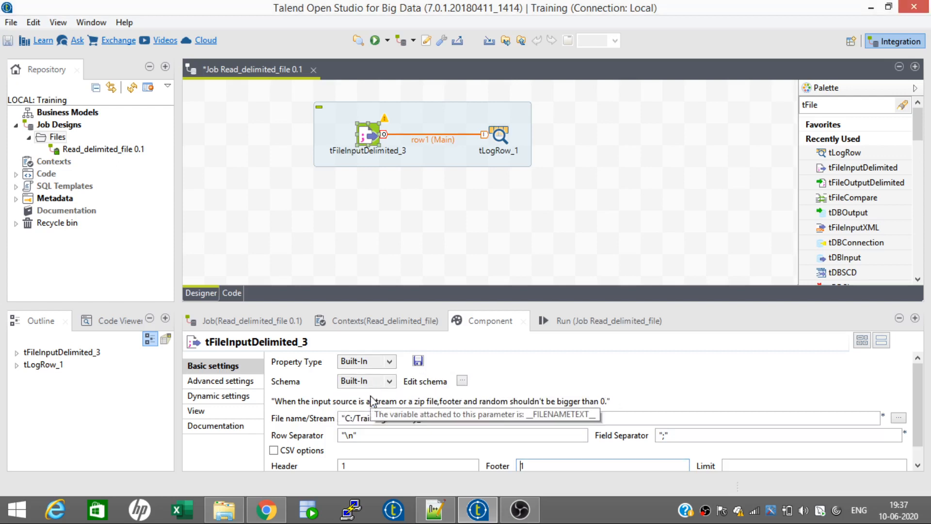
- Define the tFileInputDelimited schema again with three columns: Code (String), Name (String) and Cntry_id (Integer)
left_click(461, 380)
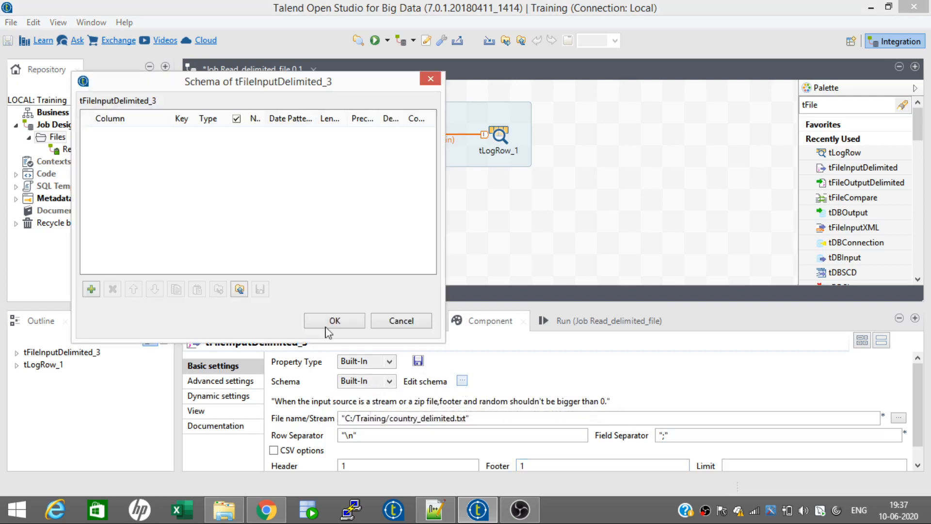
left_click(91, 289)
double_click(91, 289)
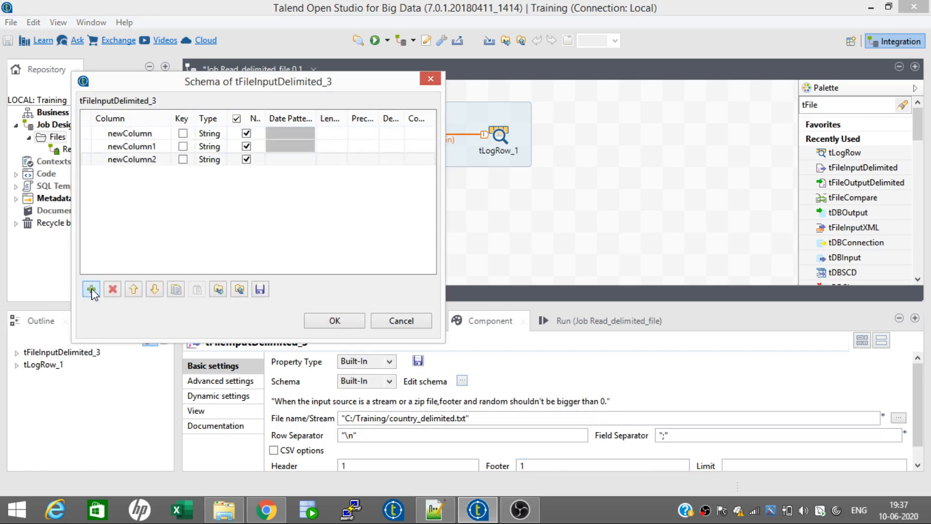
left_click(136, 138)
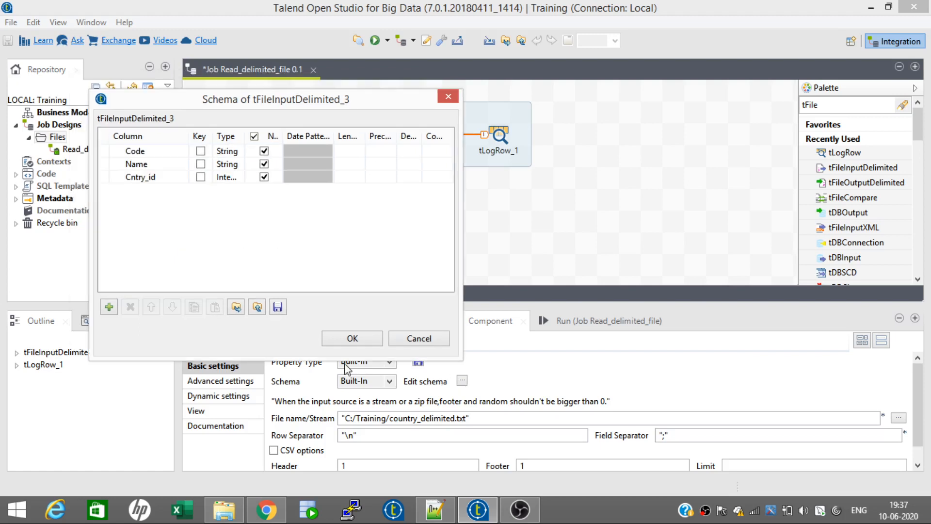
left_click(353, 342)
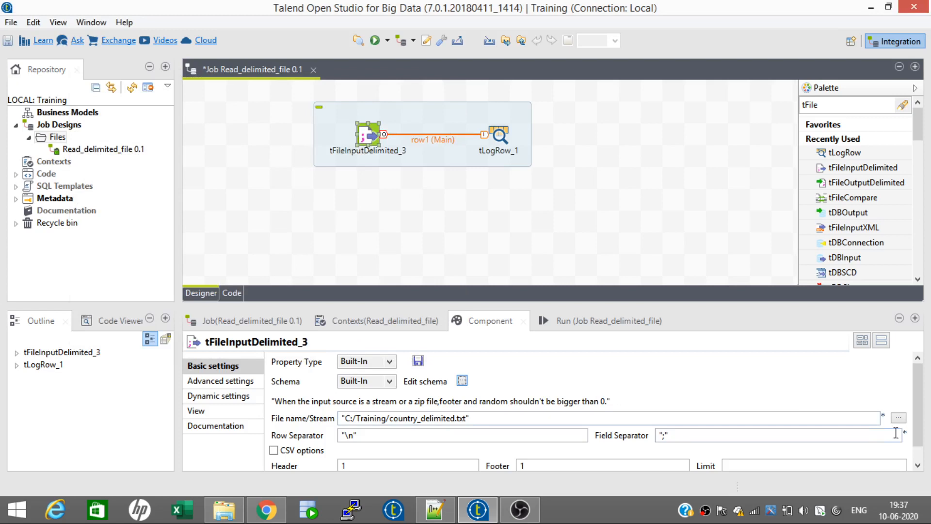
- In Notepad++, insert an empty line between the GERMANY row and the footer of country_delimited.txt and save the file
left_click(918, 464)
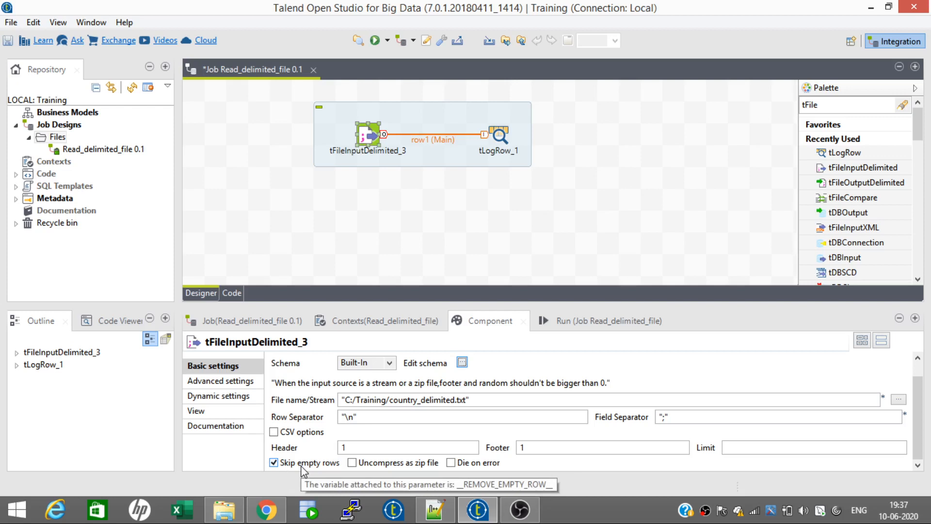
left_click(435, 509)
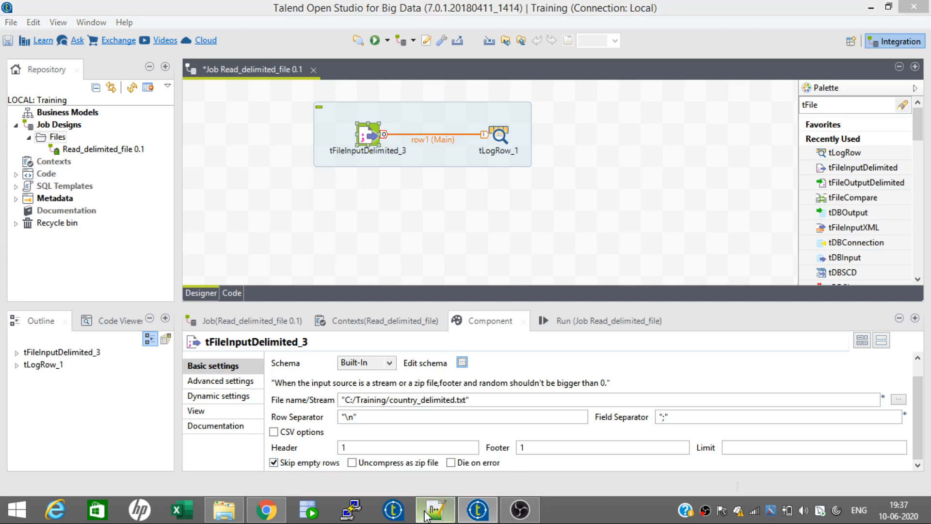
left_click(111, 135)
key("Return")
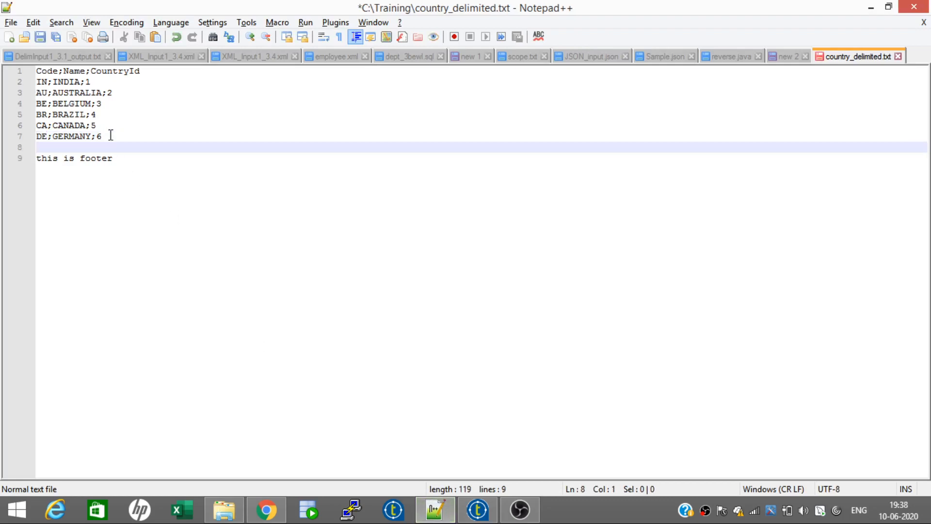
key("ctrl+s")
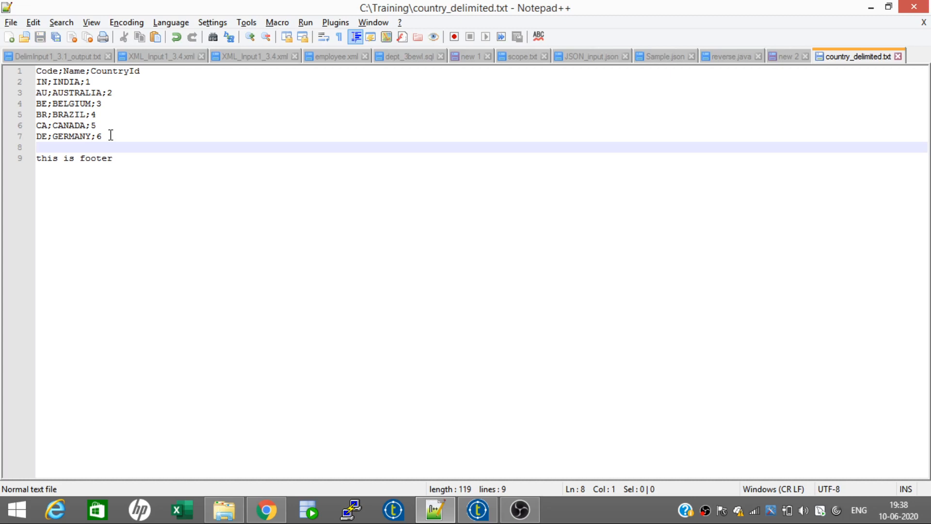
- Return to Talend, disable Skip empty rows on tFileInputDelimited, run the job to check the output, and clear the console
key("alt+Tab")
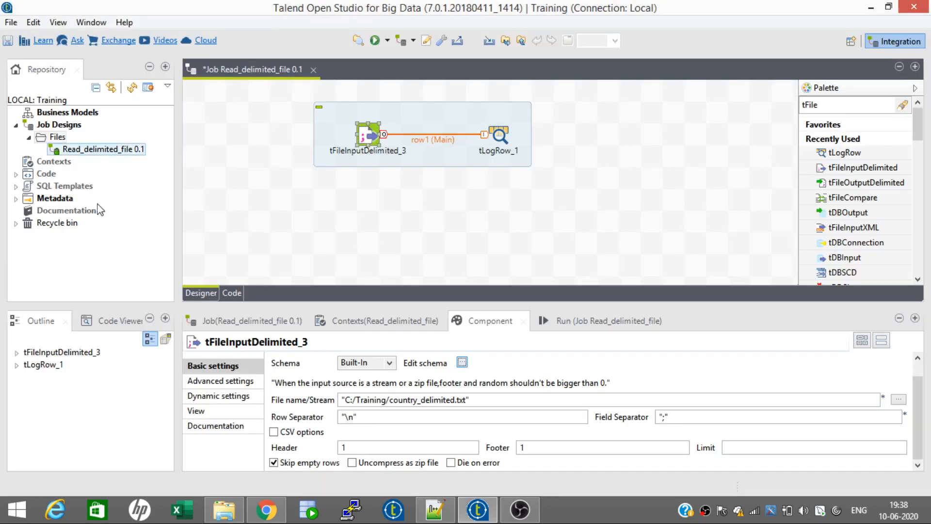
left_click(274, 463)
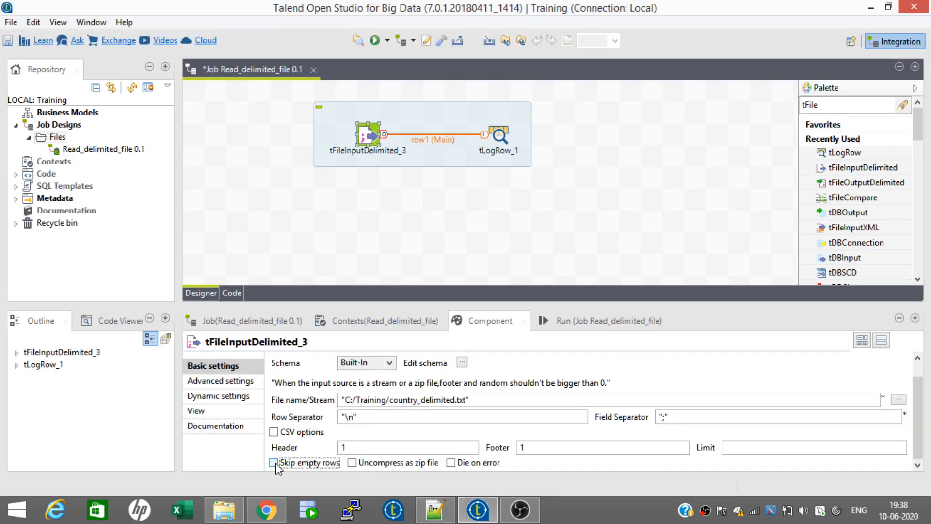
left_click(589, 324)
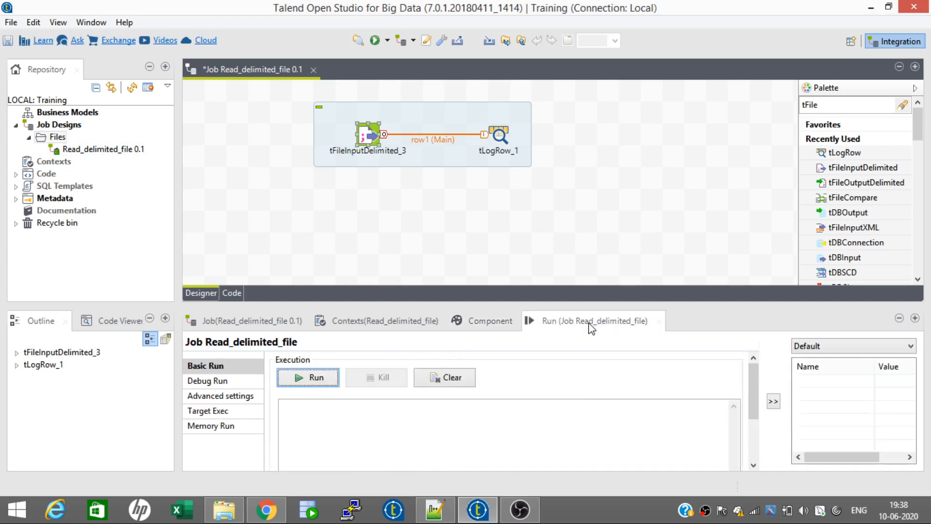
left_click(319, 381)
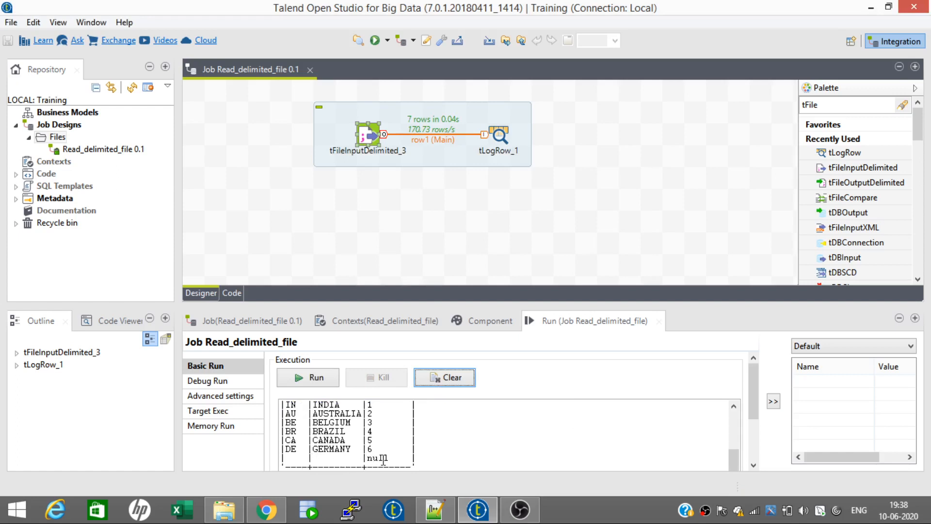
left_click(449, 380)
- Enable Skip empty rows on tFileInputDelimited and run the job again to review the printed table
left_click(483, 323)
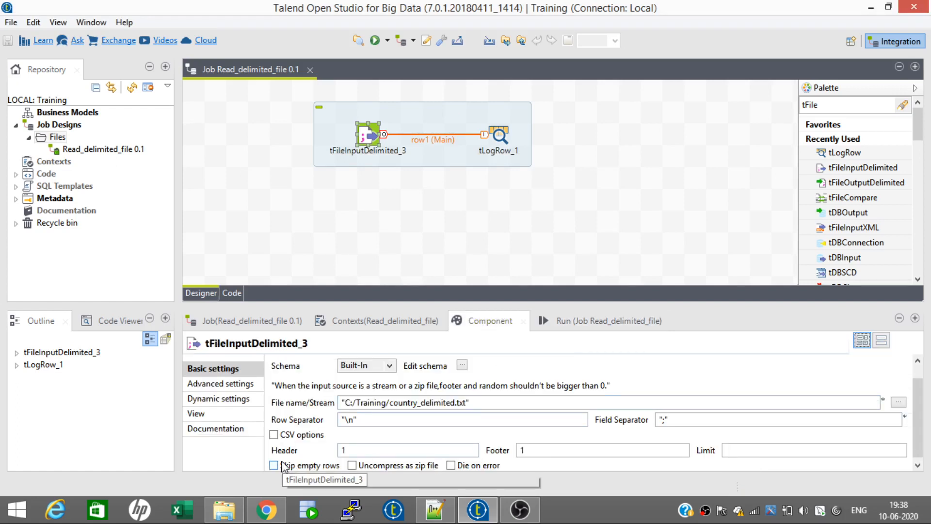
left_click(274, 466)
left_click(580, 322)
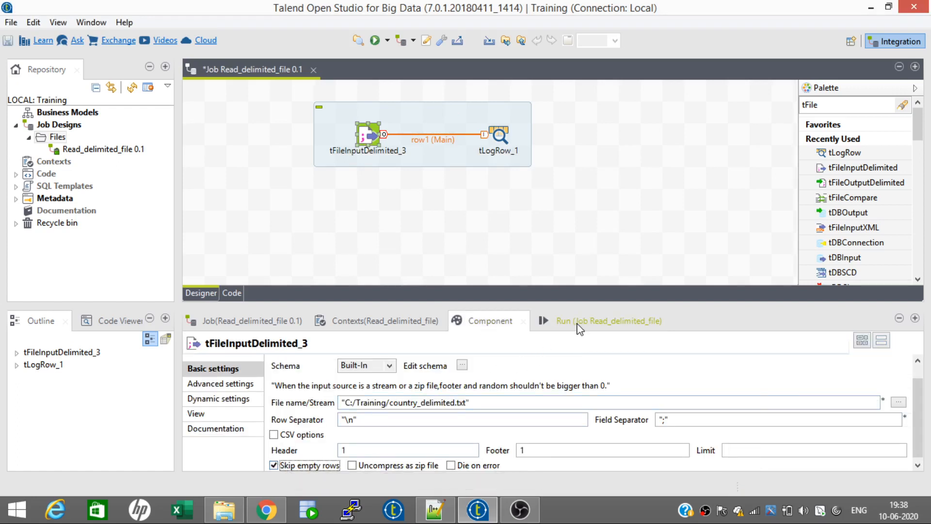
left_click(459, 381)
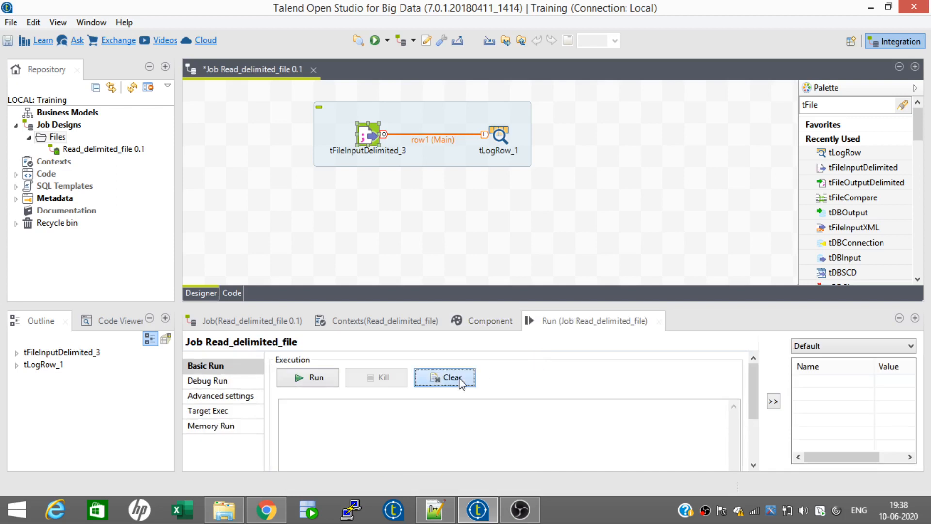
left_click(316, 381)
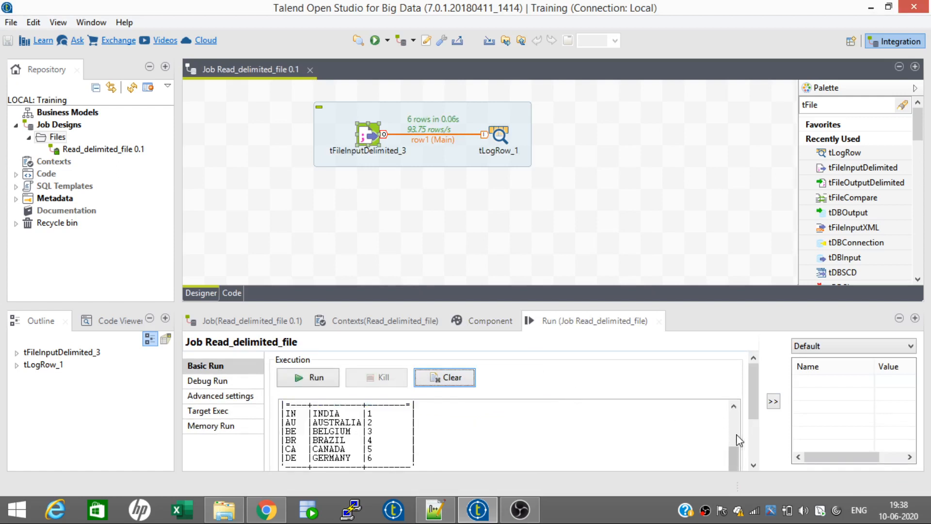
scroll(751, 418, "down", 1)
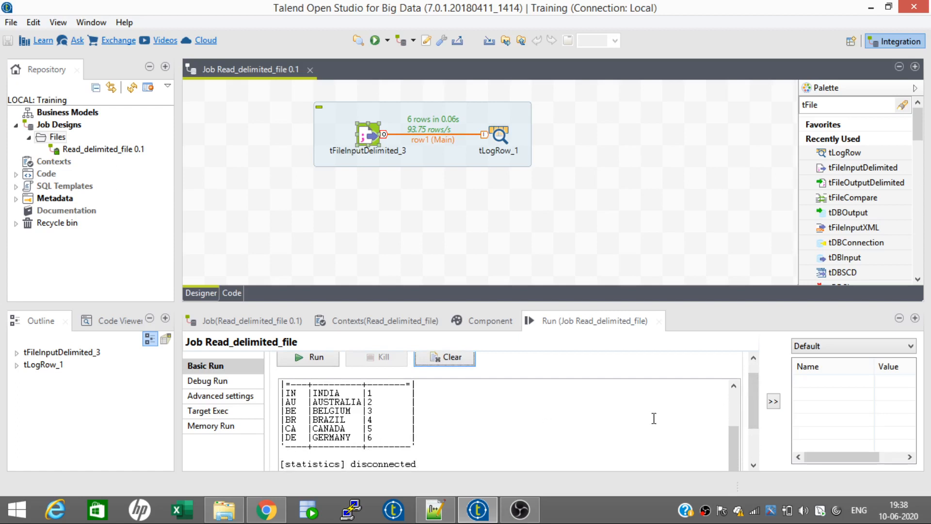
- In the advanced settings of tFileInputDelimited, enable Advanced separator (for numbers) and set the encoding to UTF-8
left_click(487, 323)
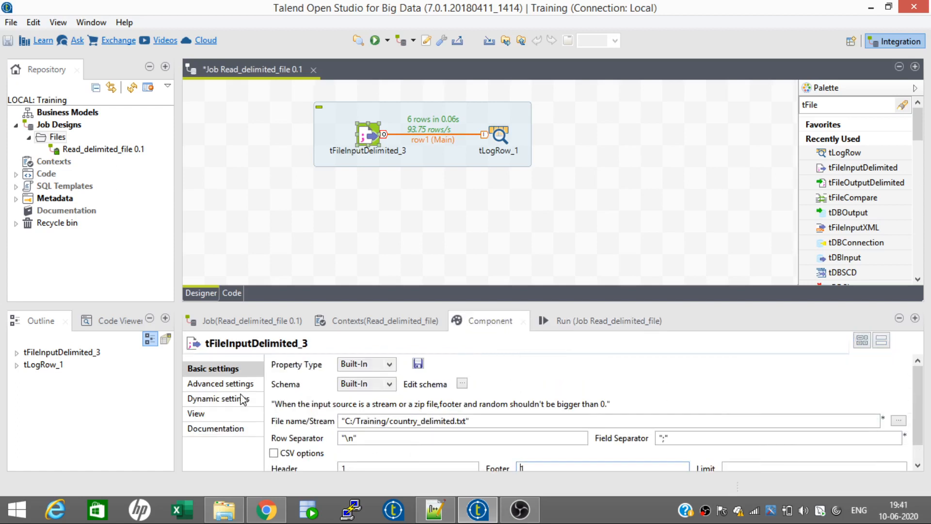
left_click(220, 384)
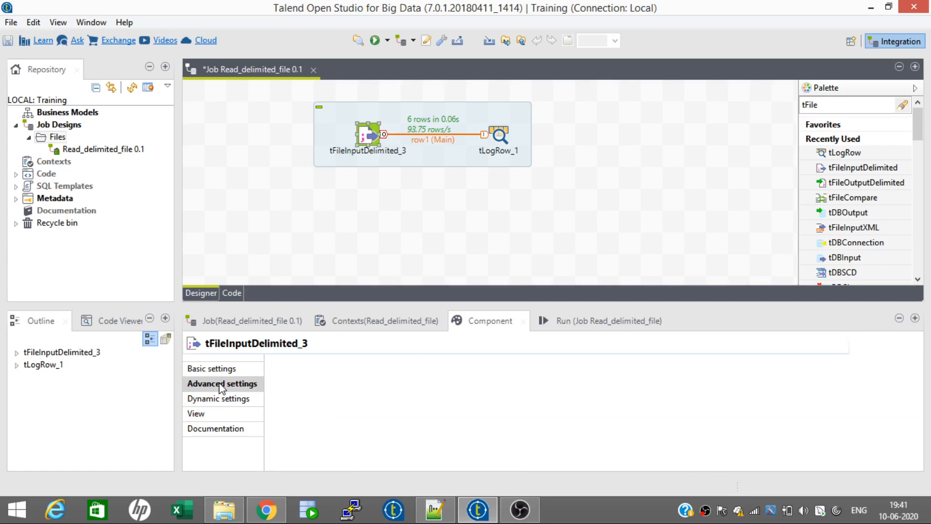
left_click(274, 363)
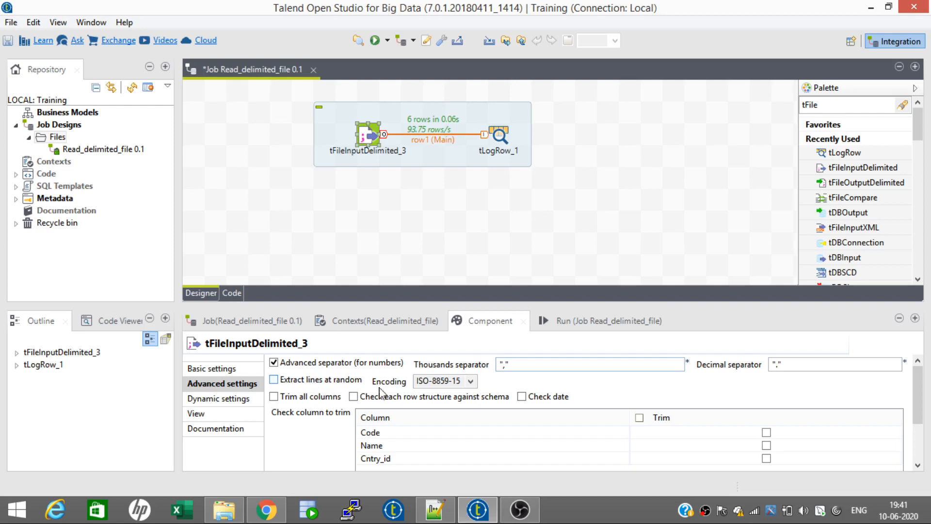
left_click(470, 381)
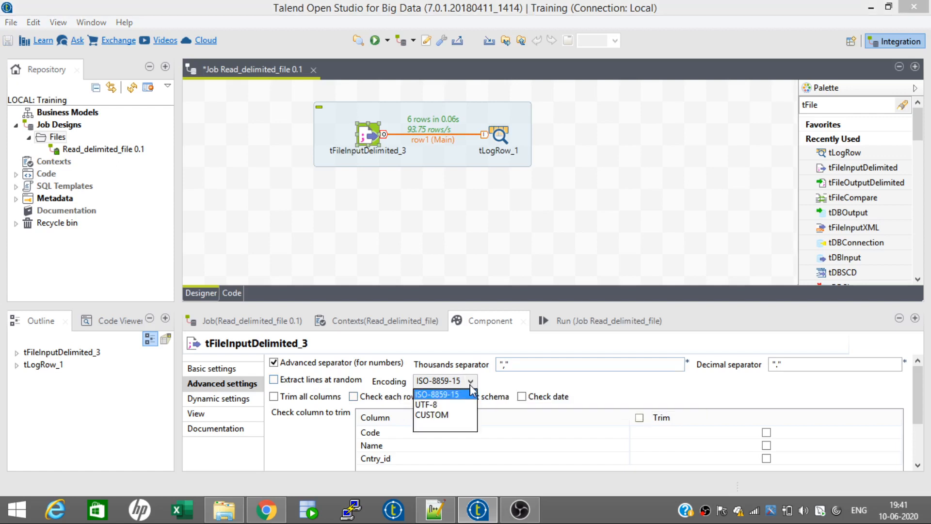
left_click(438, 405)
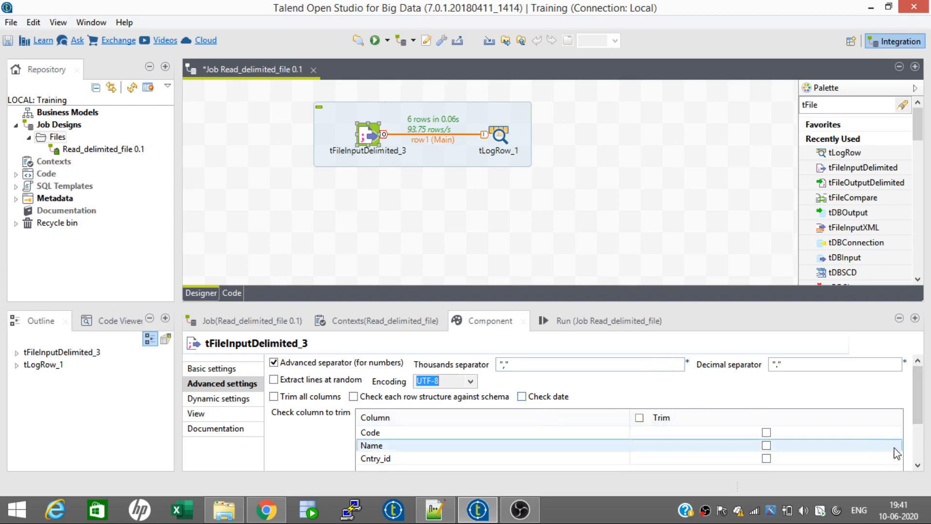
- Review the remaining advanced settings of tFileInputDelimited, its dynamic settings and its view formats
left_click(918, 450)
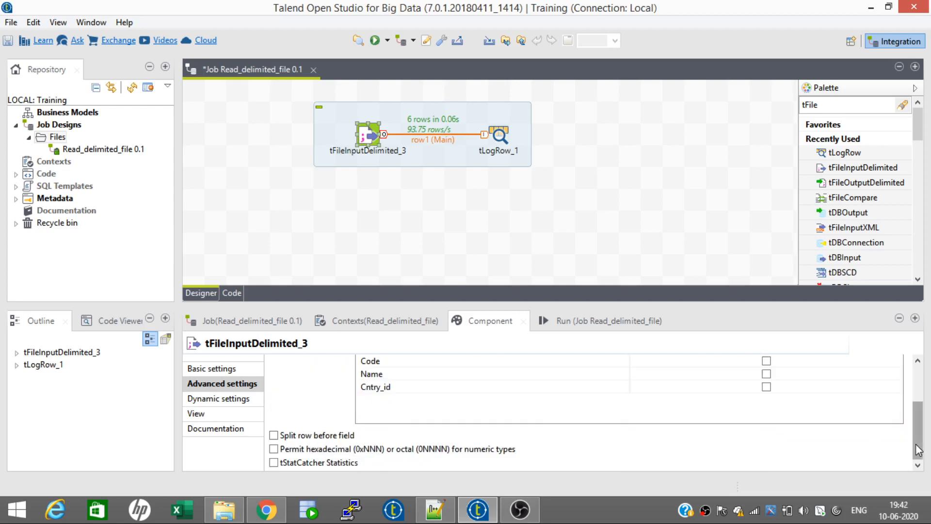
left_click_drag(918, 450, 918, 409)
left_click(218, 400)
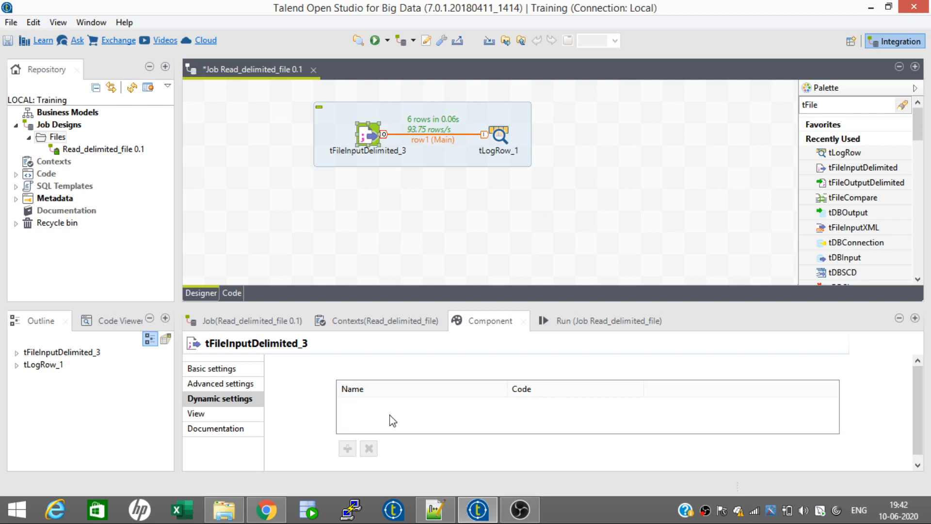
left_click(226, 415)
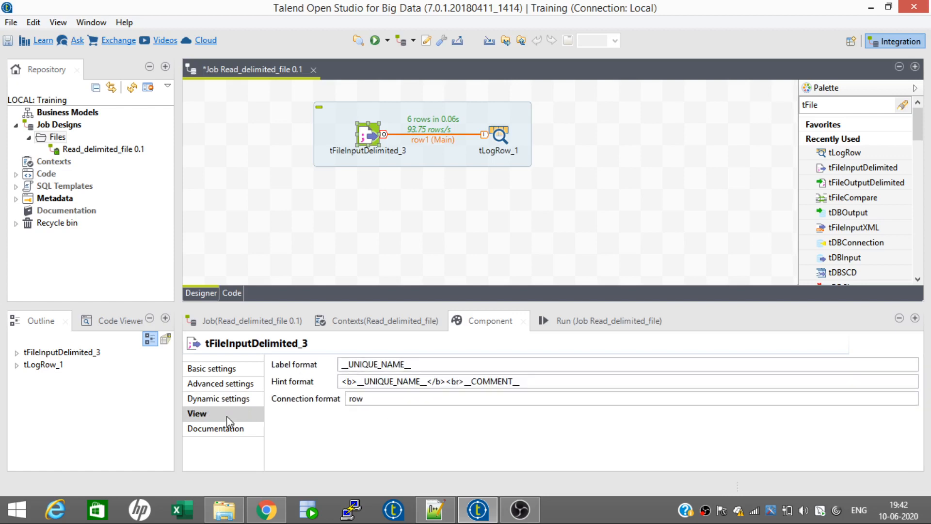
- Set the label format of the tFileInputDelimited component to Country_details in its view settings
left_click(421, 365)
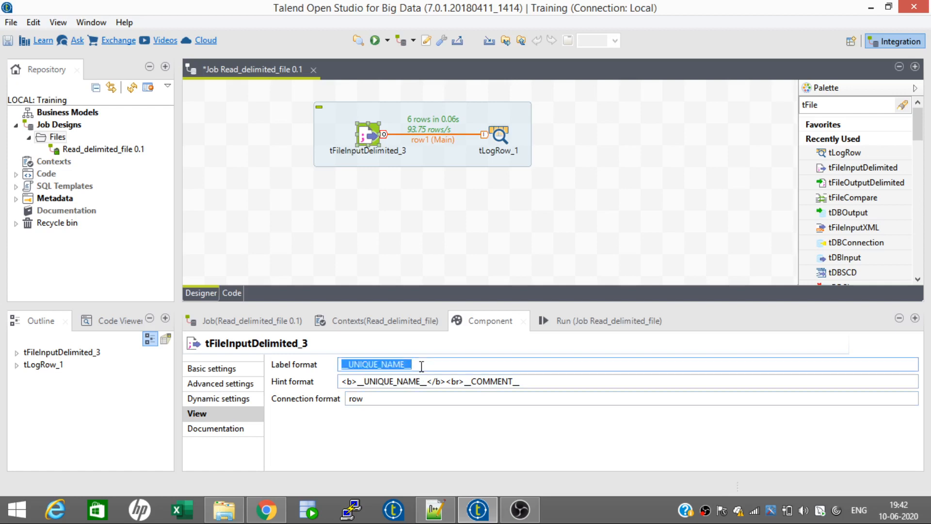
type("Country")
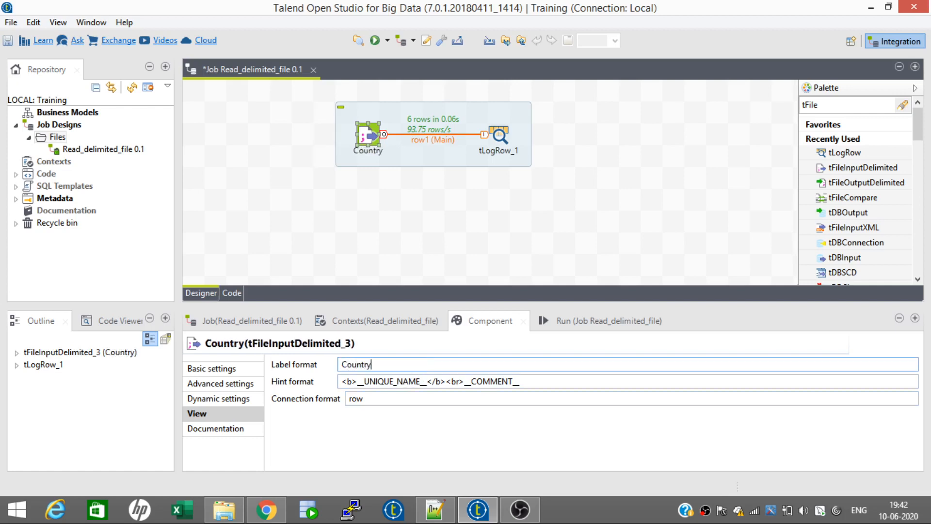
type("_det")
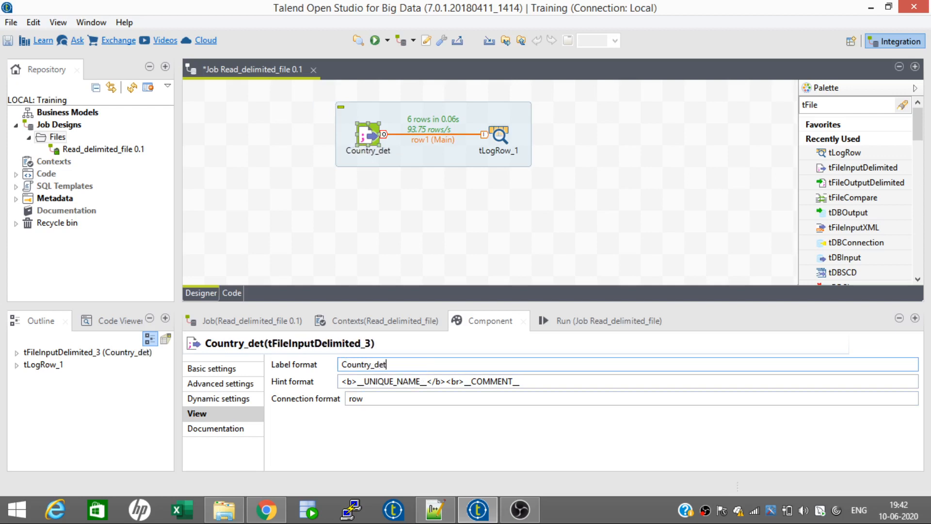
type("ails")
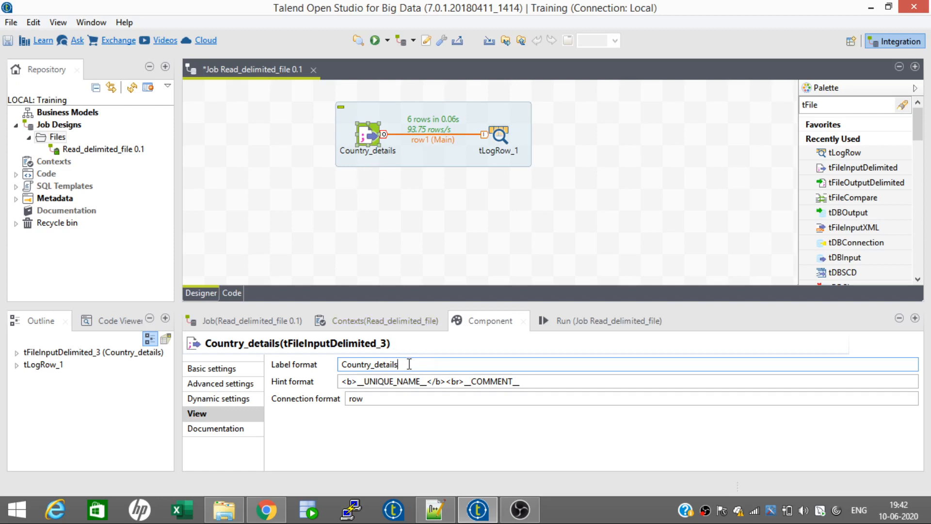
- Add a <b> tag after and before the component's label so the label format reads <b>Country_details<b>
type("<b")
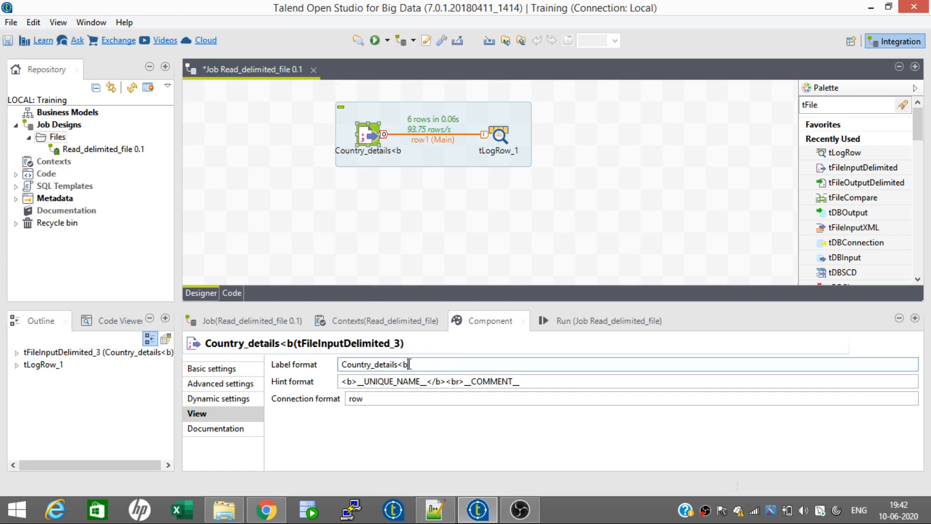
type(">")
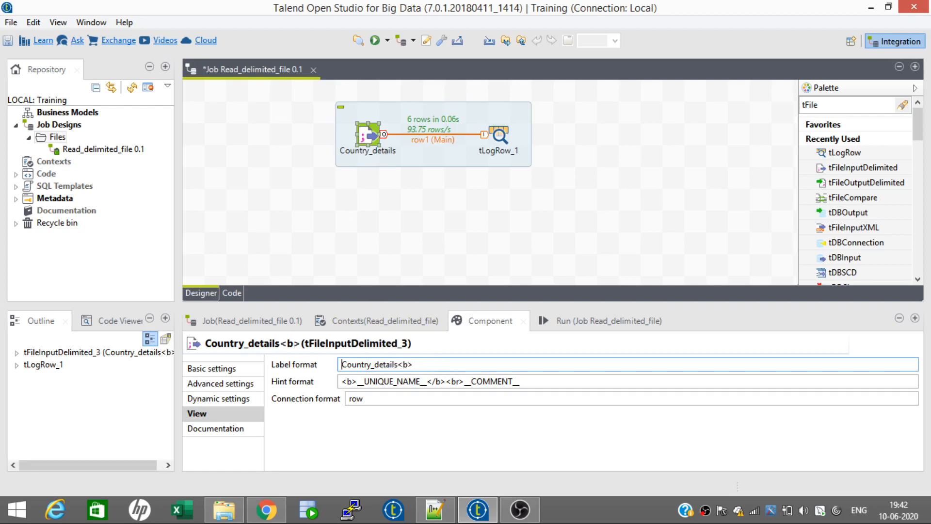
left_click(341, 364)
type(",")
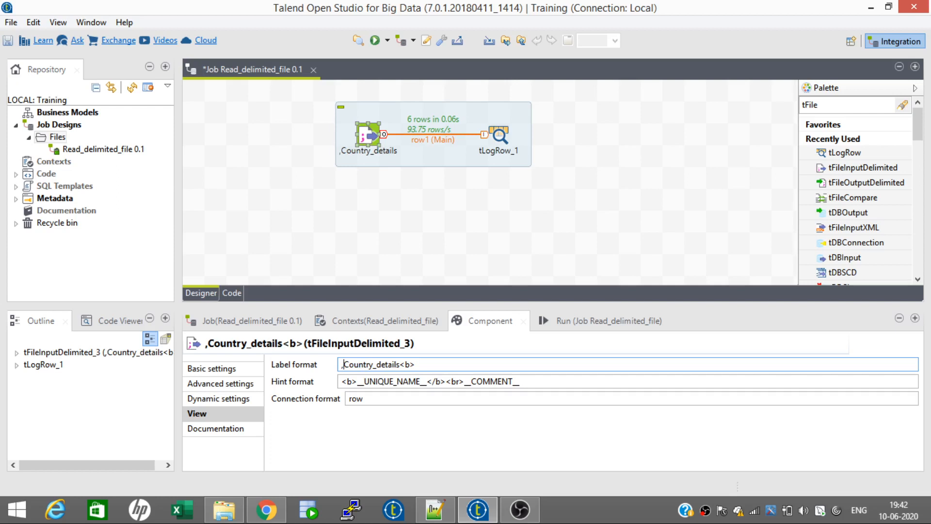
key("BackSpace")
type("<b>")
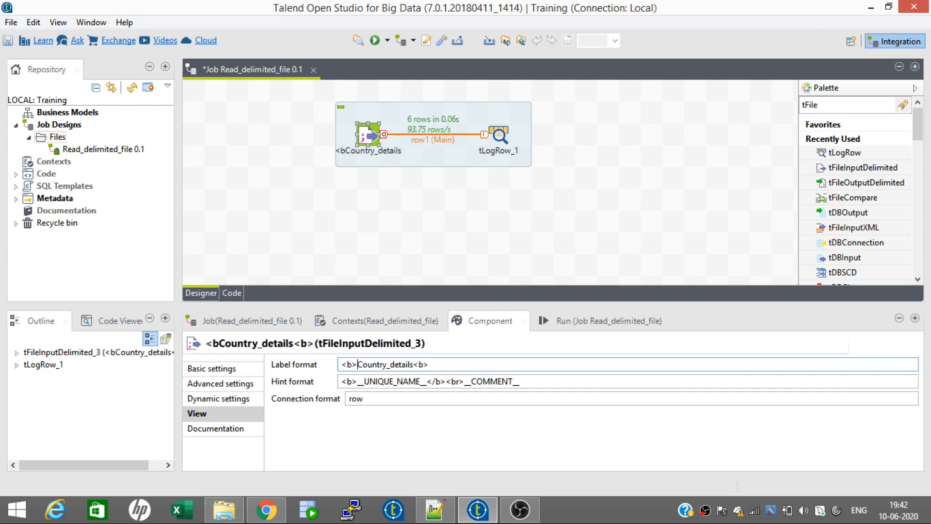
left_click(420, 382)
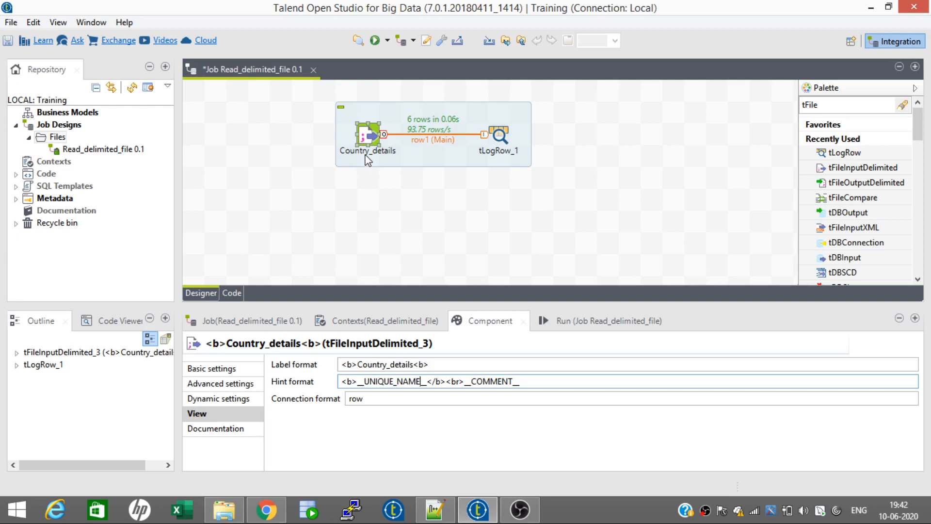
- Review the documentation settings and basic settings of the Country_details component, and reopen its advanced settings
left_click(239, 435)
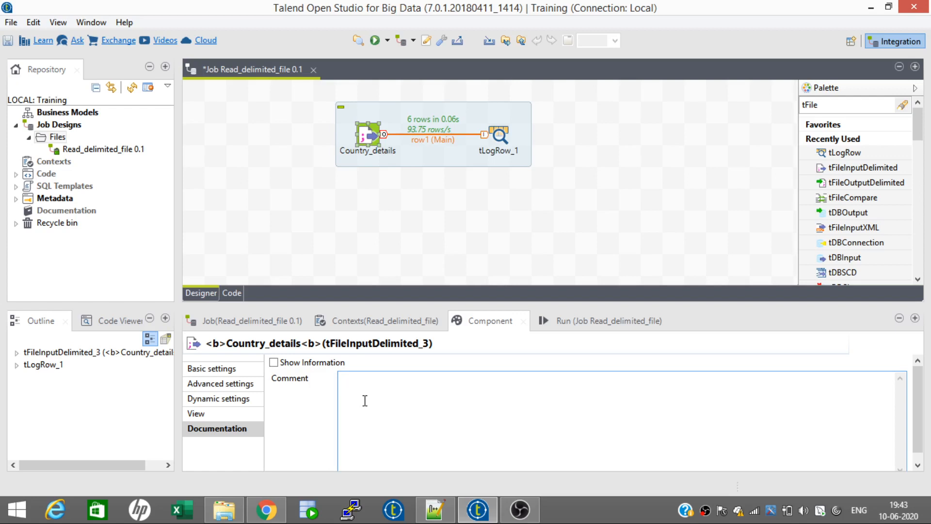
left_click(226, 369)
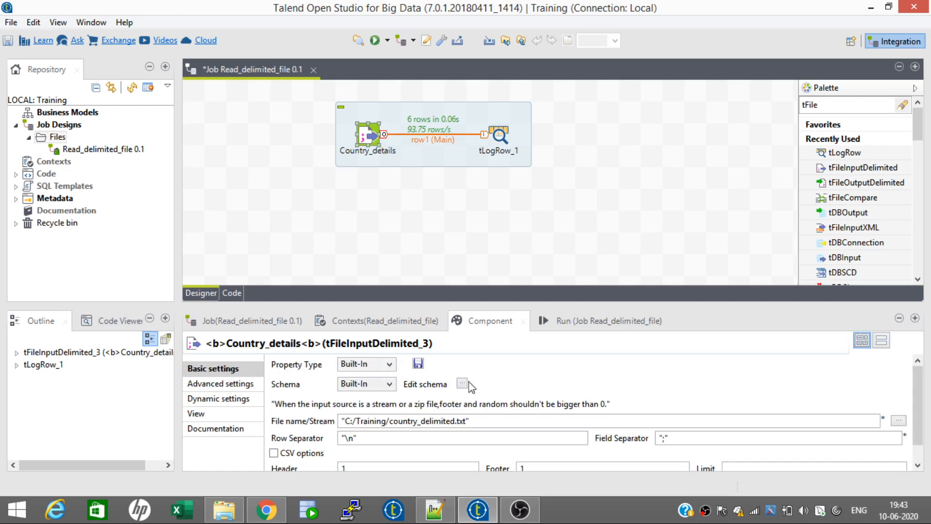
left_click(220, 383)
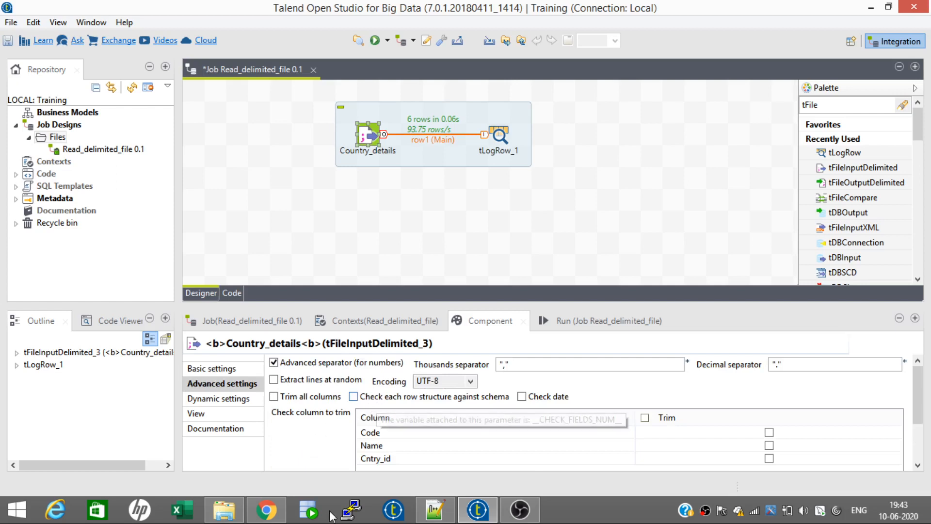
- Switch to Notepad++, insert a semicolon after GE in the GERMANY row of country_delimited.txt, and save the file
left_click(433, 510)
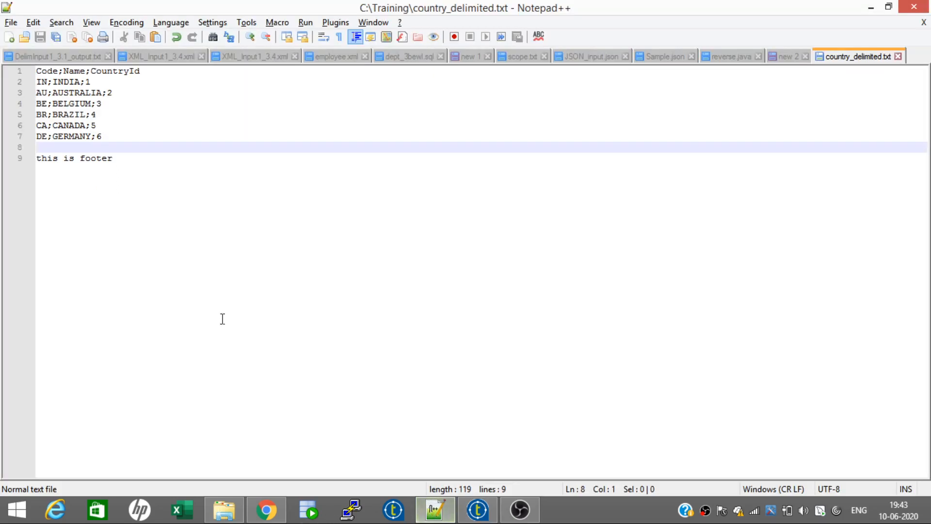
left_click(67, 136)
type(";")
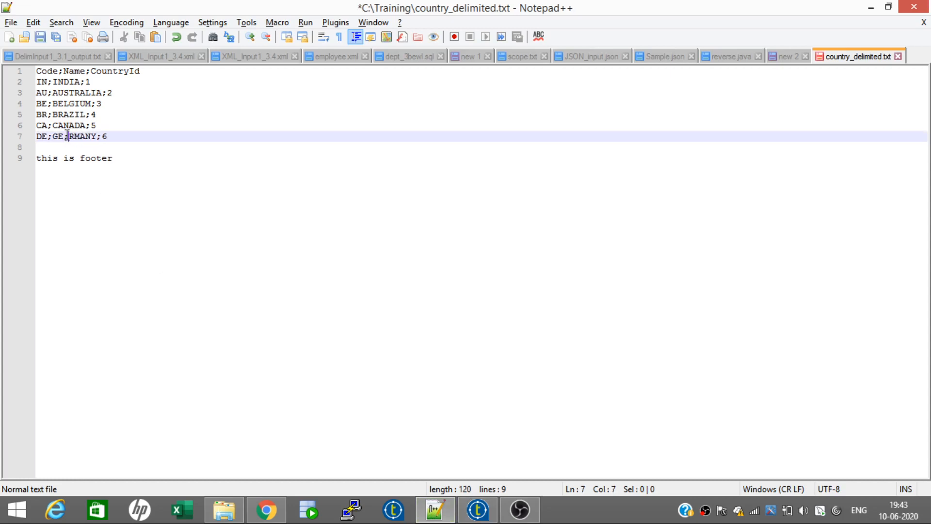
key("ctrl+s")
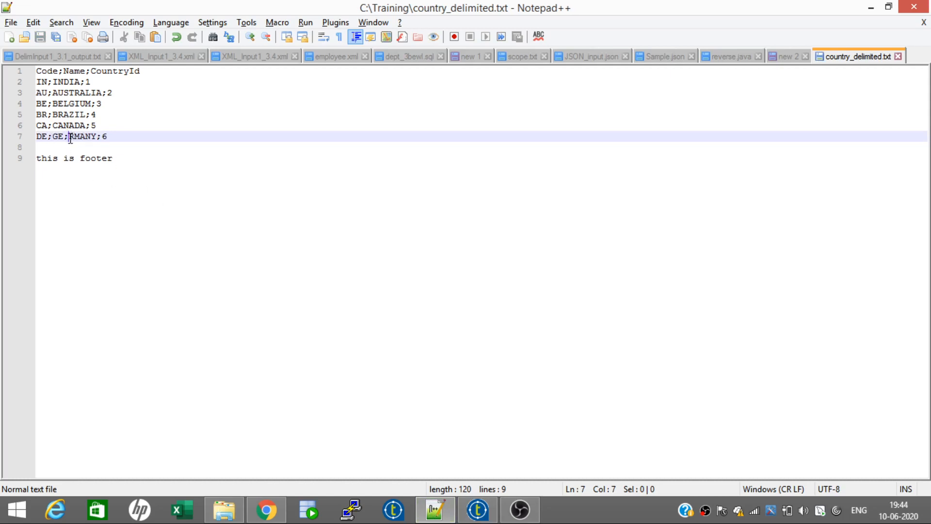
- Return to Talend, enable Check each row structure against schema on Country_details, and rerun the job from a cleared console to review its output
left_click(474, 512)
left_click(356, 396)
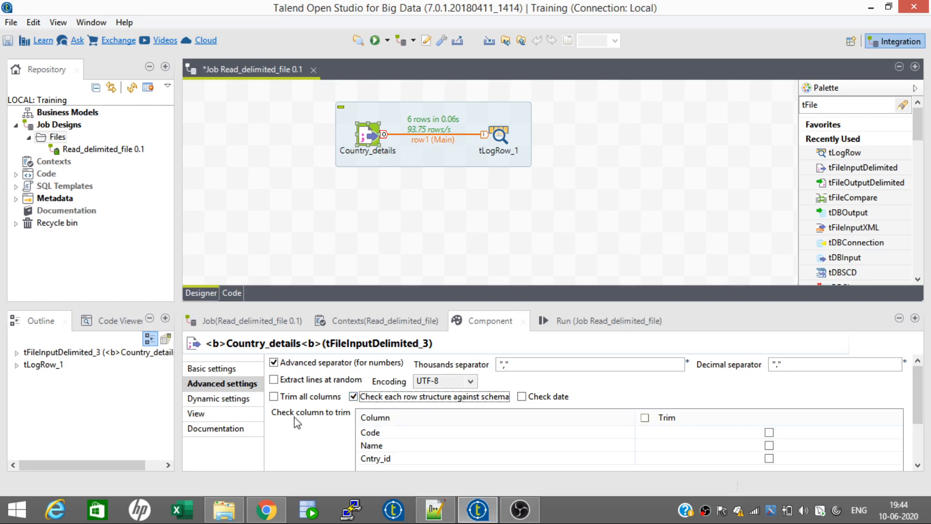
left_click(578, 325)
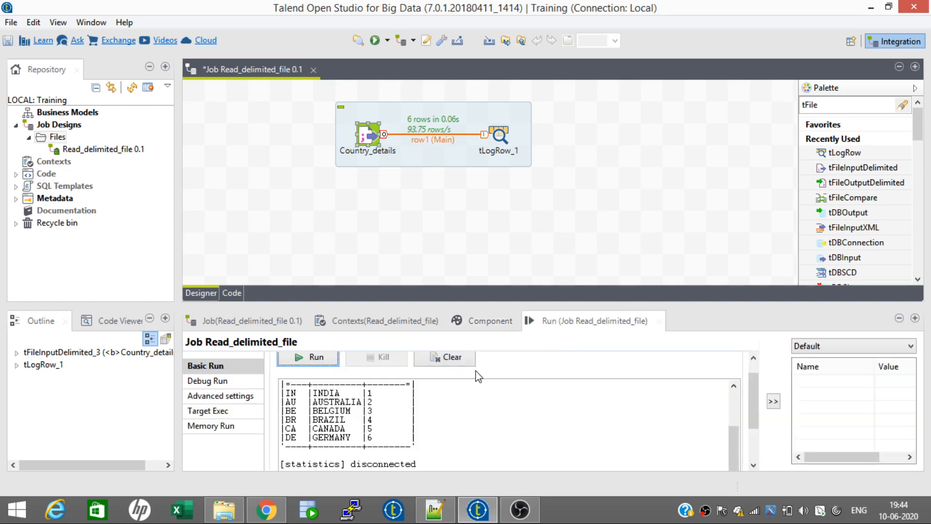
left_click(455, 361)
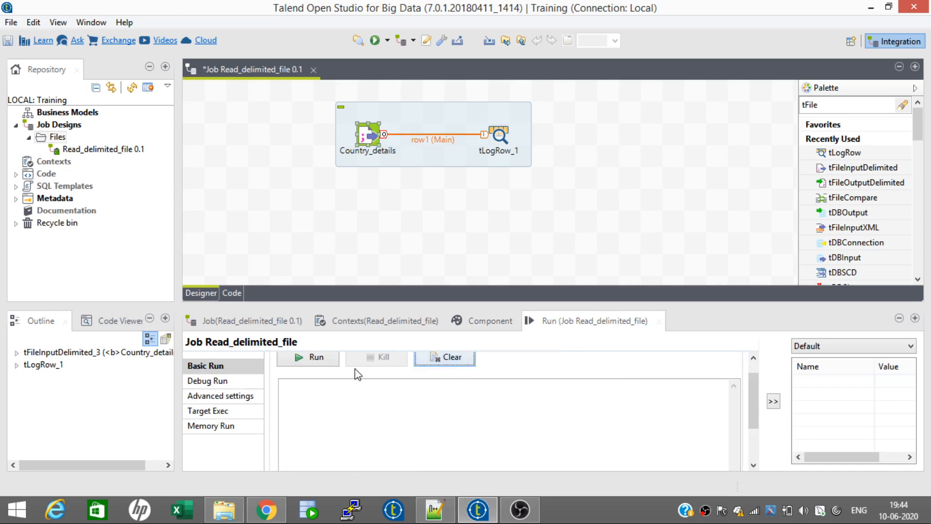
left_click(332, 360)
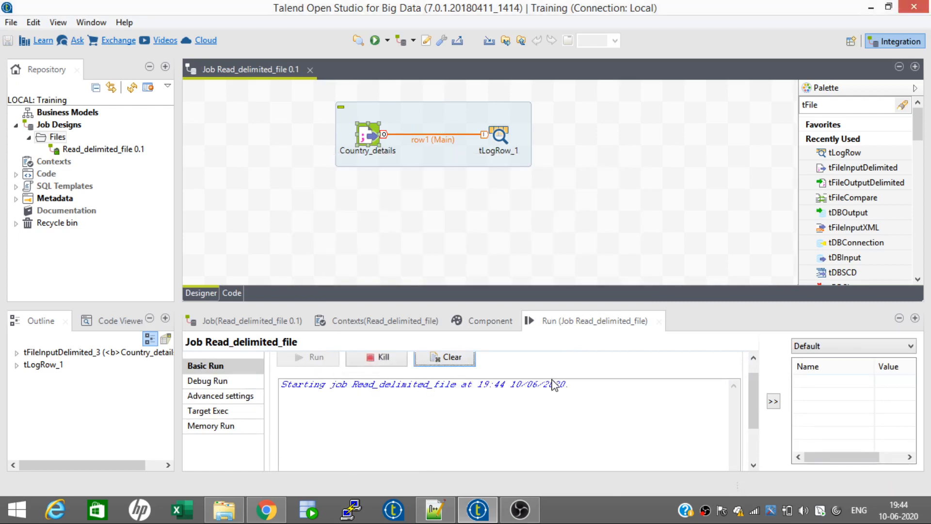
double_click(569, 322)
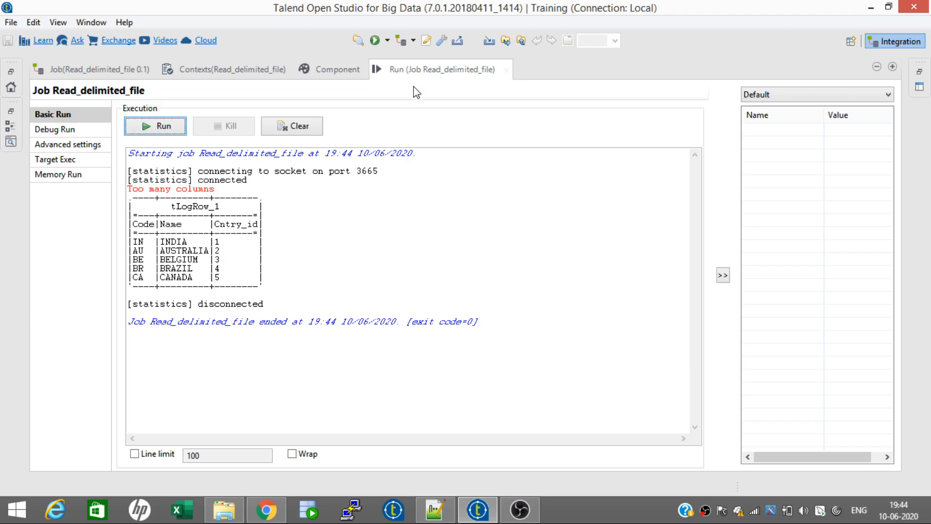
double_click(420, 69)
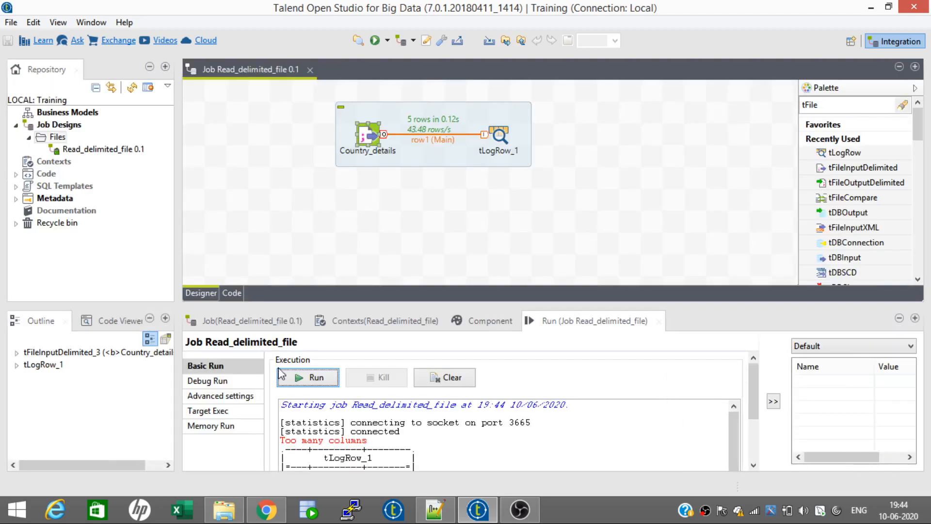
- Disable Check each row structure against schema in the advanced settings of the Country_details component
left_click(238, 397)
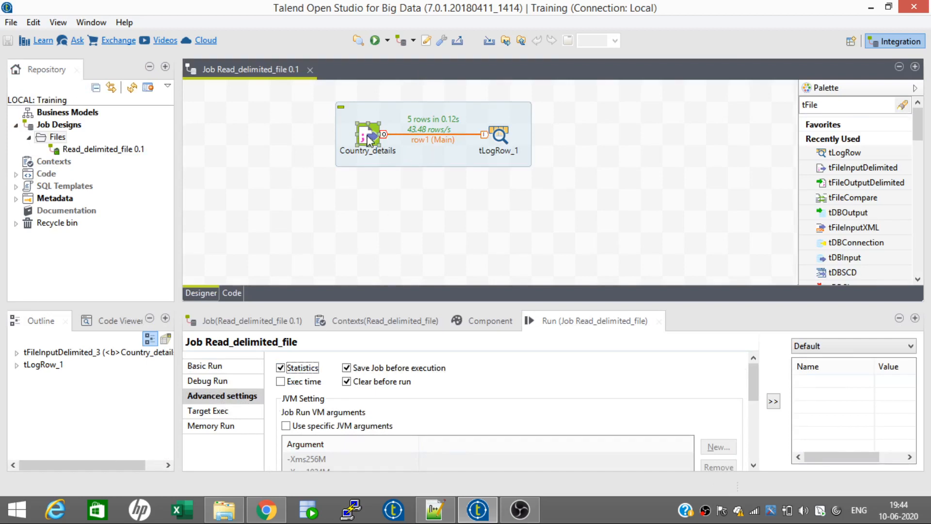
left_click(489, 323)
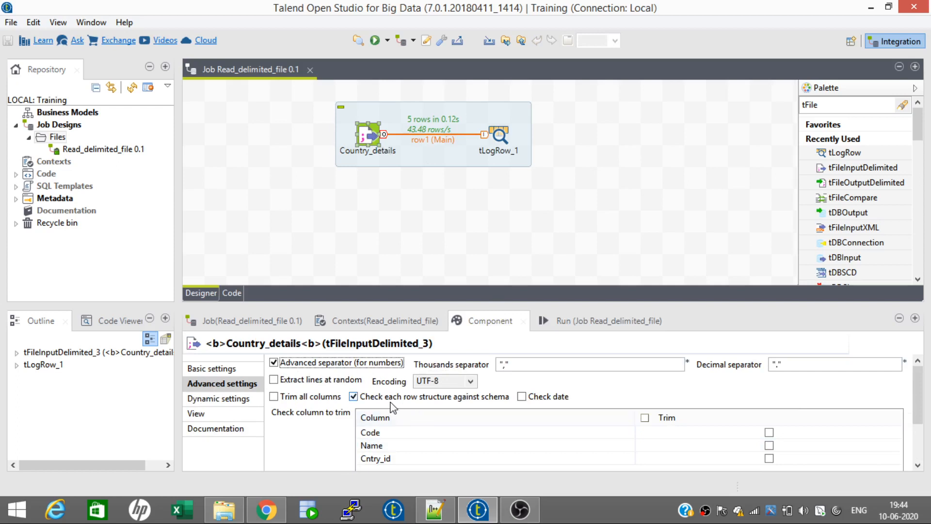
left_click(353, 397)
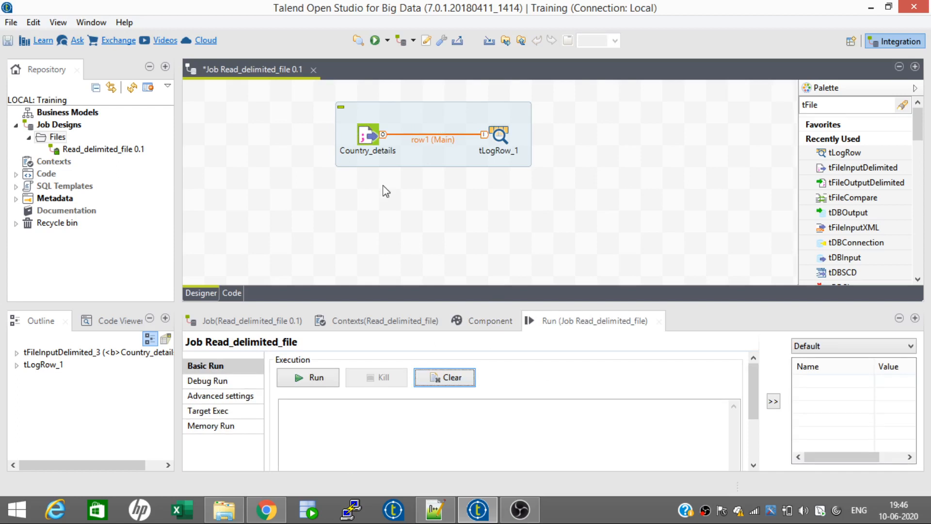
- Look at the row connection types available from Country_details and recheck the GERMANY row of country_delimited.txt in Notepad++
left_click(367, 138)
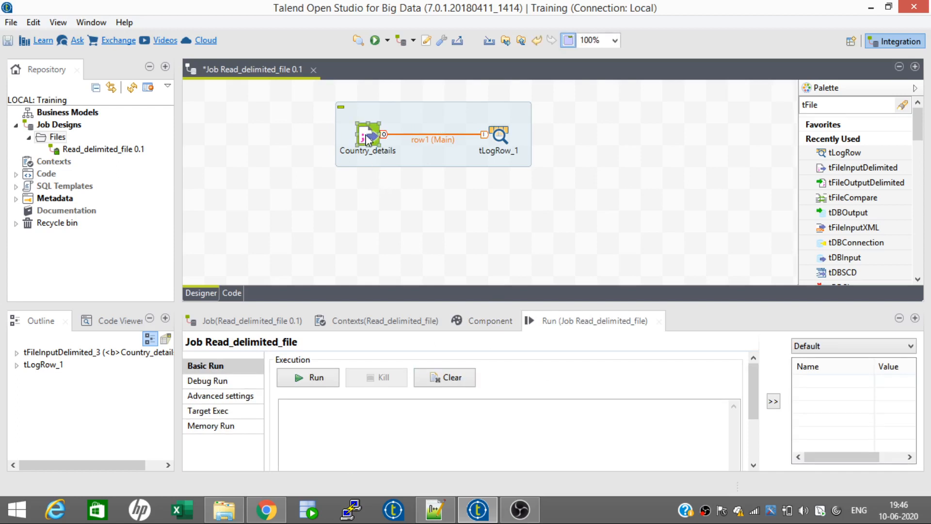
right_click(367, 139)
mouse_move(395, 144)
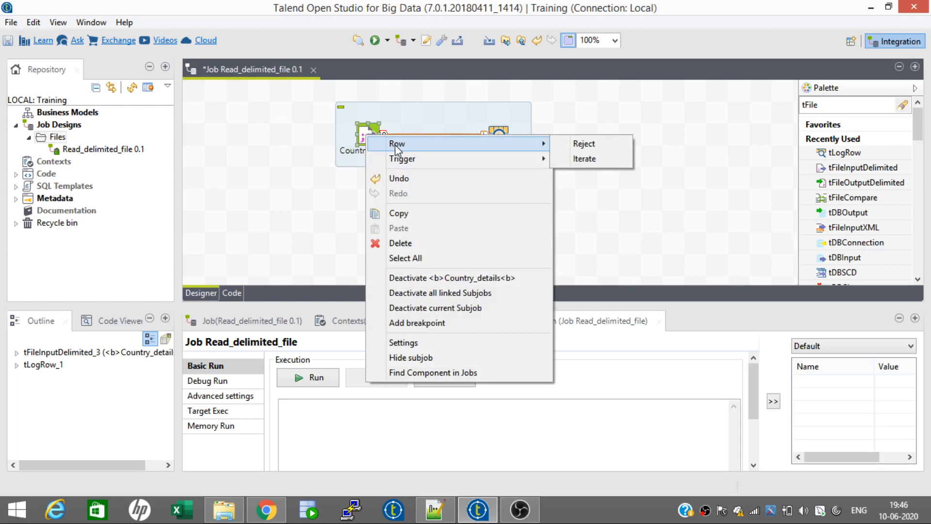
left_click(360, 201)
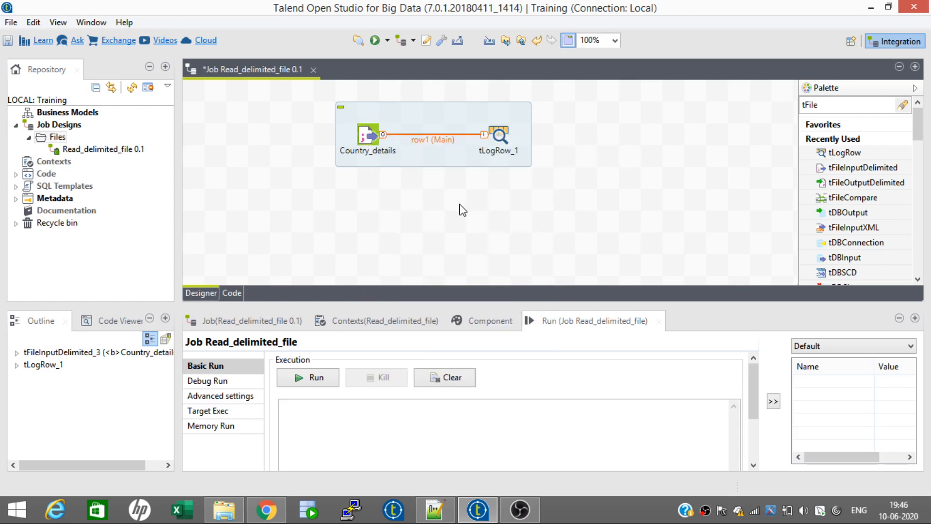
left_click(429, 510)
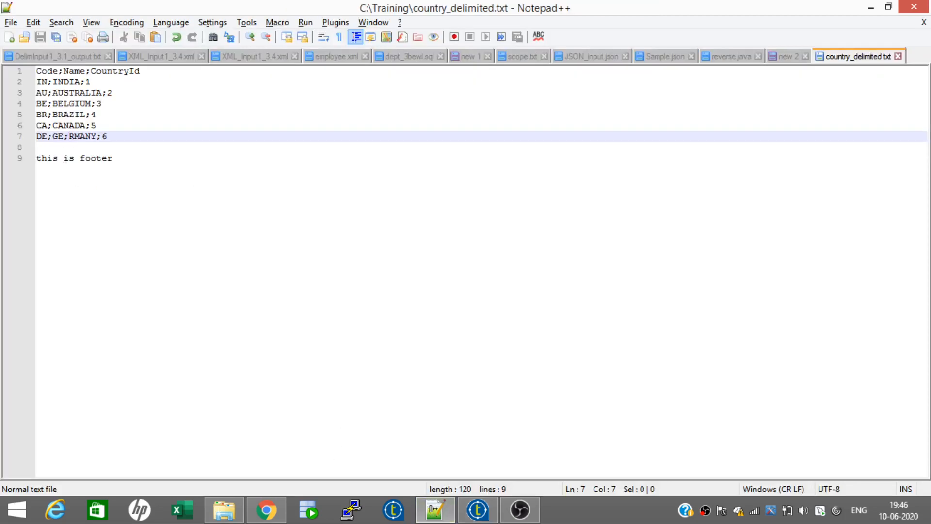
left_click(443, 515)
- Add a second tLogRow component to the job, directly below tLogRow_1
left_click(501, 206)
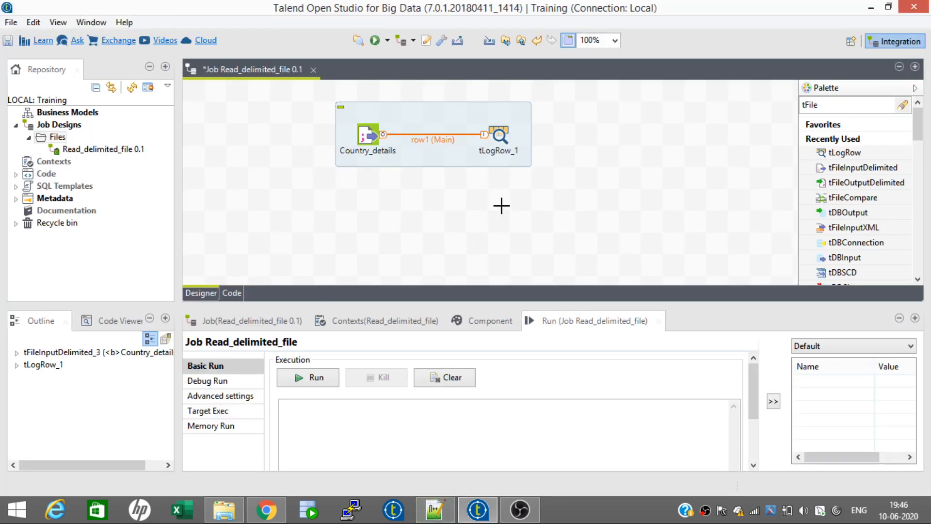
type("tlog")
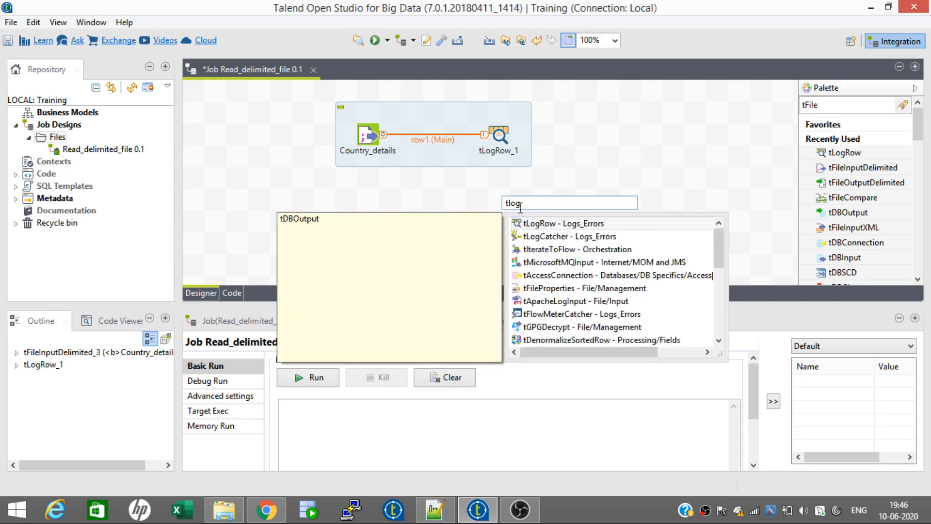
double_click(537, 224)
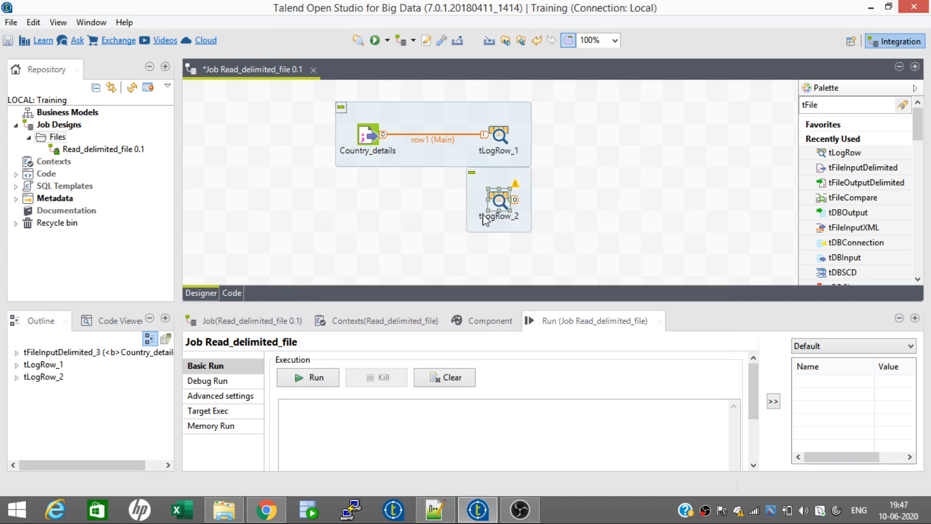
- Connect Country_details to the second tLogRow with a Reject row and select that tLogRow
right_click(369, 145)
mouse_move(493, 155)
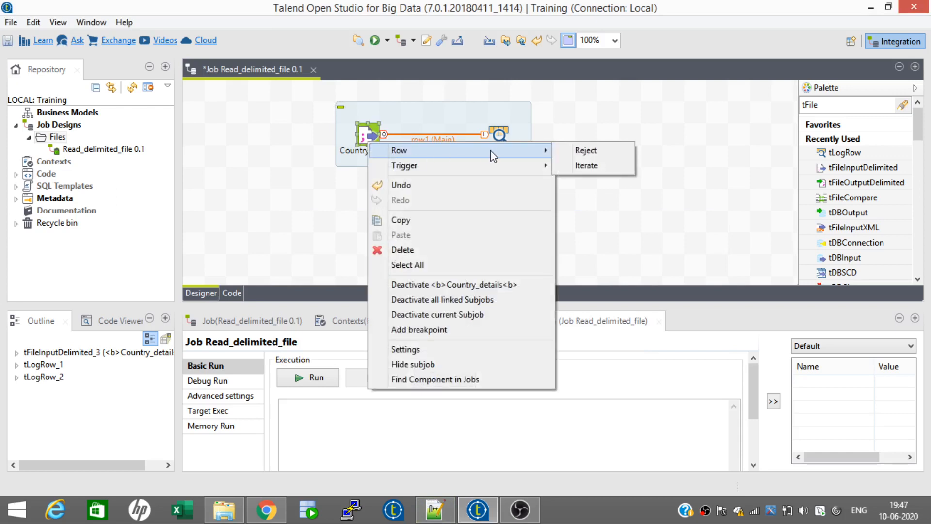
left_click(585, 151)
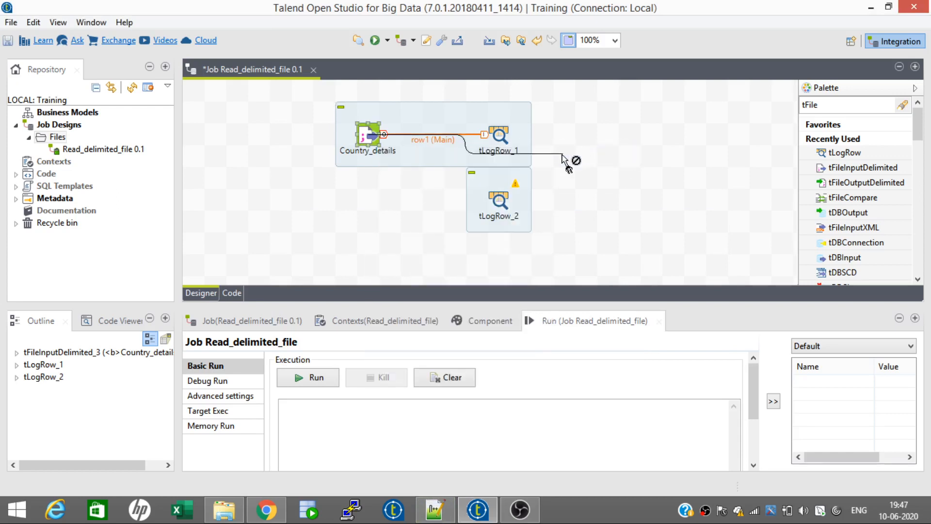
left_click(500, 205)
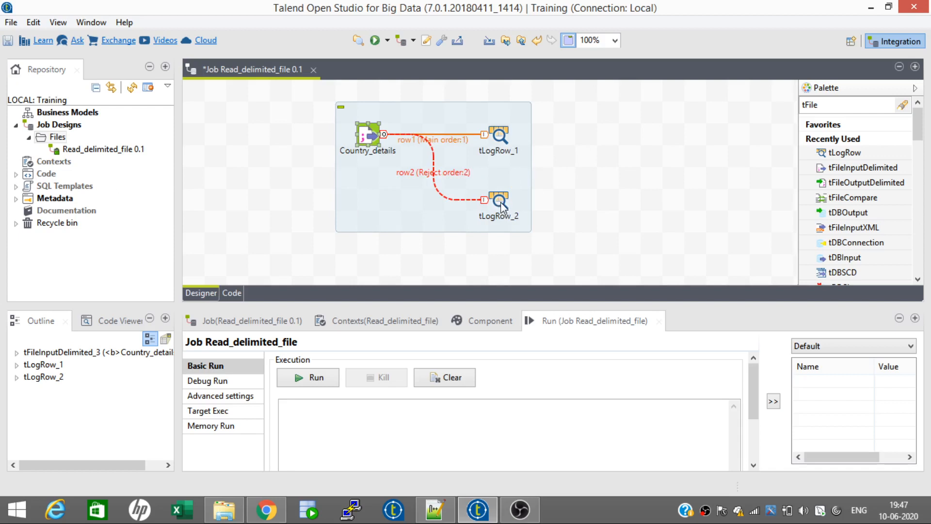
left_click(499, 204)
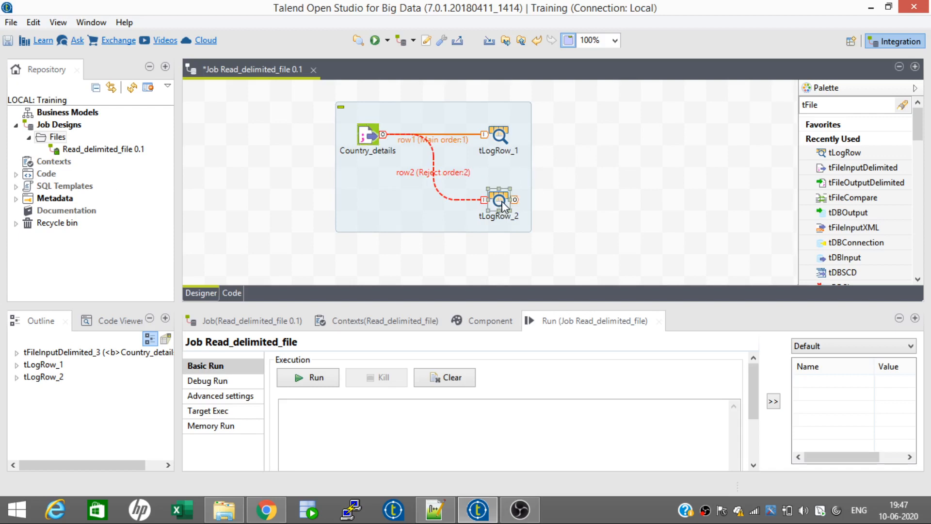
- Set tLogRow_2 to Table mode and run the job, reviewing its output in the enlarged console
left_click(488, 321)
left_click(304, 407)
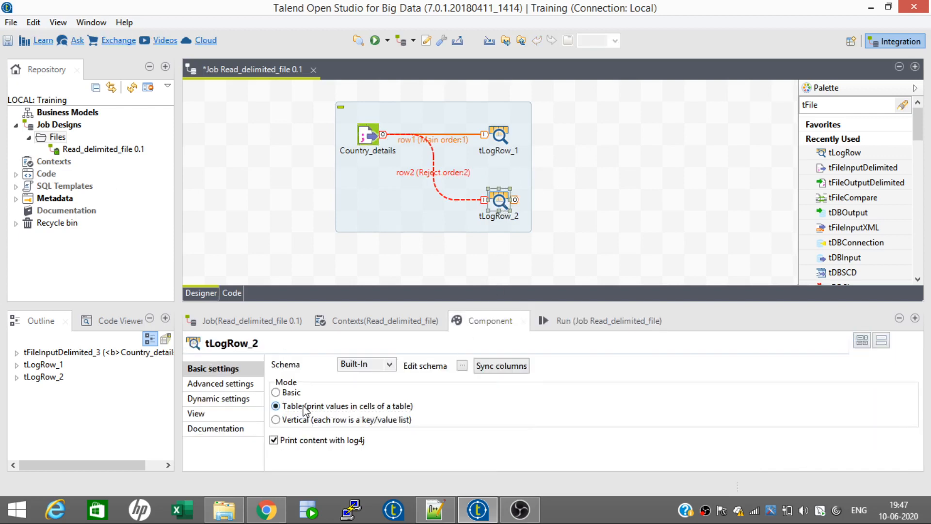
left_click(580, 326)
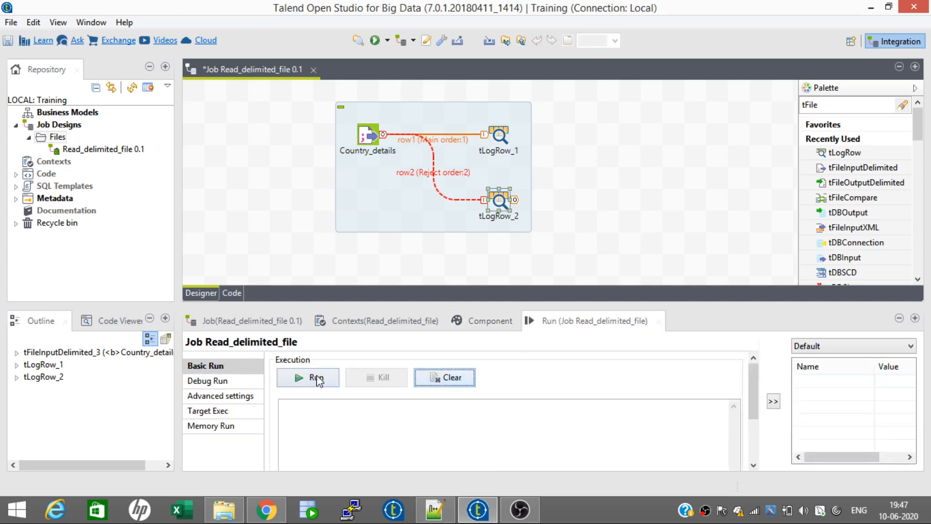
left_click(317, 378)
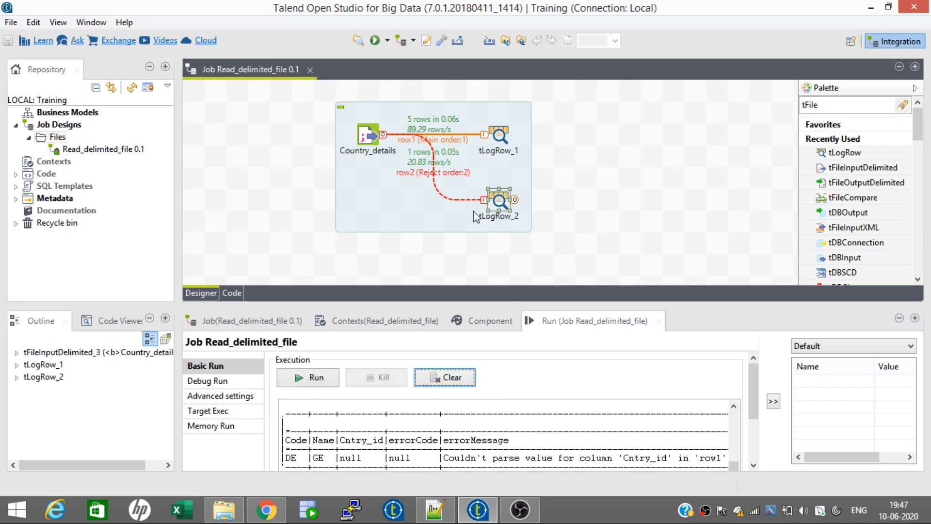
double_click(555, 322)
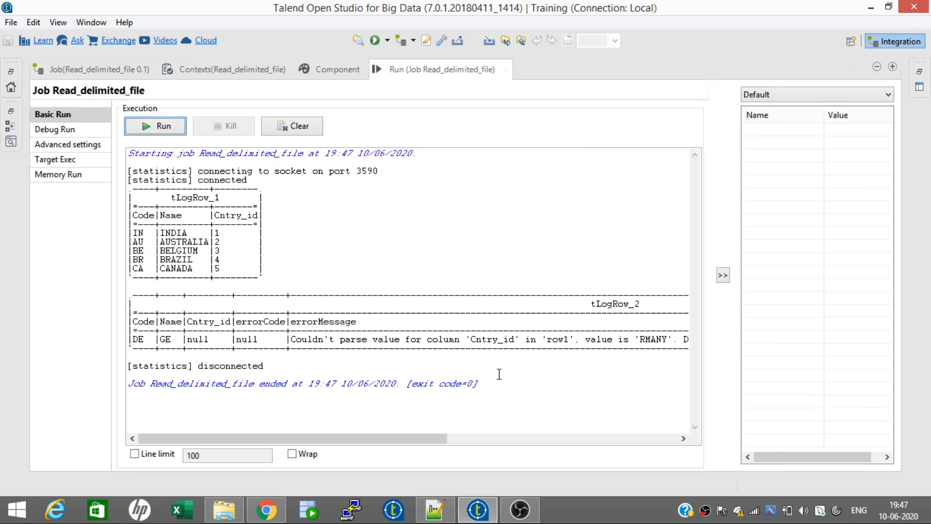
double_click(467, 75)
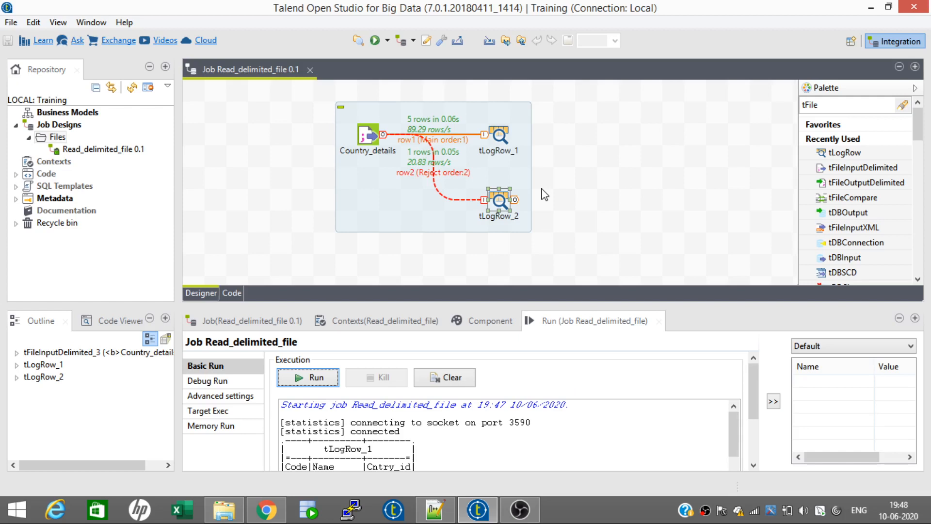
- Delete both tLogRow components from the job and clear the run console
left_click(497, 211)
key("Delete")
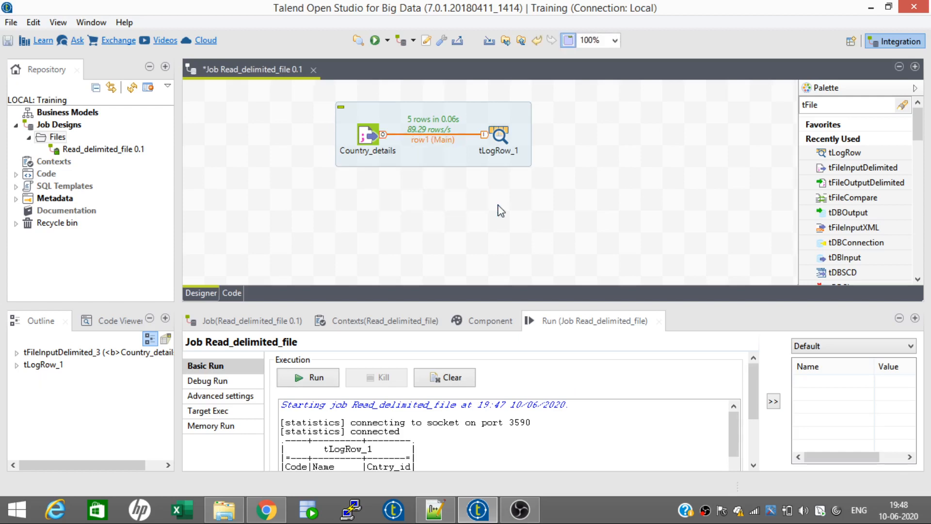
left_click(502, 156)
key("Delete")
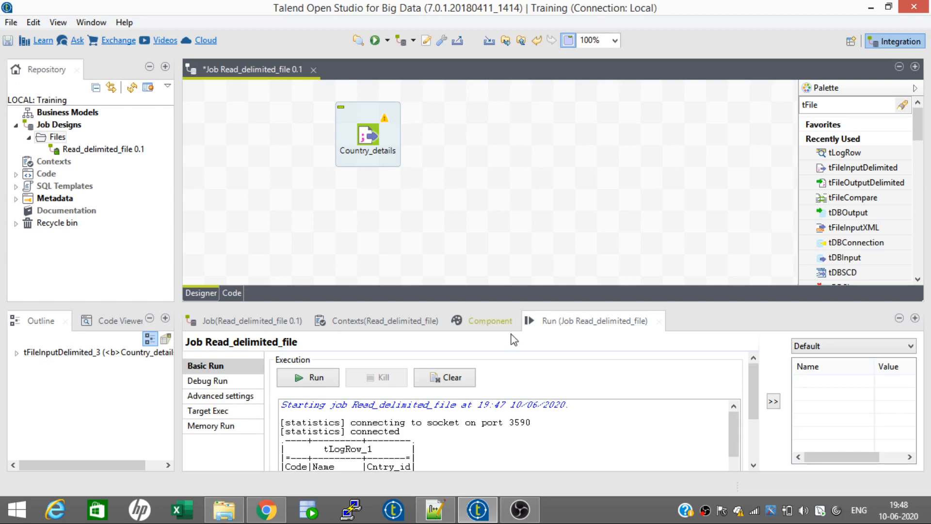
left_click(446, 377)
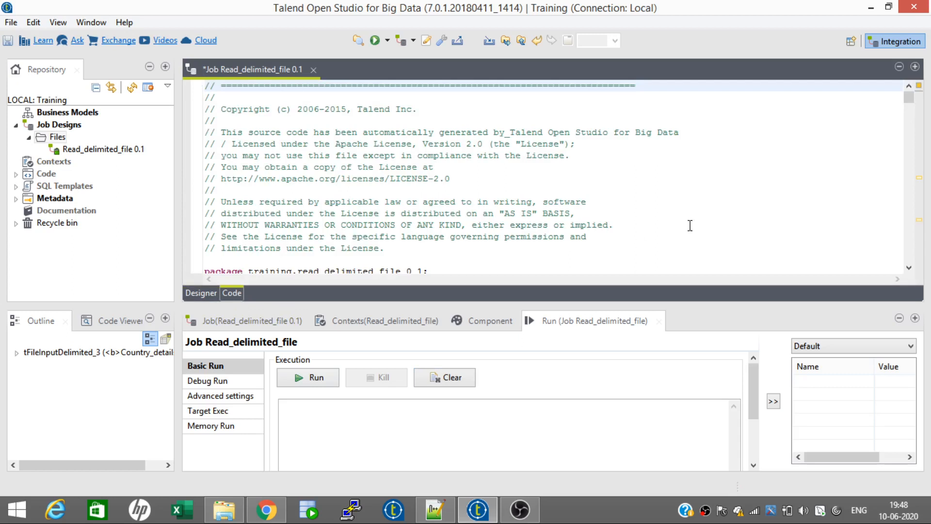
- Examine the flagged part of the job's generated Java code around tFileInputDelimited_3, and return to the job design
left_click(920, 184)
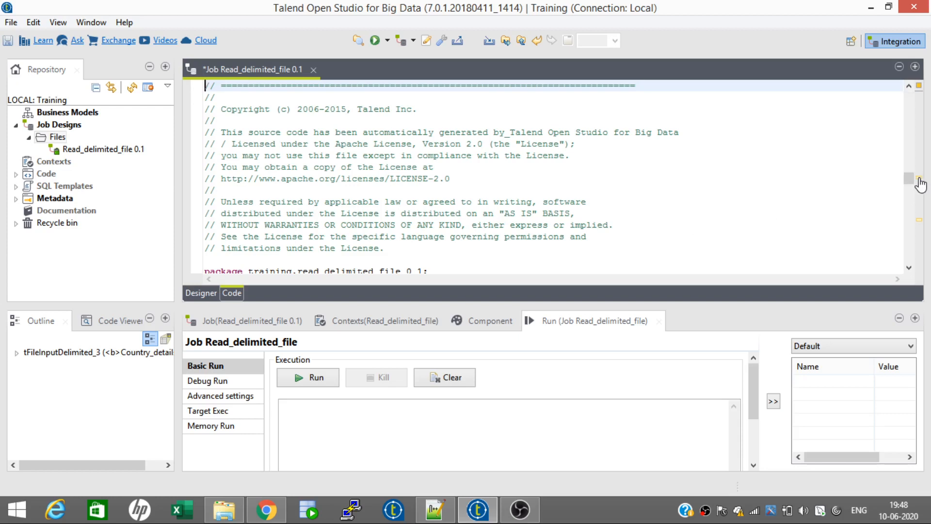
left_click(713, 201)
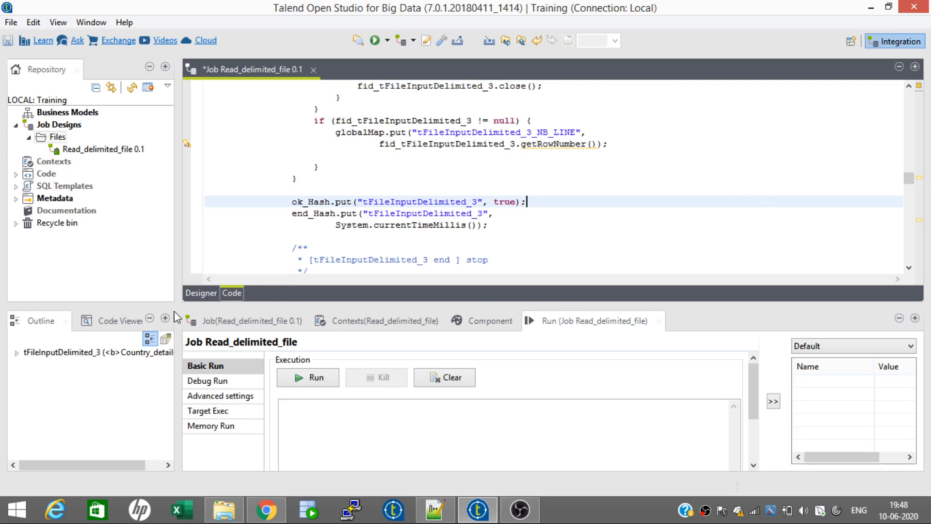
left_click(200, 294)
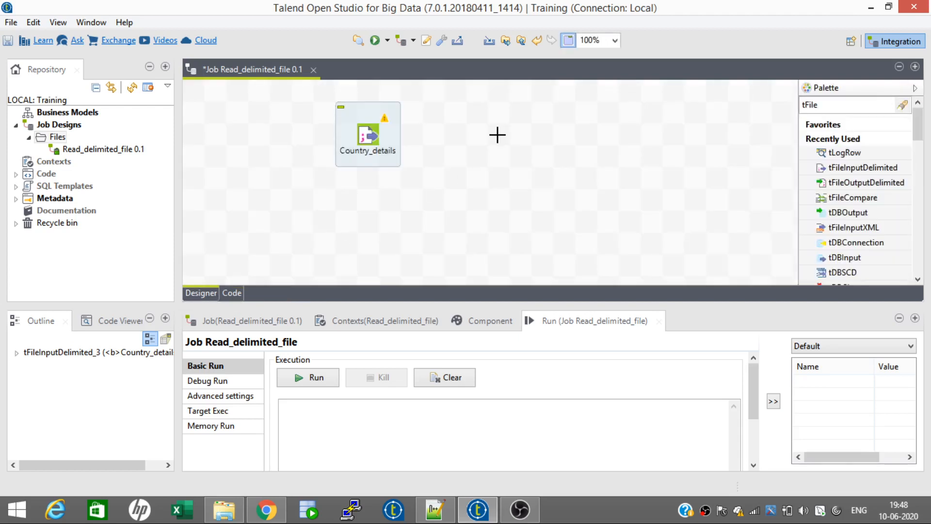
- Add a tFileOutputDelimited component beside Country_details and connect Country_details to it with a Main row
type("tfileo")
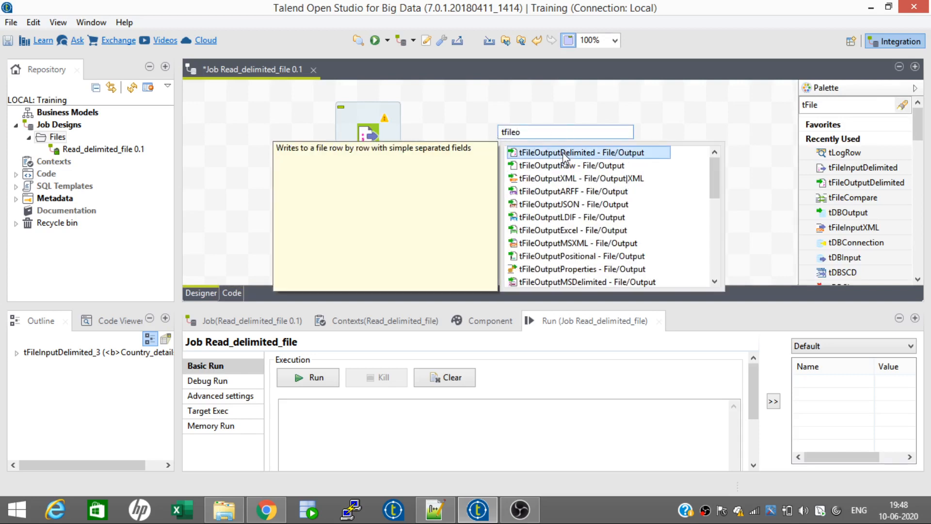
double_click(564, 153)
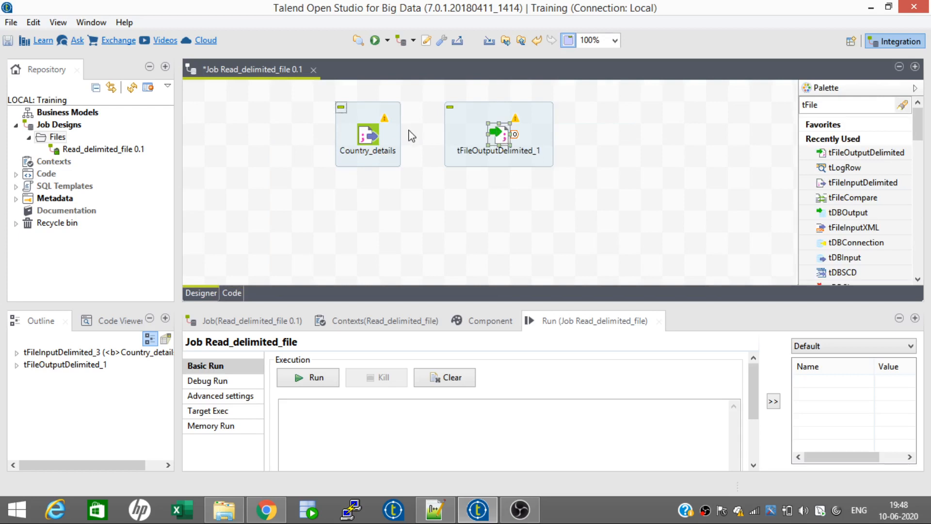
left_click(370, 139)
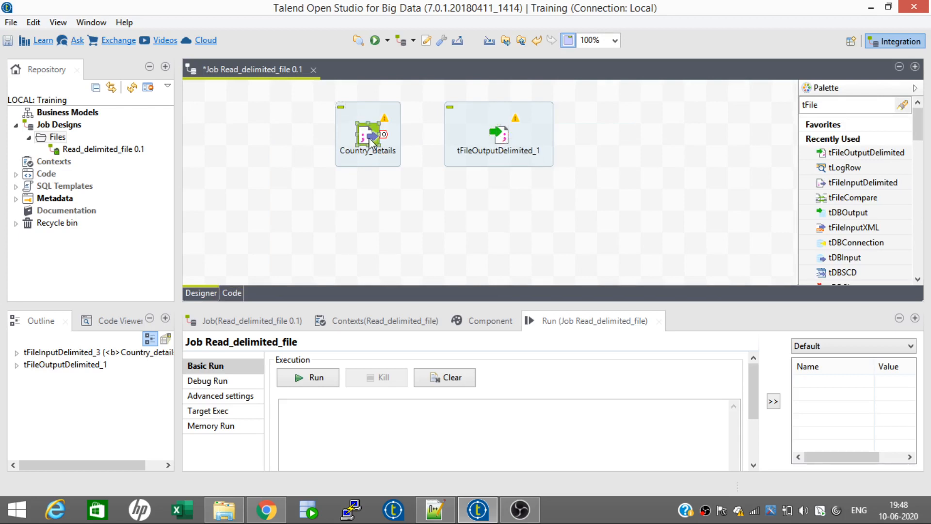
right_click(368, 138)
mouse_move(441, 147)
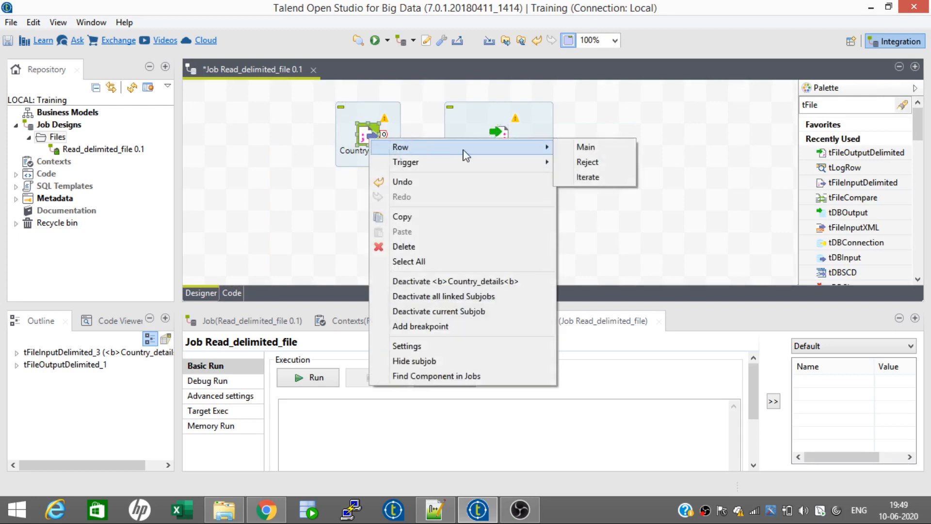
left_click(570, 146)
left_click(502, 136)
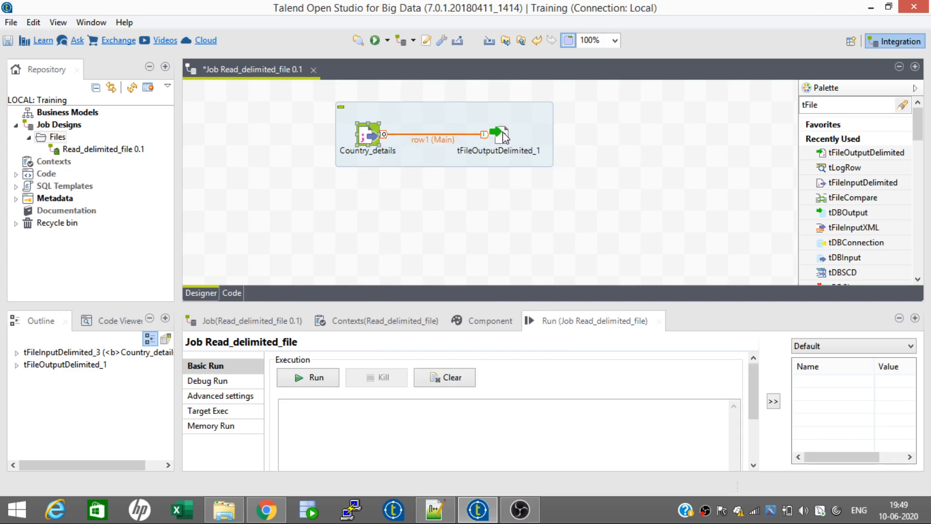
- Set the output file of tFileOutputDelimited_1 to country_out in the C:/Training folder
left_click(503, 137)
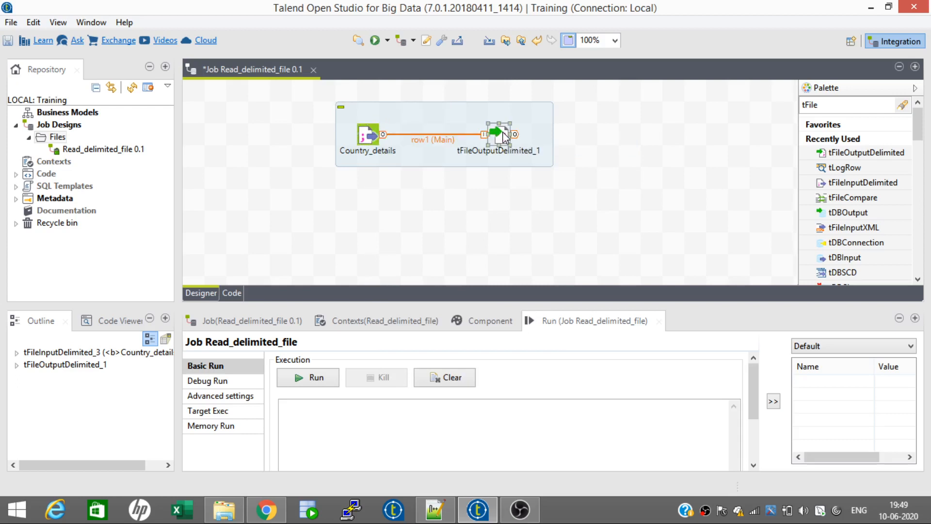
left_click(488, 322)
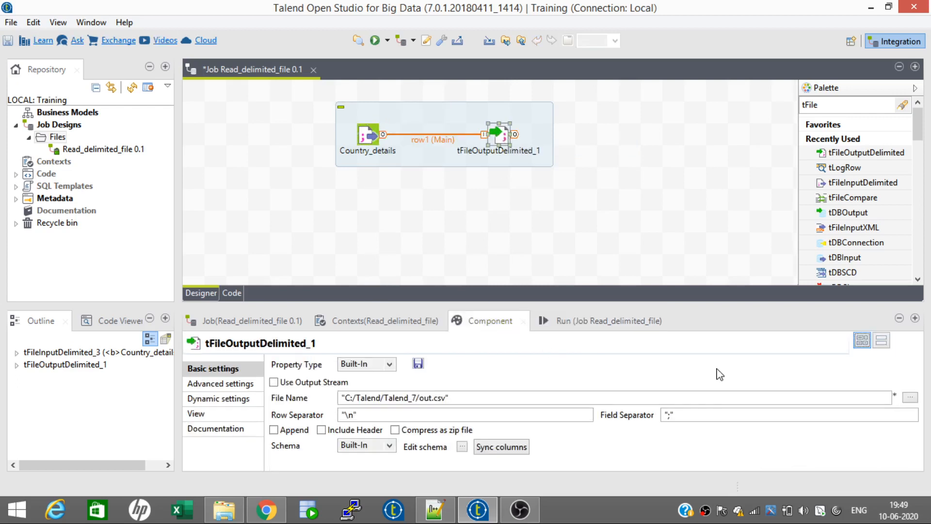
left_click(908, 398)
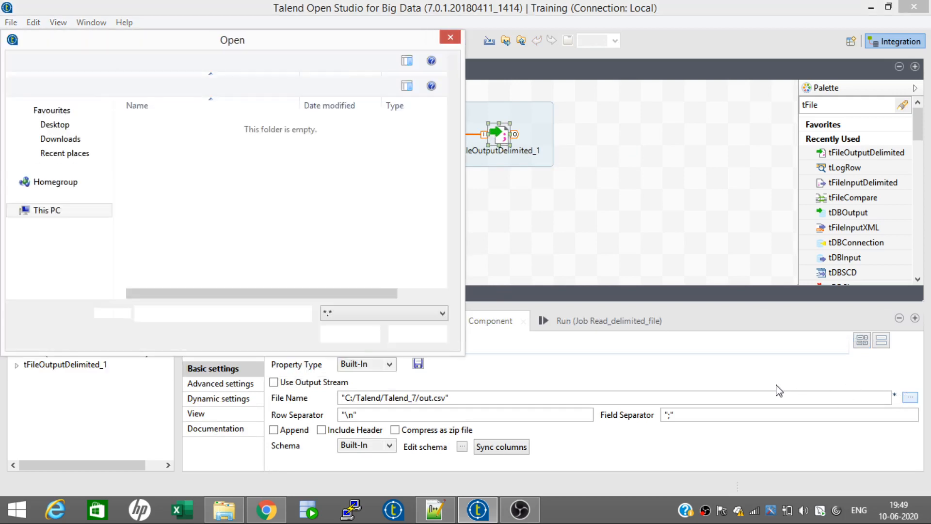
left_click(62, 274)
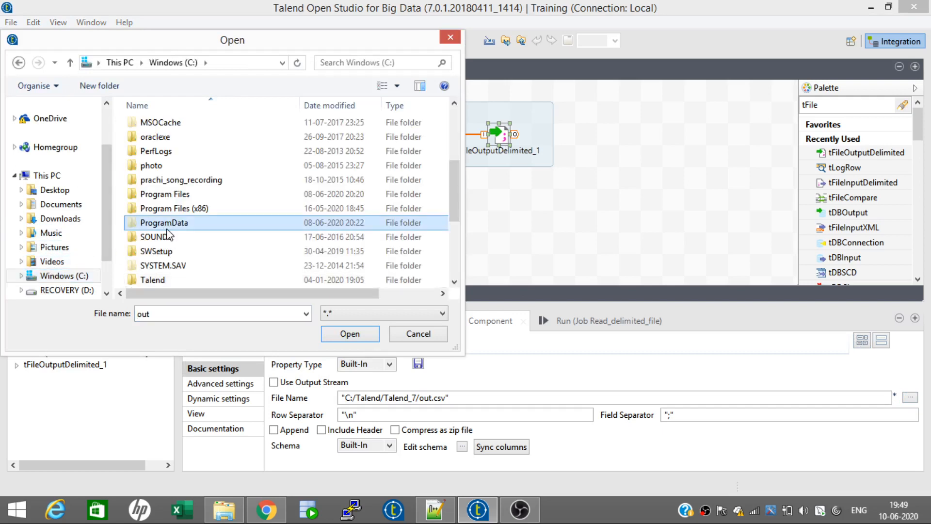
scroll(167, 235, "down", 3)
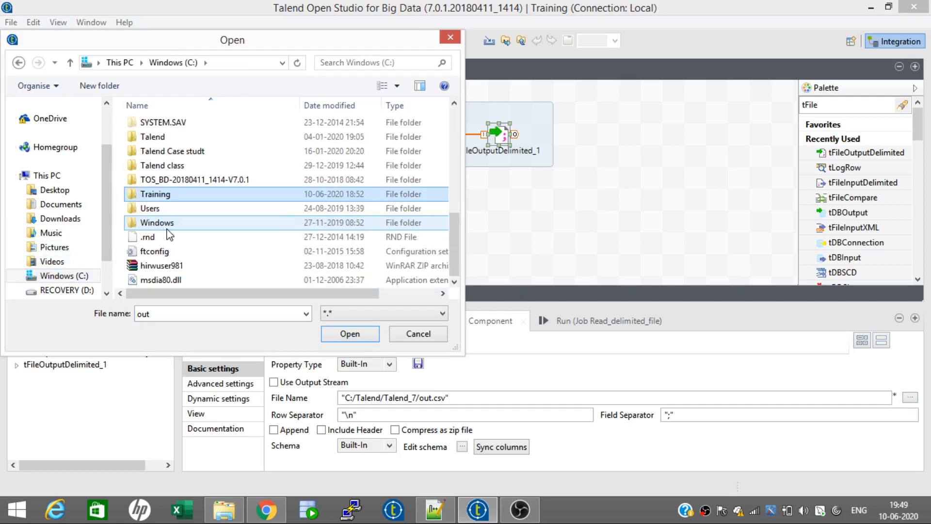
double_click(155, 193)
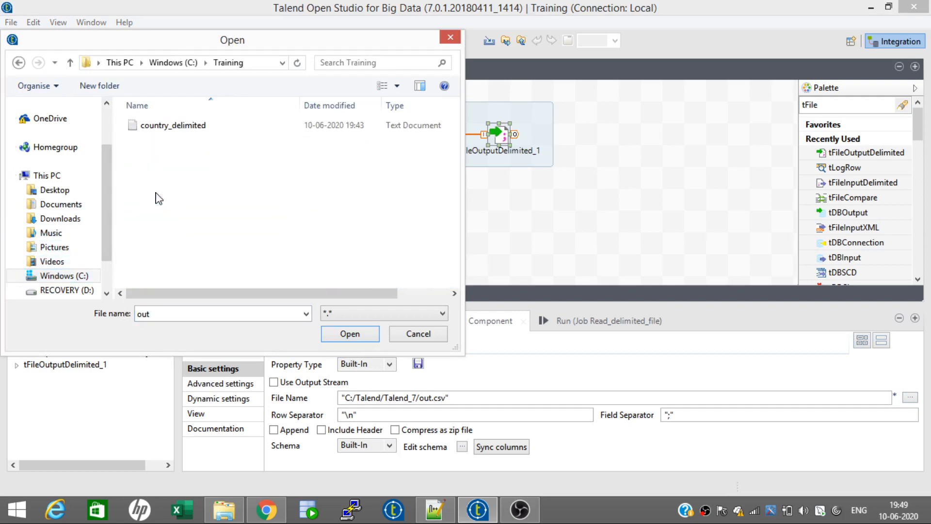
double_click(155, 315)
type("co")
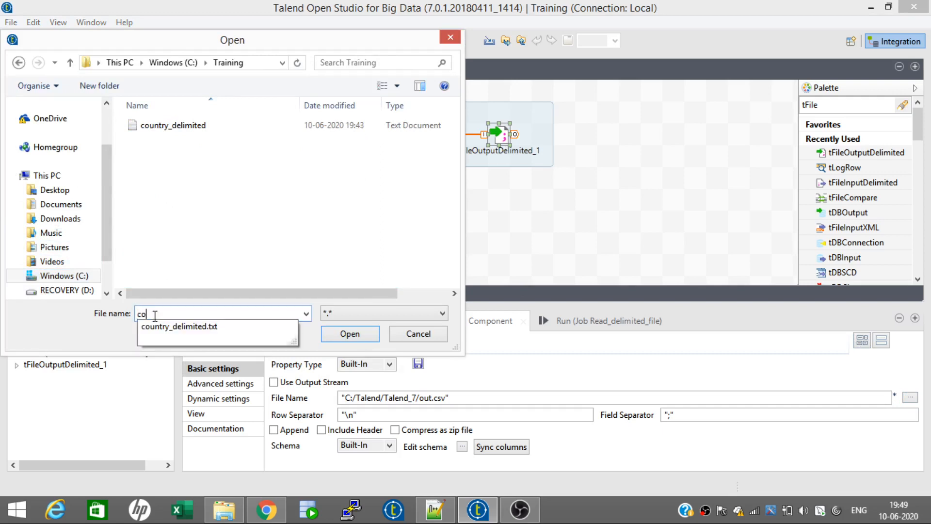
type("untry_out")
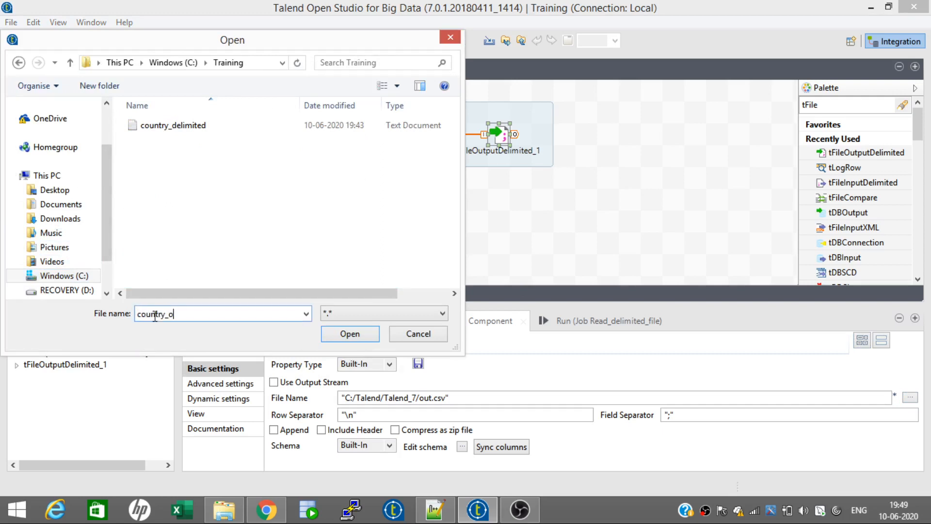
left_click(358, 335)
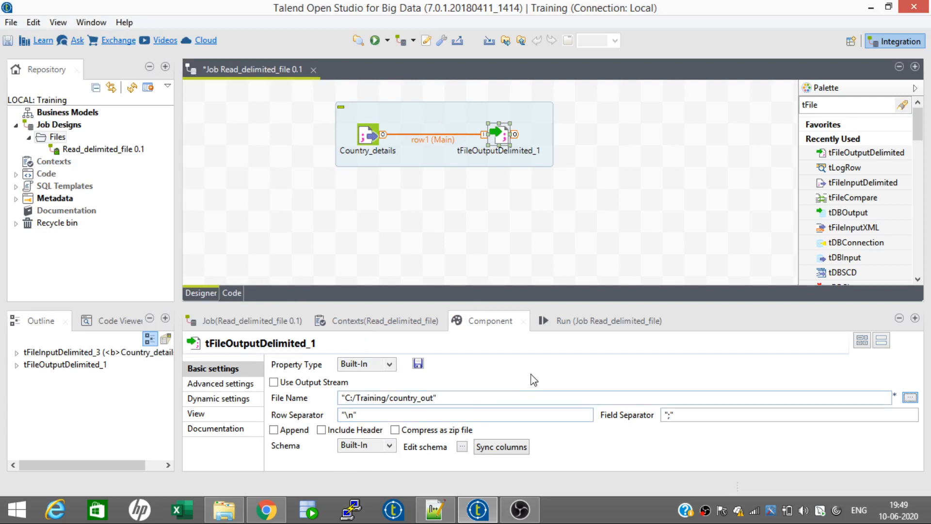
- Clear the console and run the job to write the country rows to country_out
left_click(591, 324)
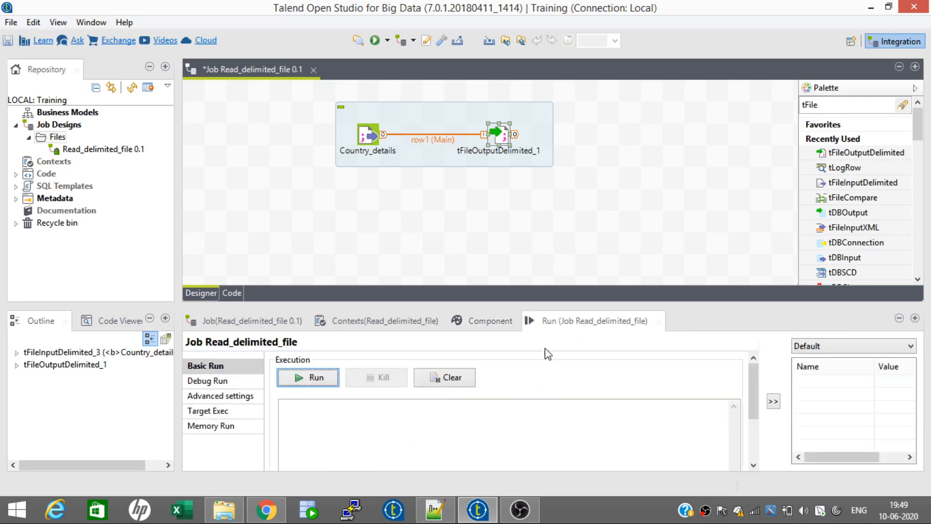
left_click(451, 377)
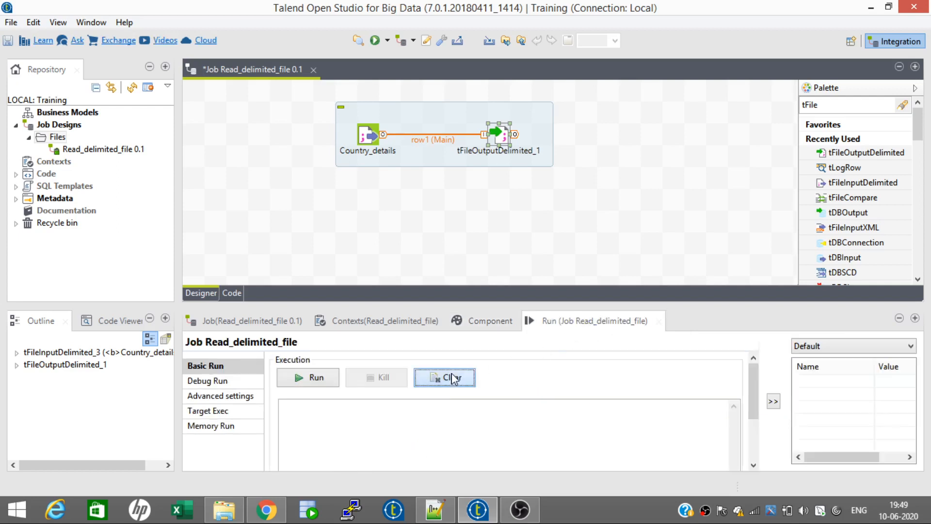
left_click(324, 382)
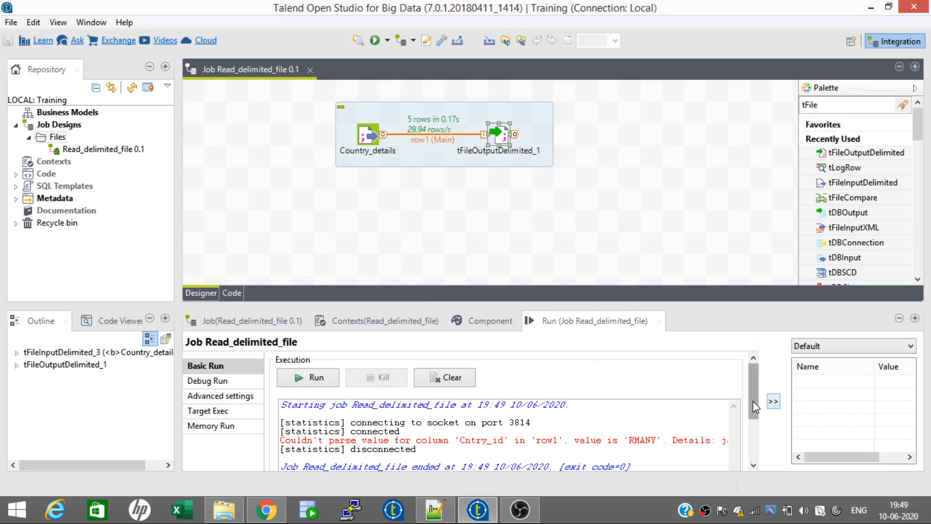
left_click_drag(752, 401, 753, 409)
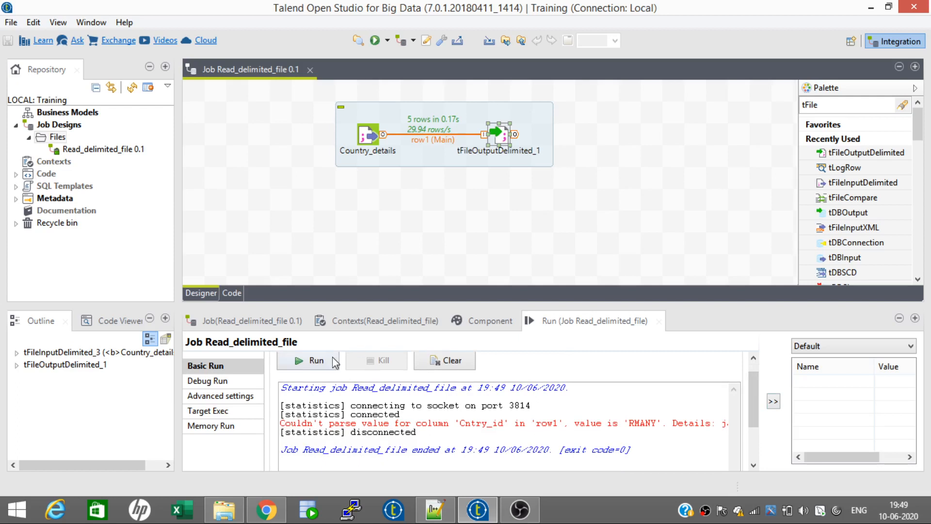
- Open country_out from C:\Training in Notepad++ to check the written rows, and switch back to Talend Open Studio
left_click(224, 509)
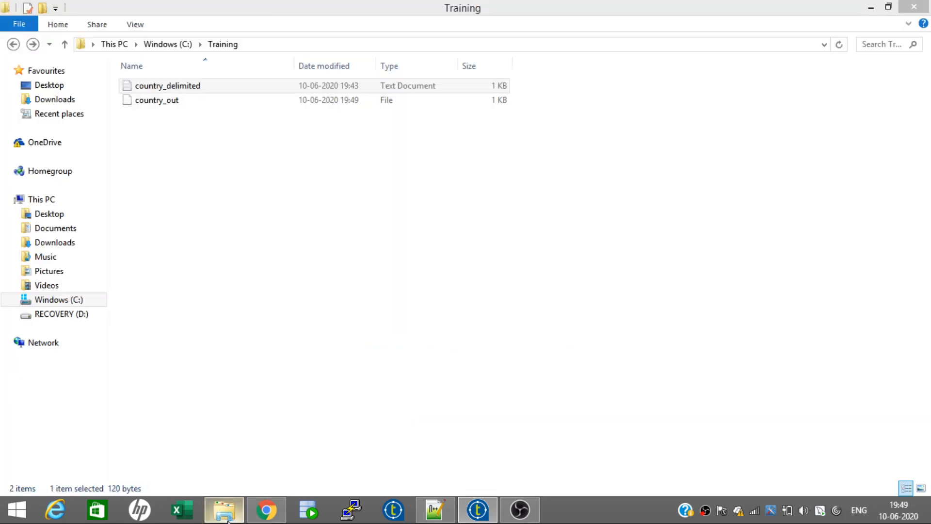
left_click(155, 100)
right_click(158, 100)
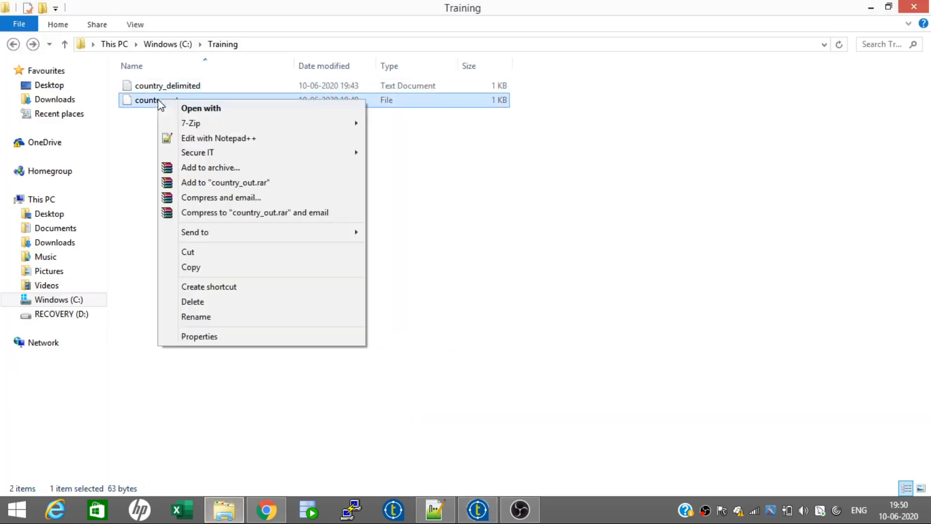
left_click(209, 138)
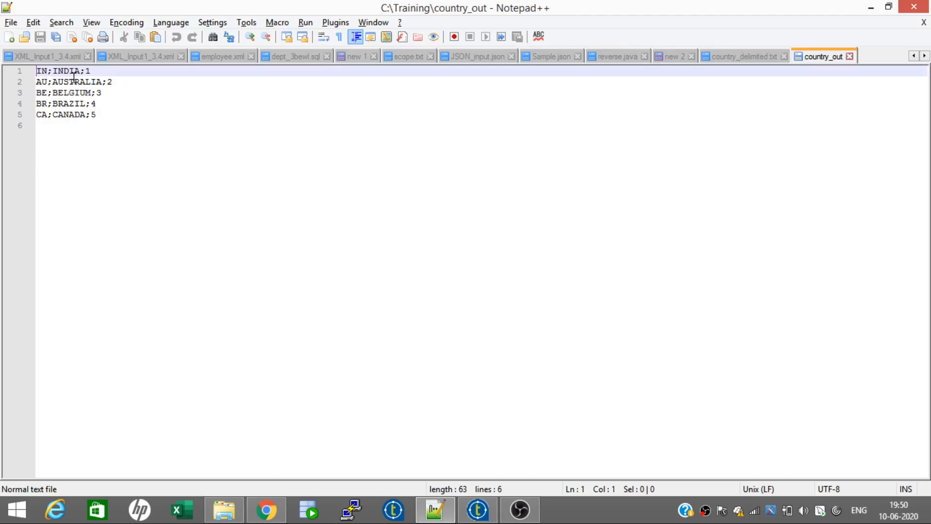
left_click(478, 514)
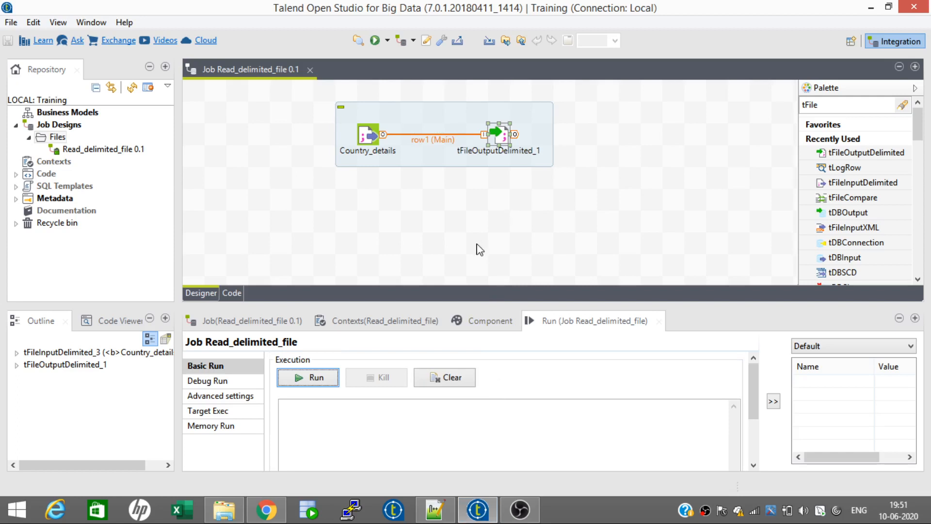
- Run the job again with country_out already in place and enlarge the console to read its output
left_click(308, 380)
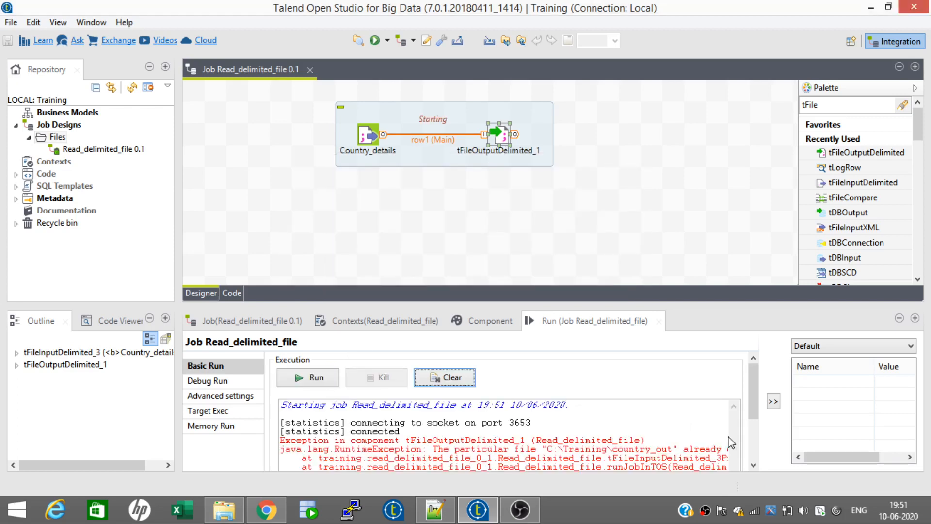
double_click(594, 322)
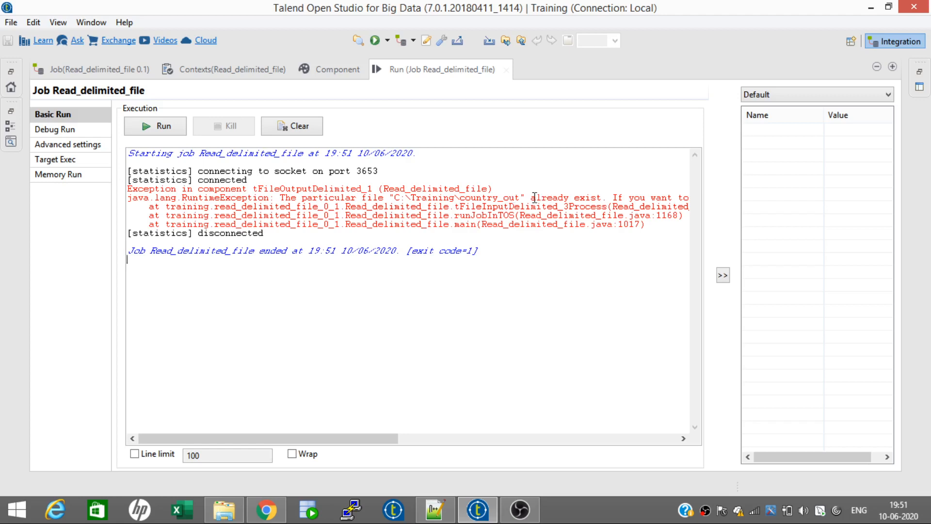
- Restore the workspace layout and turn off "Throw an error if the file already exist" for tFileOutputDelimited_1
double_click(461, 73)
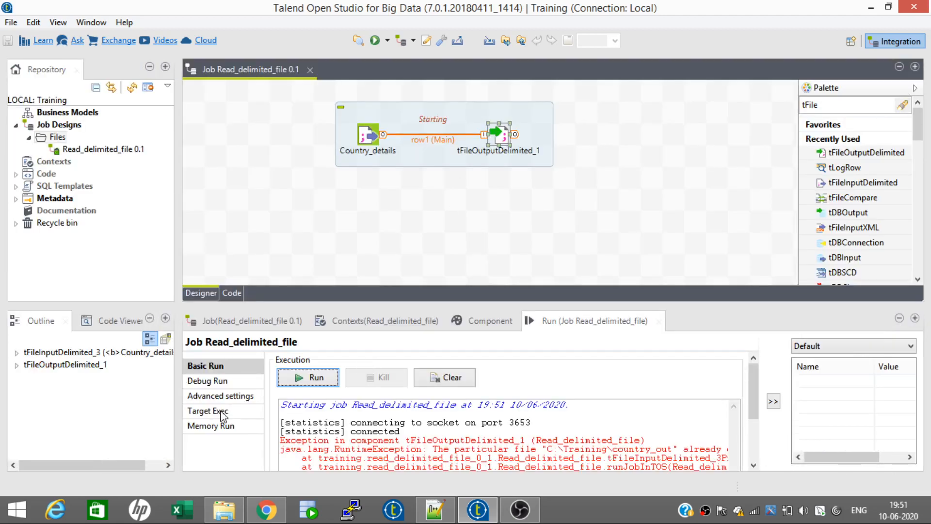
left_click(213, 397)
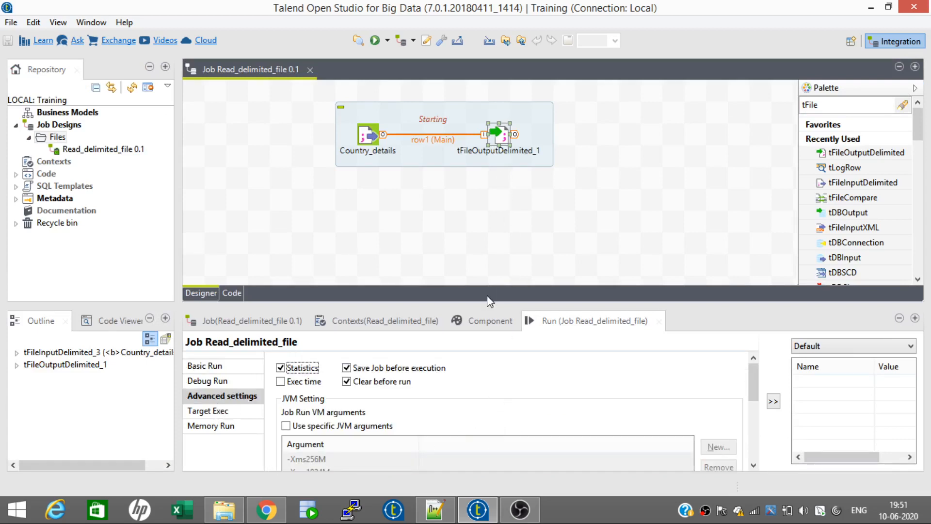
left_click(484, 321)
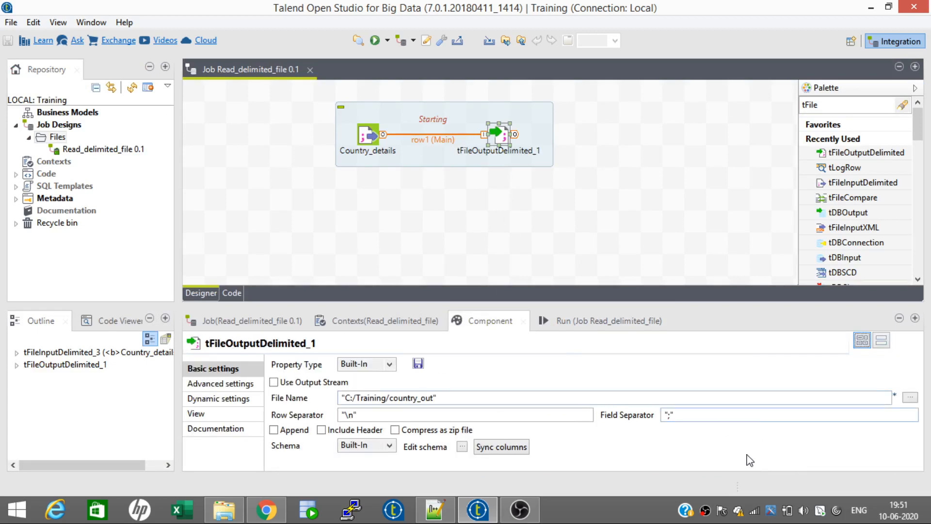
left_click(231, 388)
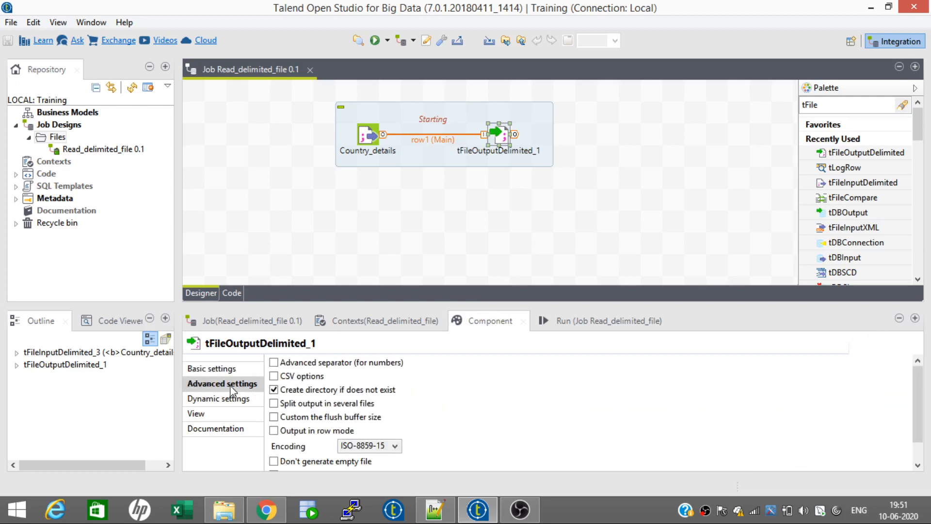
left_click(918, 464)
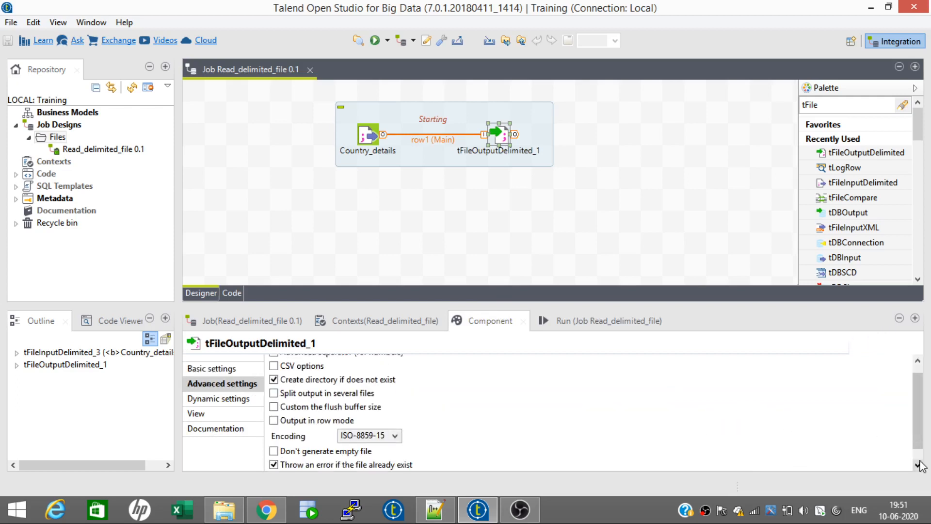
left_click(274, 465)
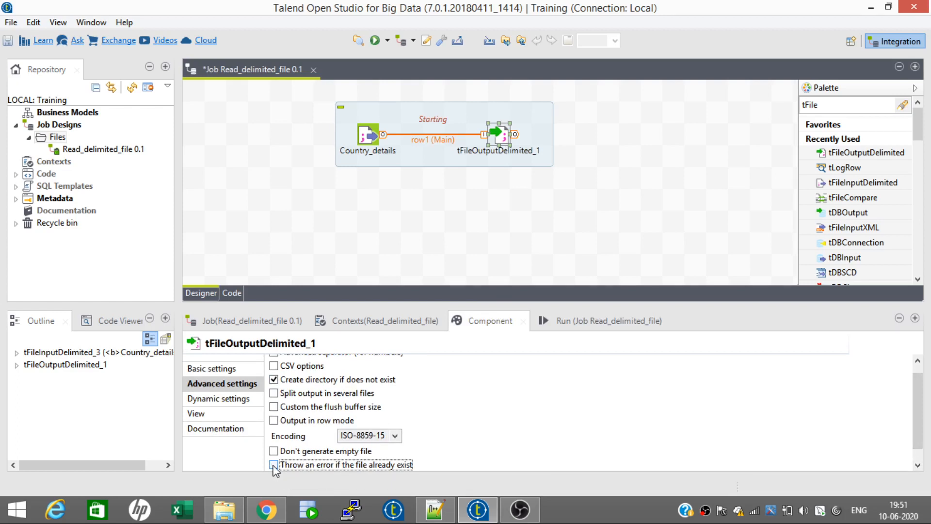
left_click(222, 370)
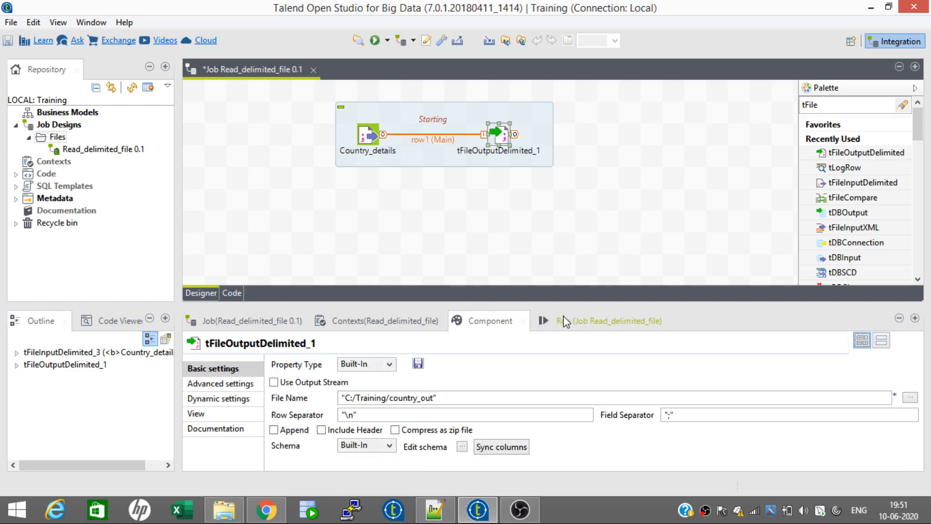
- Clear the console and run the job again to overwrite the existing country_out file
left_click(548, 321)
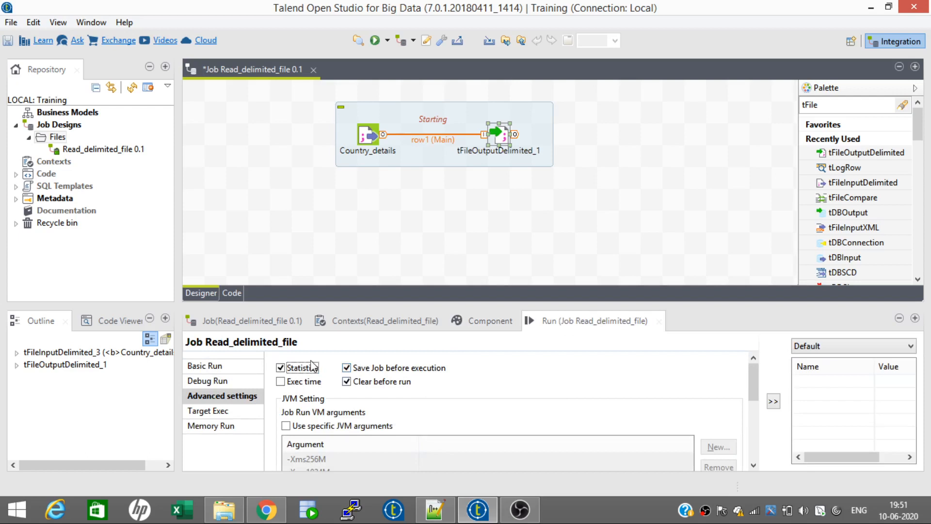
left_click(248, 368)
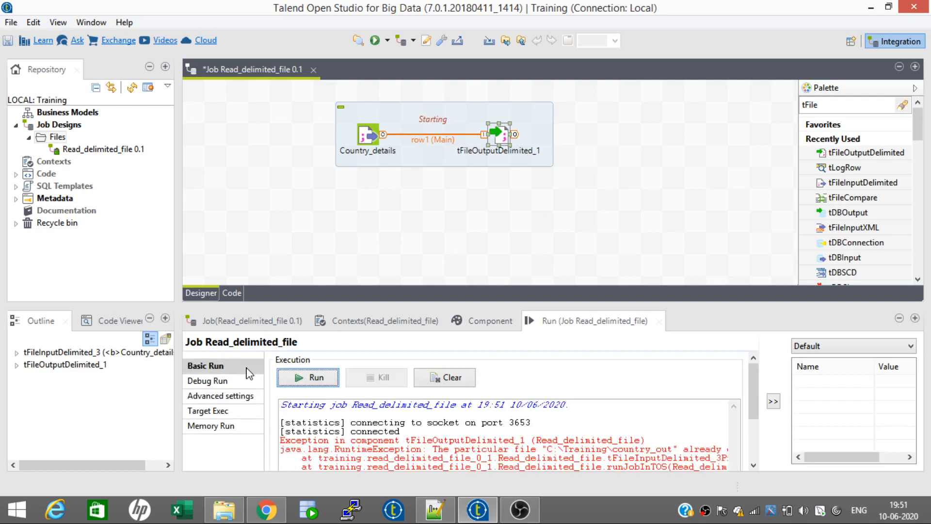
left_click(430, 384)
left_click(315, 379)
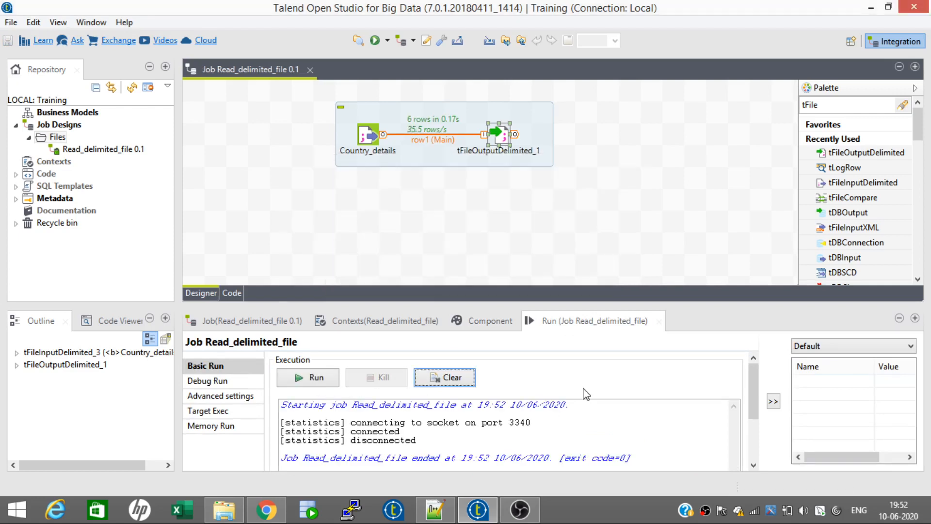
- Open country_out from C:\Training in Notepad++, check the rewritten rows, and switch back to Talend Open Studio
left_click(207, 518)
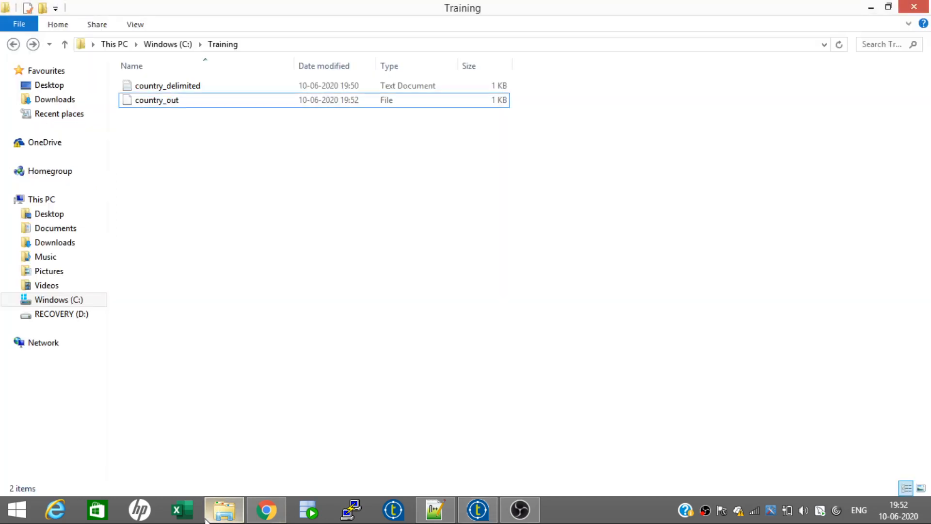
right_click(164, 103)
left_click(211, 144)
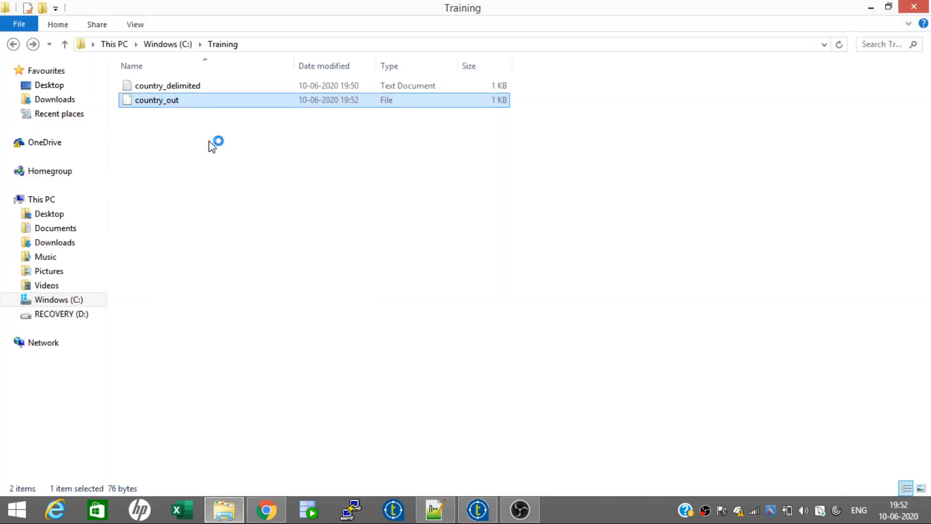
left_click(486, 312)
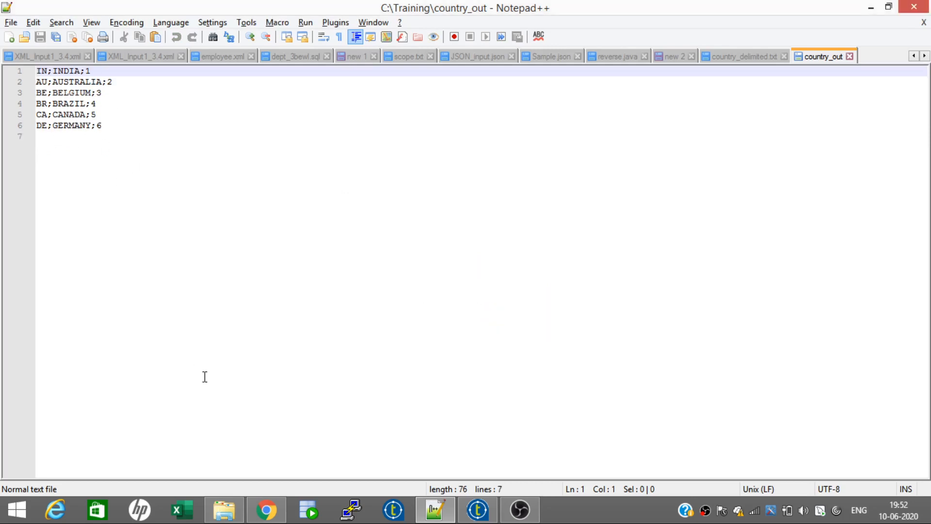
left_click(478, 510)
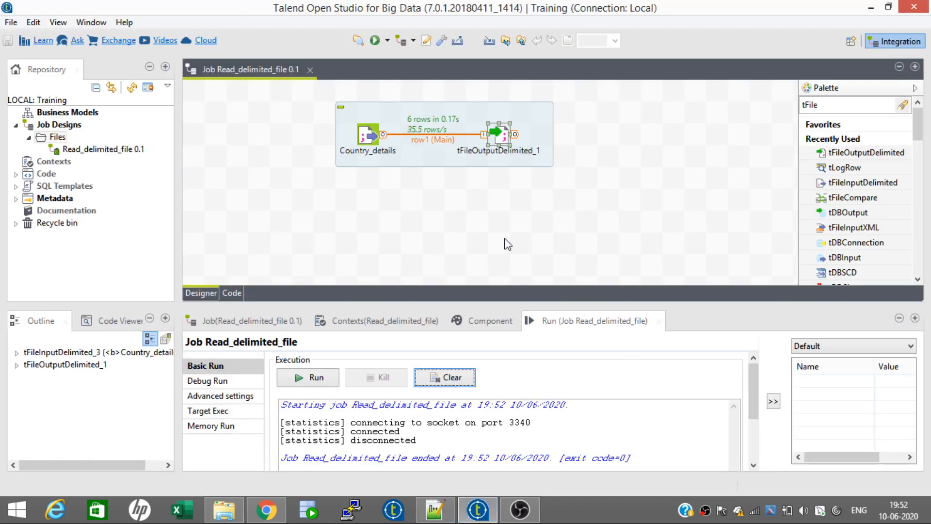
- Clear the console, set the encoding of tFileOutputDelimited_1 to UTF-8 and enable its advanced separator for numbers
left_click(463, 379)
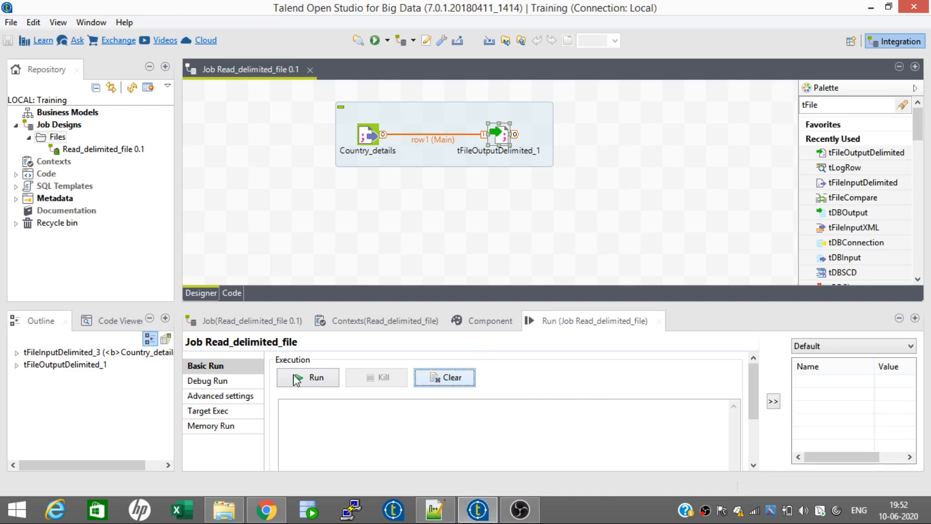
left_click(218, 381)
left_click(211, 396)
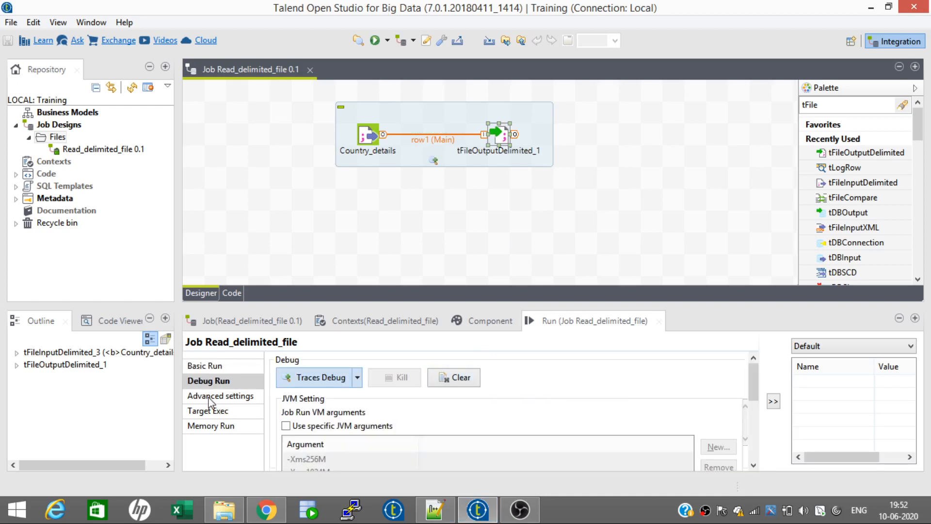
left_click(485, 321)
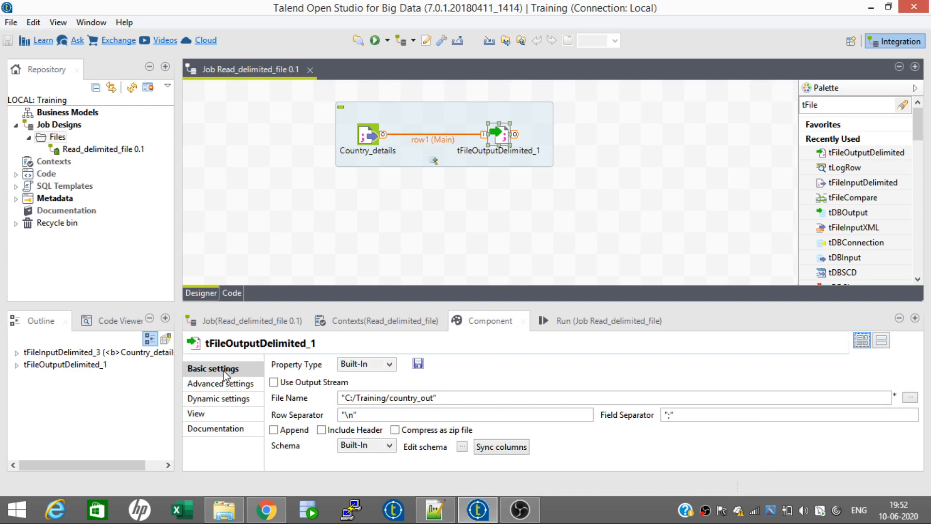
left_click(219, 384)
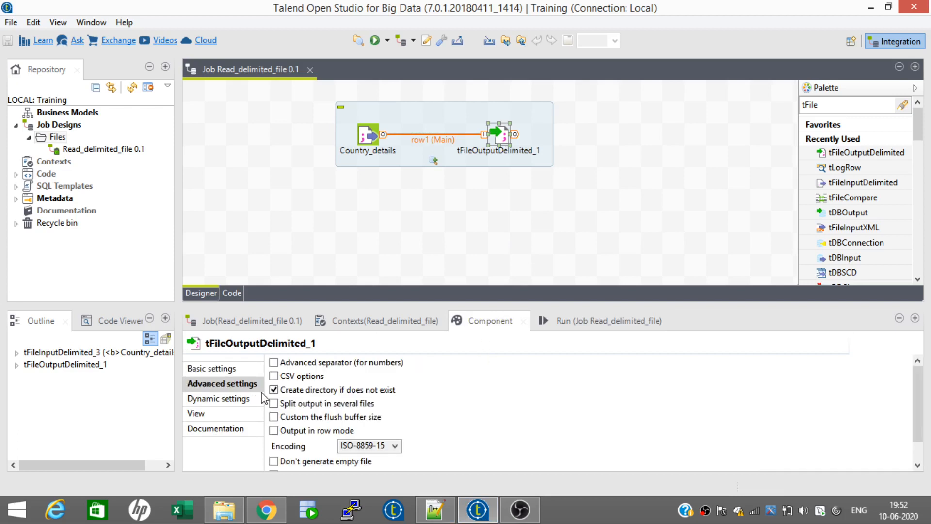
left_click(395, 446)
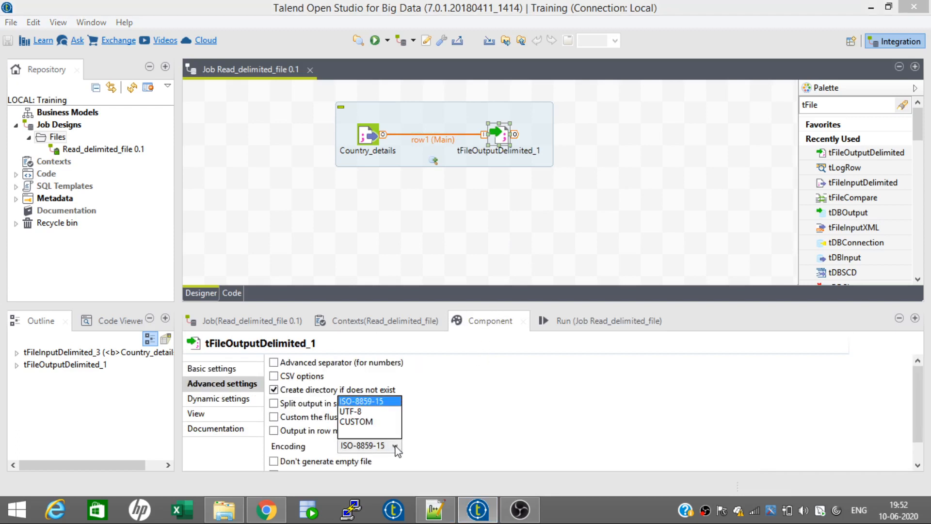
left_click(361, 412)
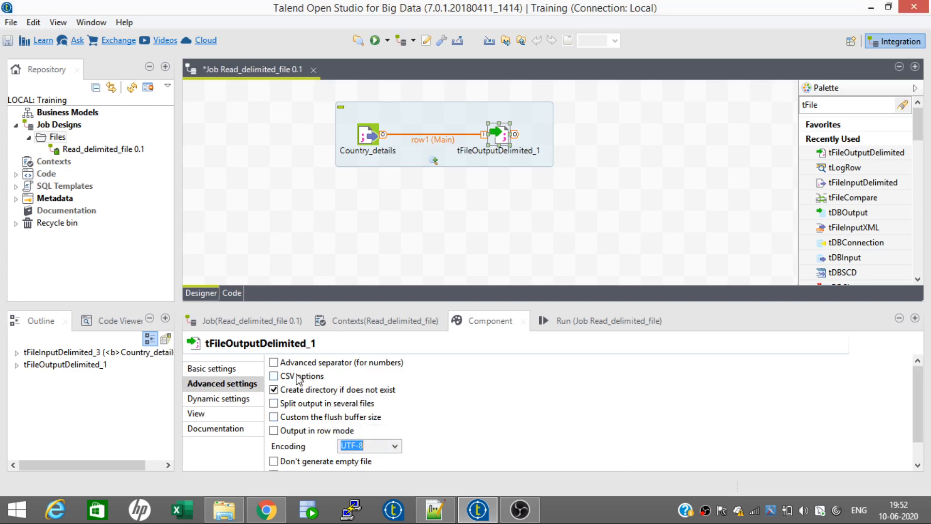
left_click(274, 363)
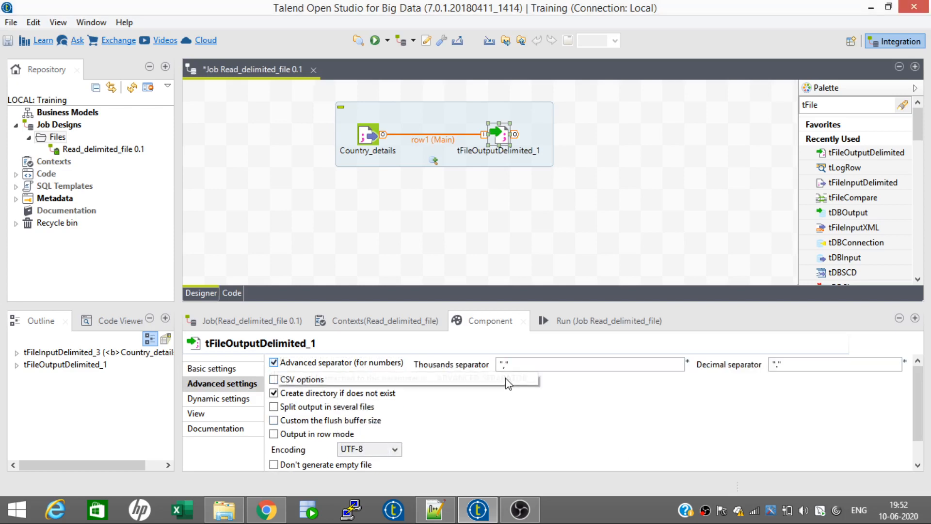
- Switch to Notepad++, change the number in country_out's GERMANY row to 600000, save the file, and return to Talend Open Studio
left_click(446, 510)
left_click(107, 124)
type("0000")
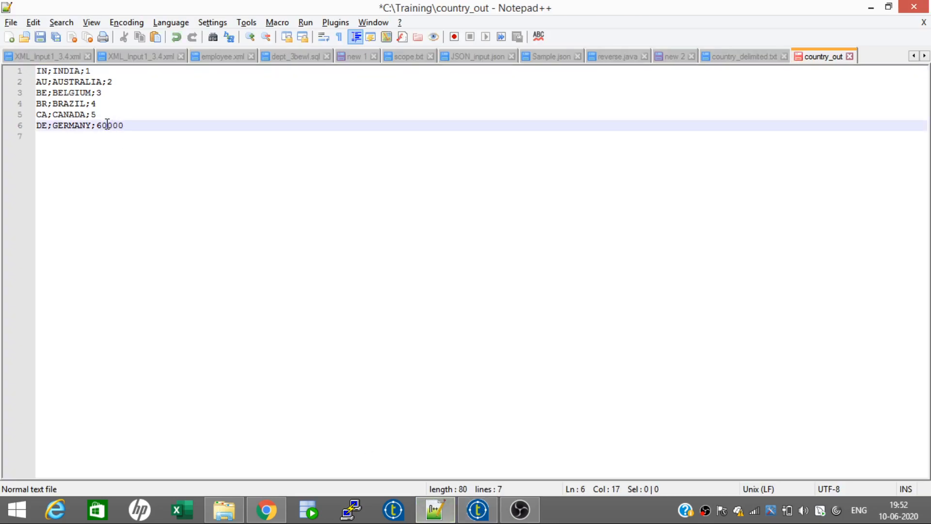
key("ctrl+s")
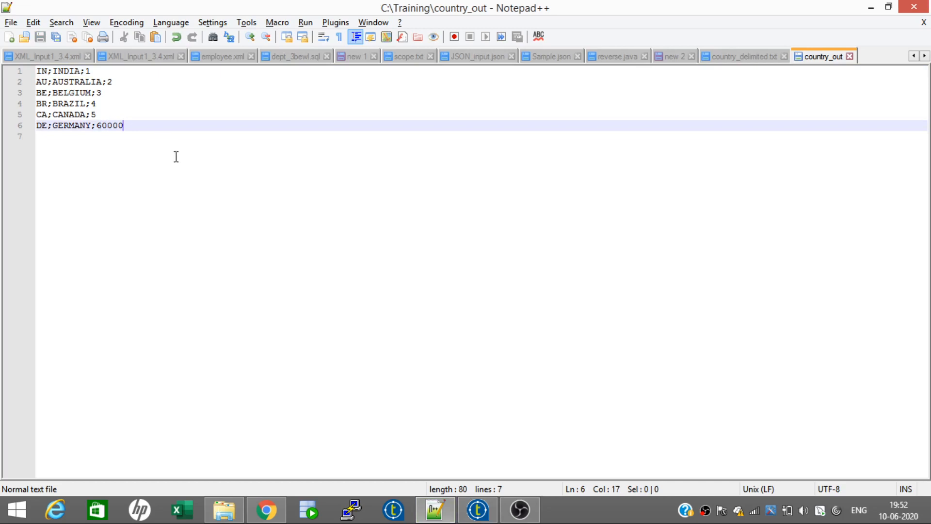
type("0")
key("ctrl+s")
left_click(479, 513)
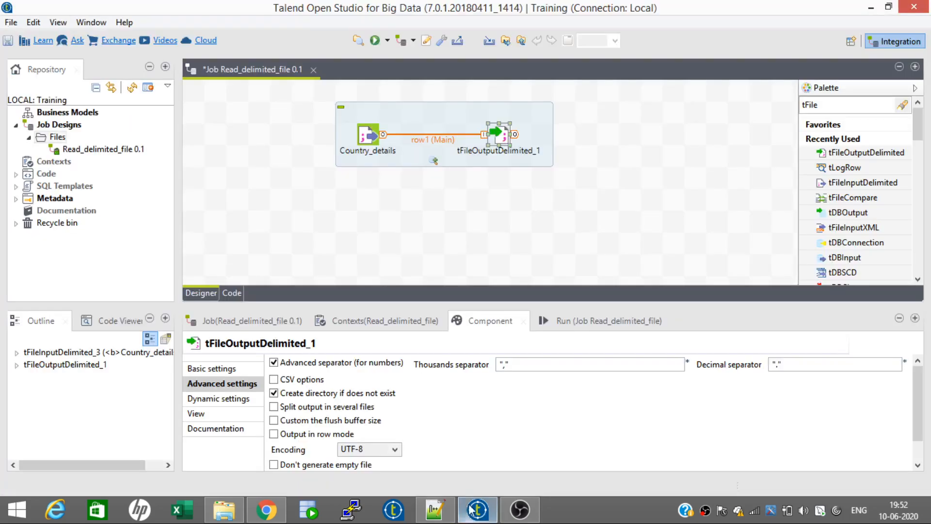
- Enable splitting the output of tFileOutputDelimited_1 in several files, with 2 rows in each output file
left_click(275, 406)
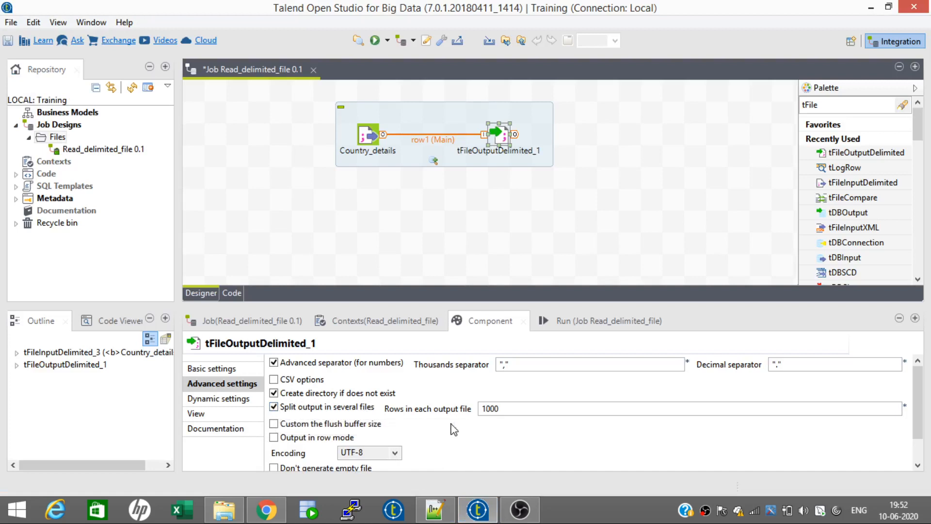
left_click(504, 407)
key("BackSpace")
key("BackSpace")
key("BackSpace")
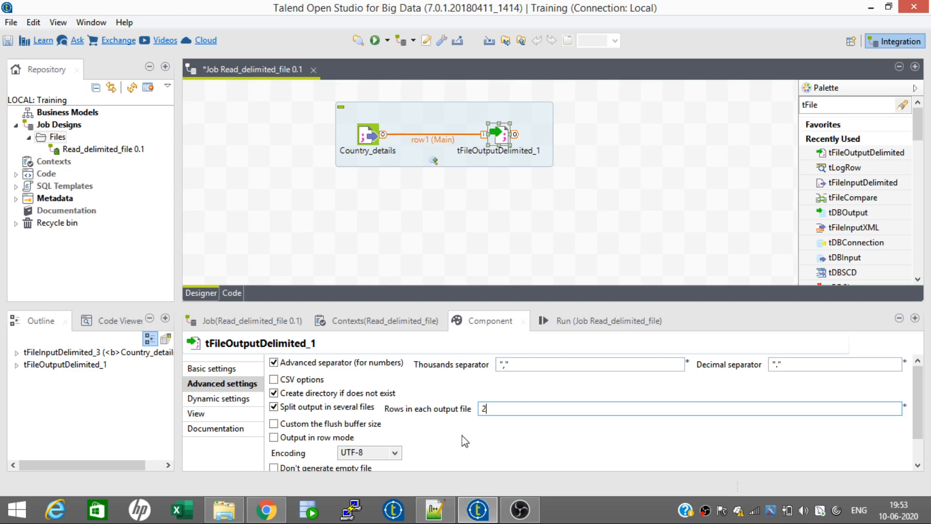
left_click(920, 453)
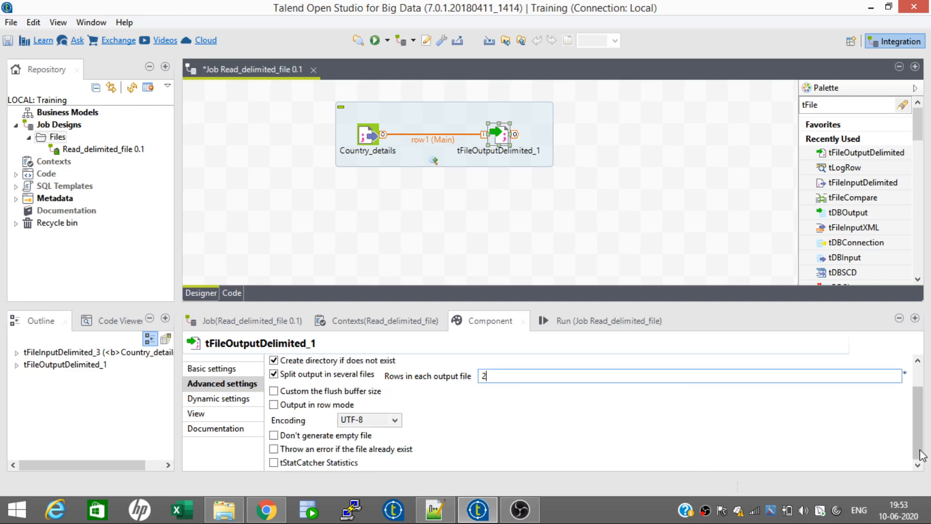
left_click_drag(920, 454, 922, 421)
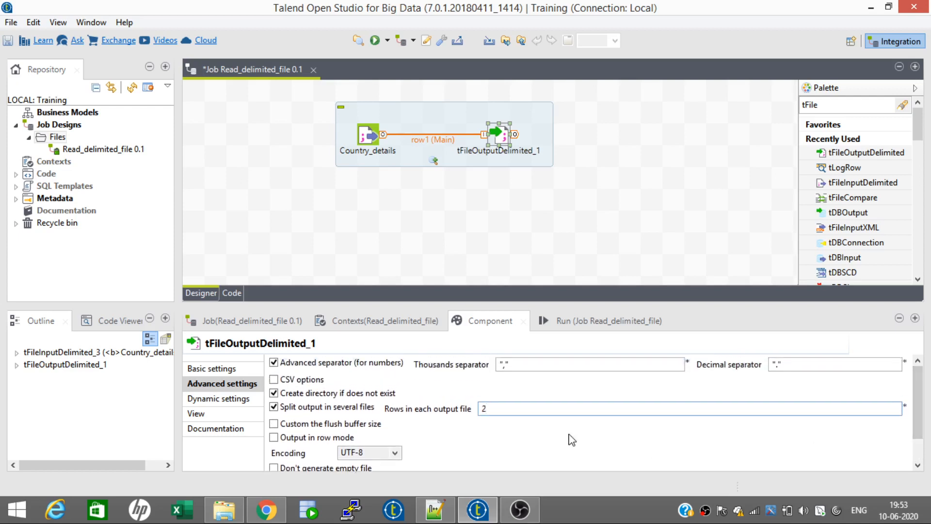
- Clear the console and run the job to write the country rows into split output files
left_click(577, 327)
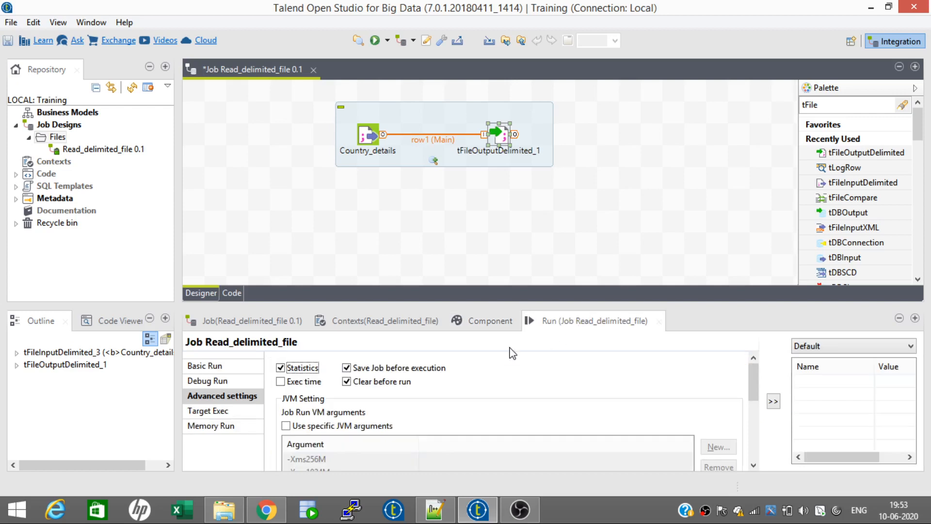
left_click(206, 368)
left_click(440, 381)
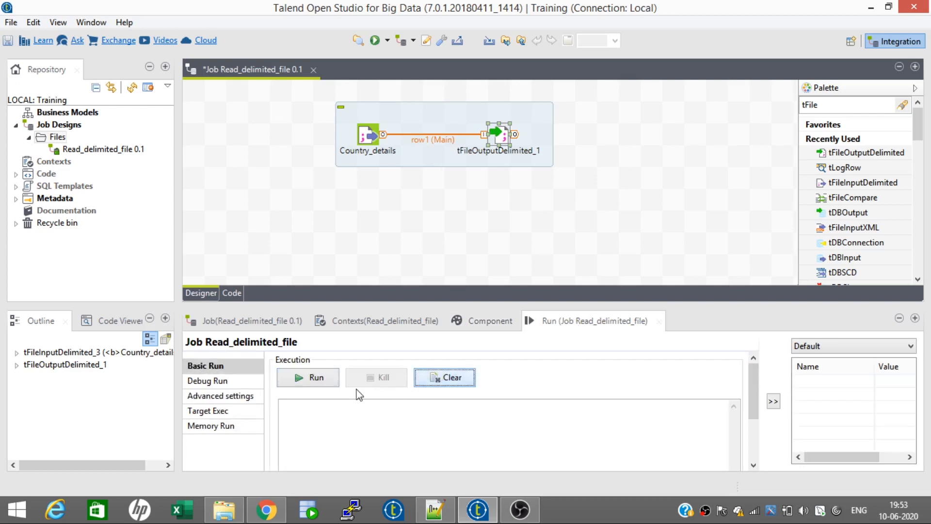
left_click(318, 383)
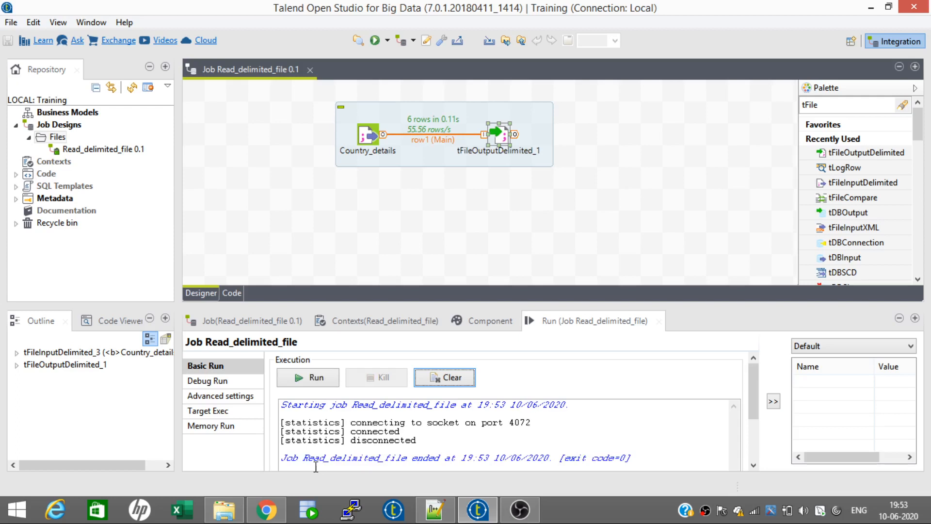
- Open country_out0 from C:\Training in Notepad++ to check its rows, and close the file
left_click(224, 509)
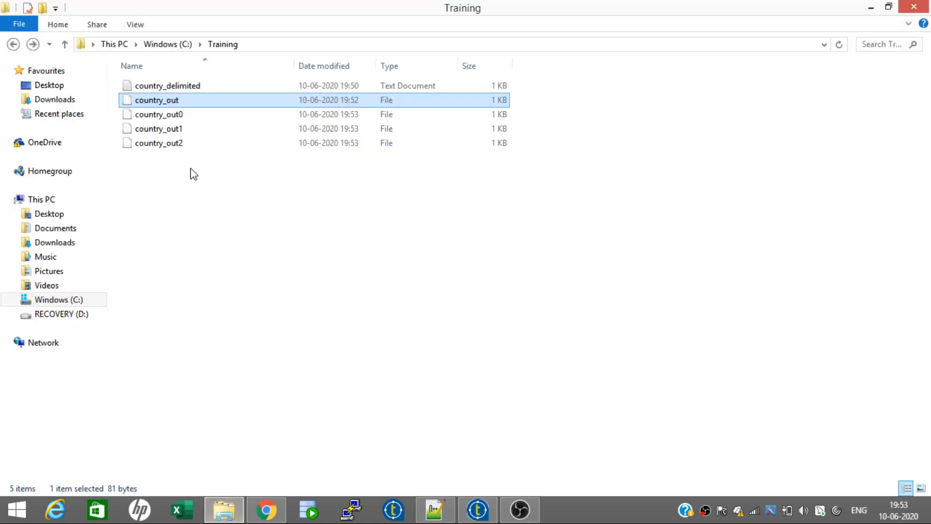
right_click(176, 120)
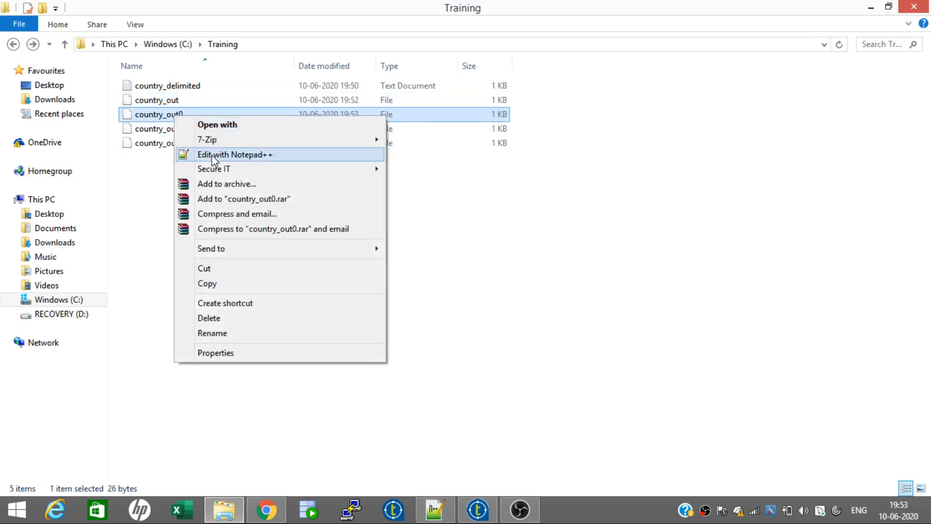
left_click(212, 155)
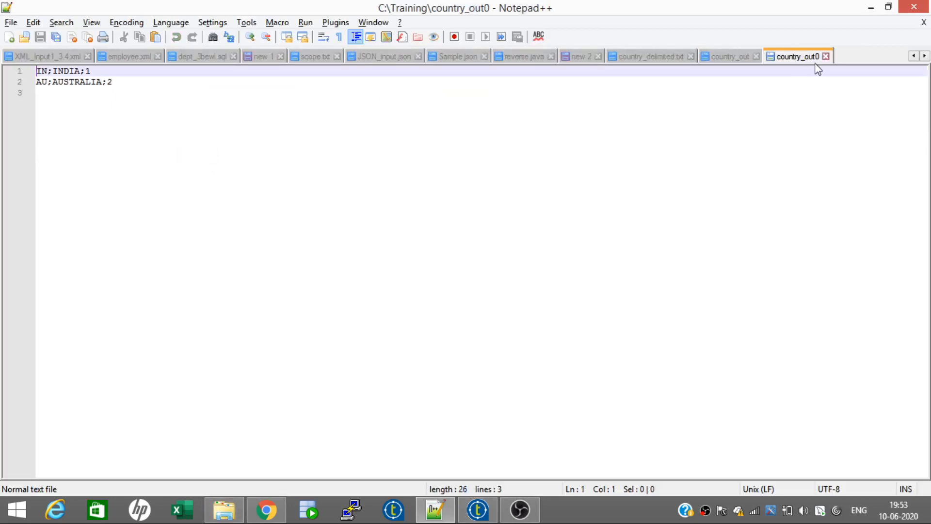
left_click(826, 57)
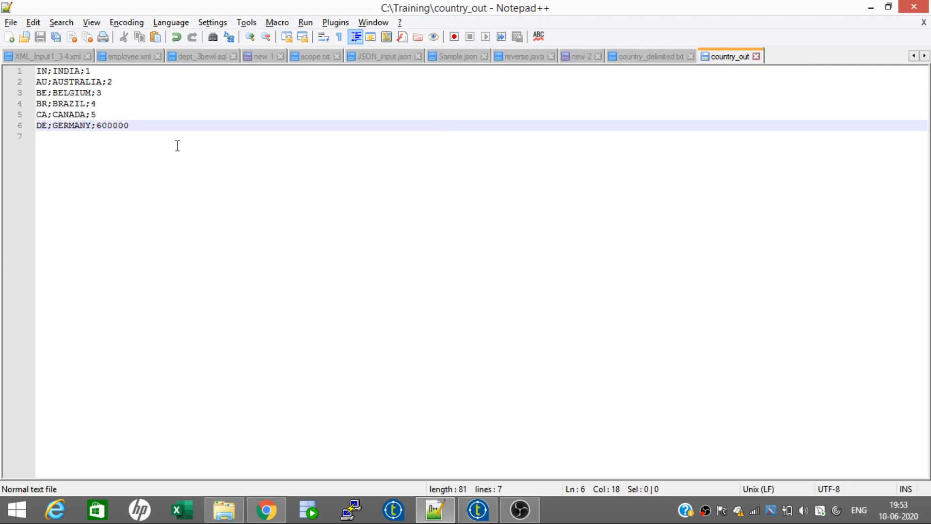
- Open country_out2 from C:\Training in Notepad++ to check its rows
left_click(224, 509)
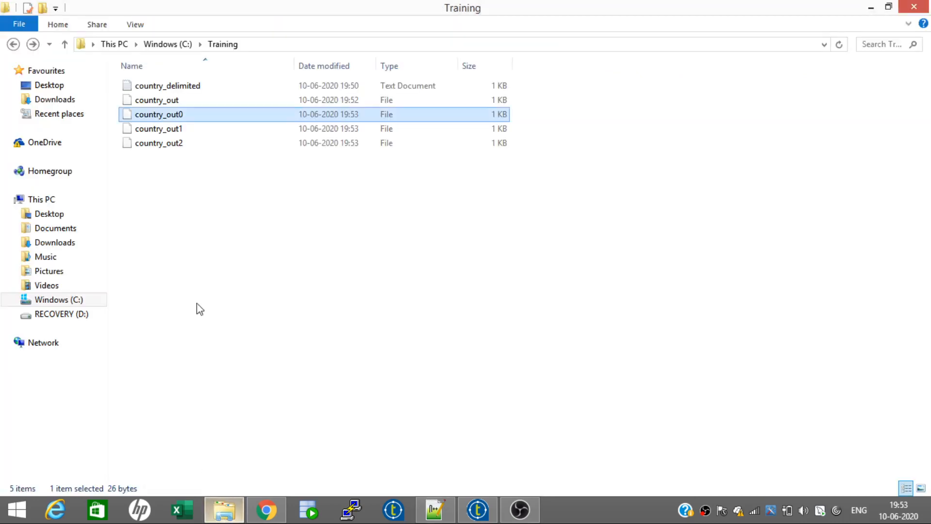
right_click(171, 142)
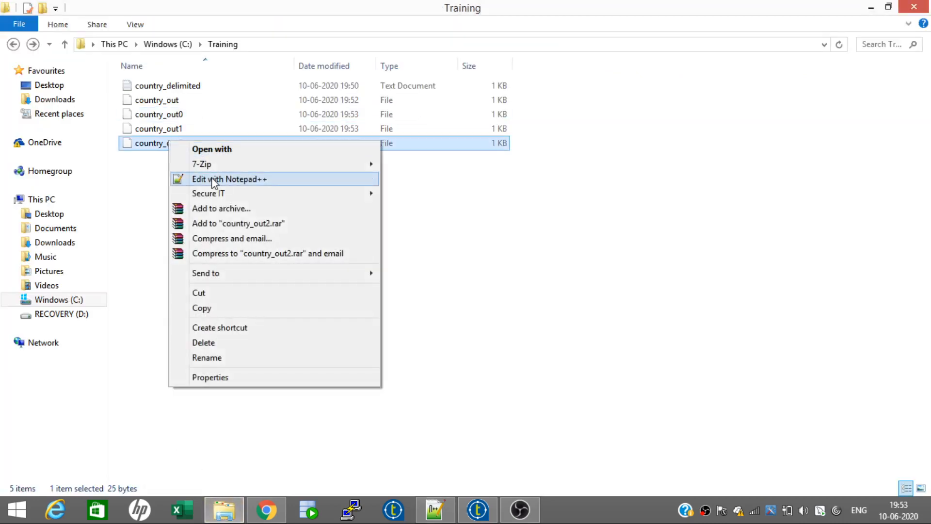
left_click(213, 179)
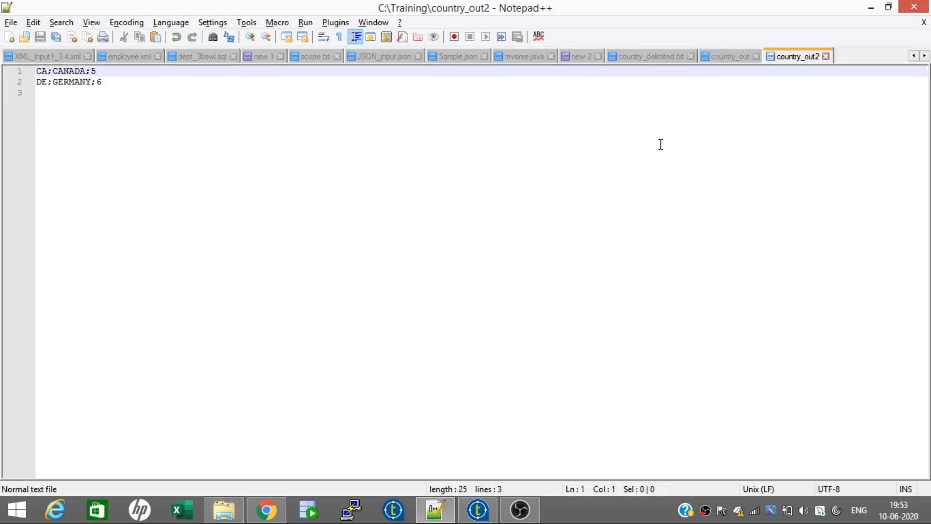
key("ctrl+p")
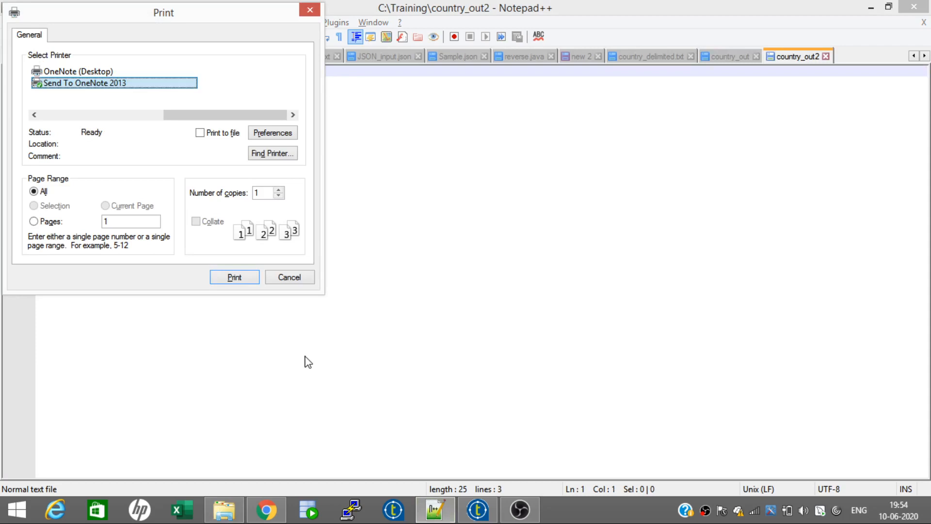
left_click(290, 277)
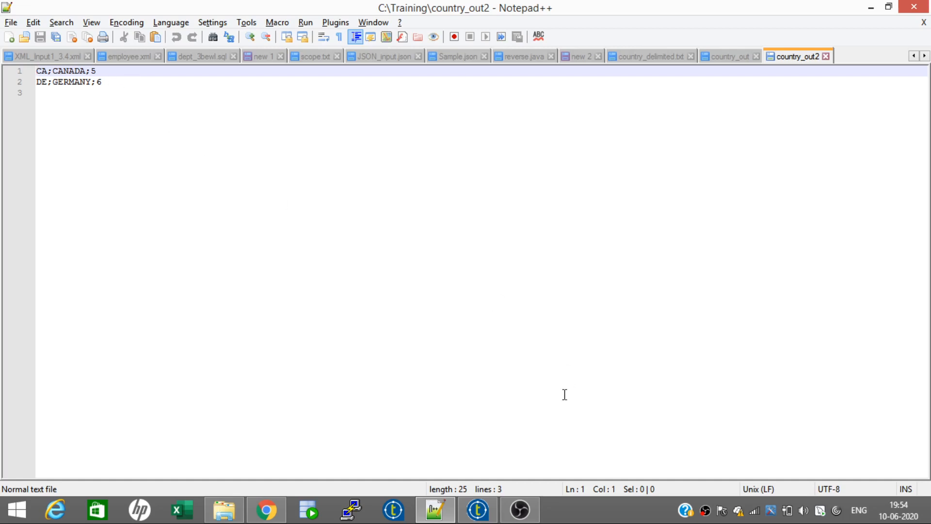
- Return to Talend Open Studio, disable splitting the output of tFileOutputDelimited_1 in several files, and clear the run console
left_click(476, 509)
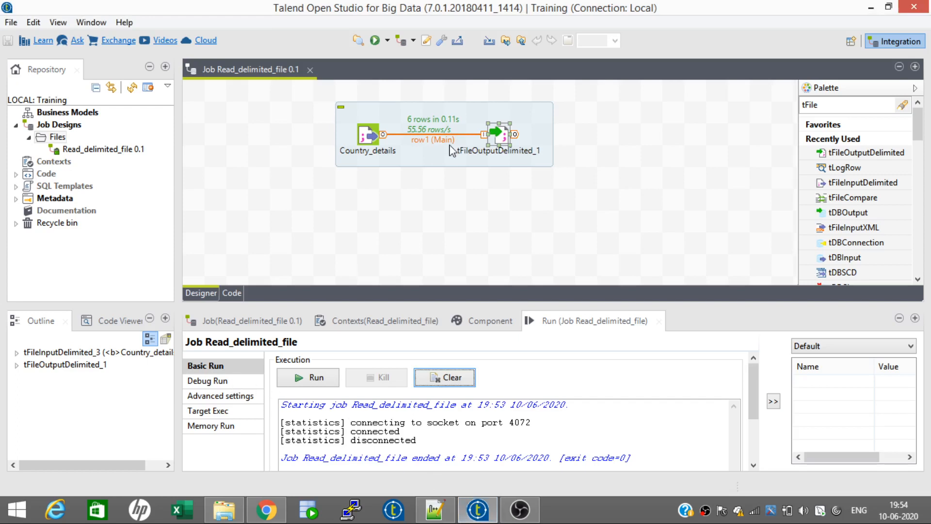
left_click(489, 321)
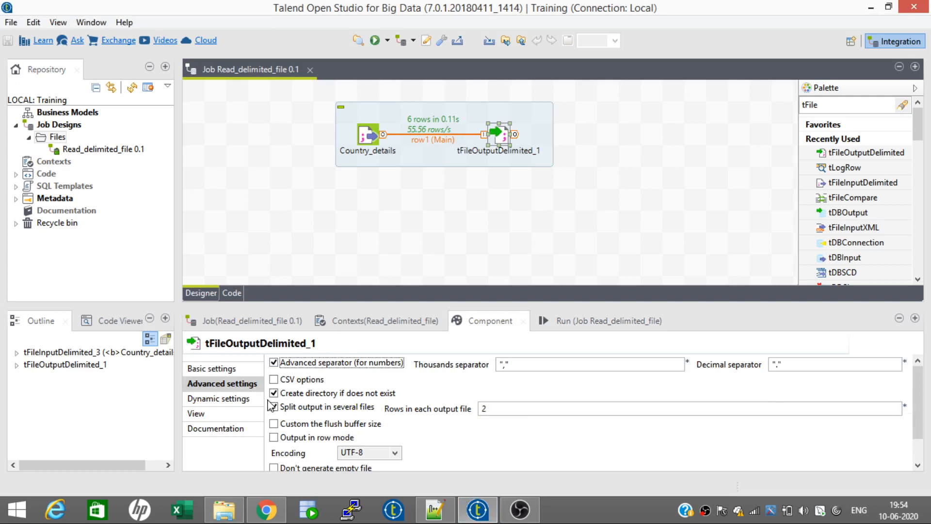
left_click(274, 407)
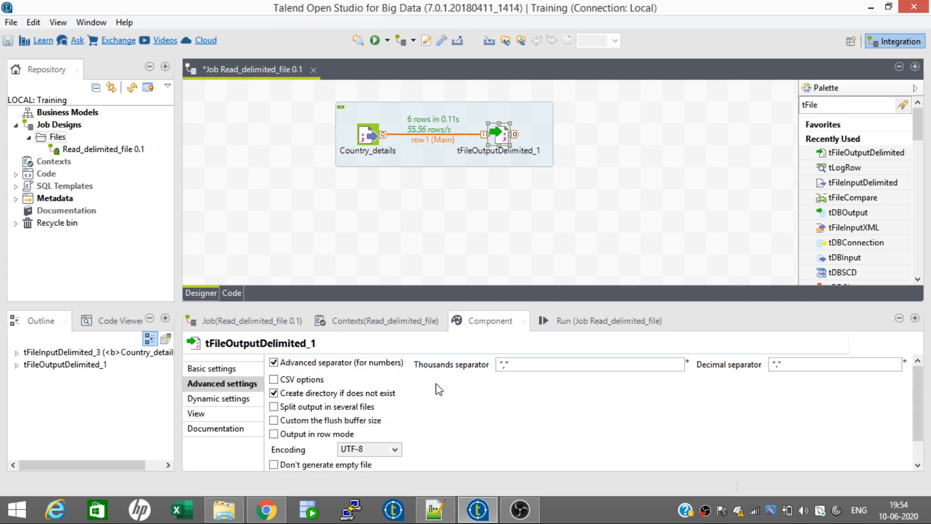
left_click(572, 322)
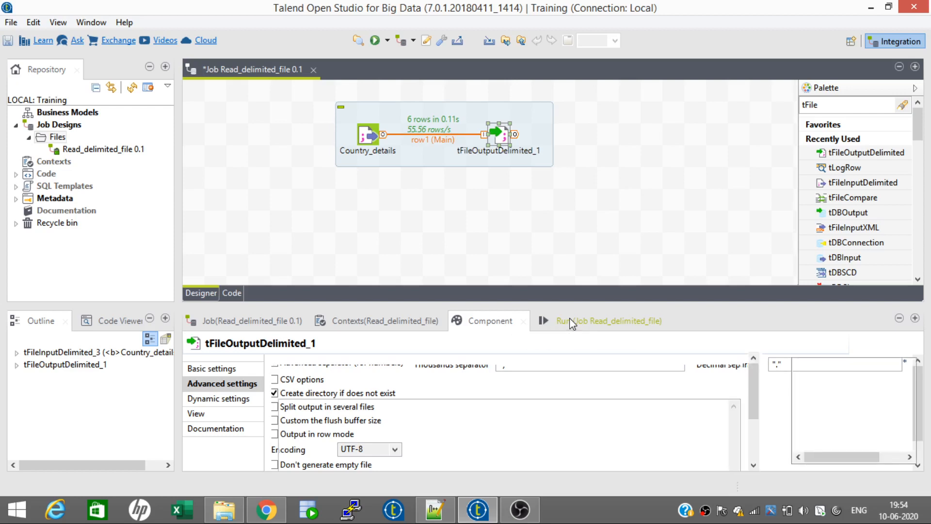
left_click(455, 378)
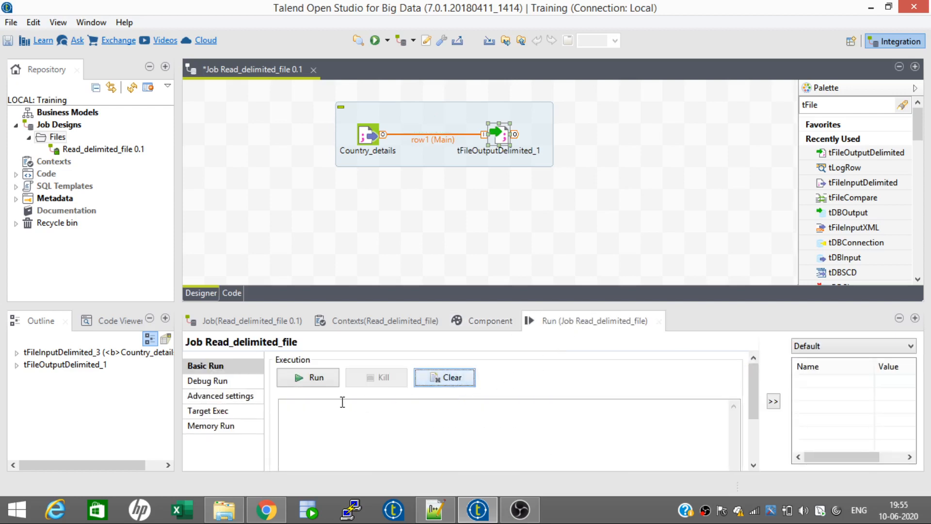
- Switch to Notepad++, change the CountryId in country_delimited.txt's GERMANY row to 600000, and save the file
left_click(435, 510)
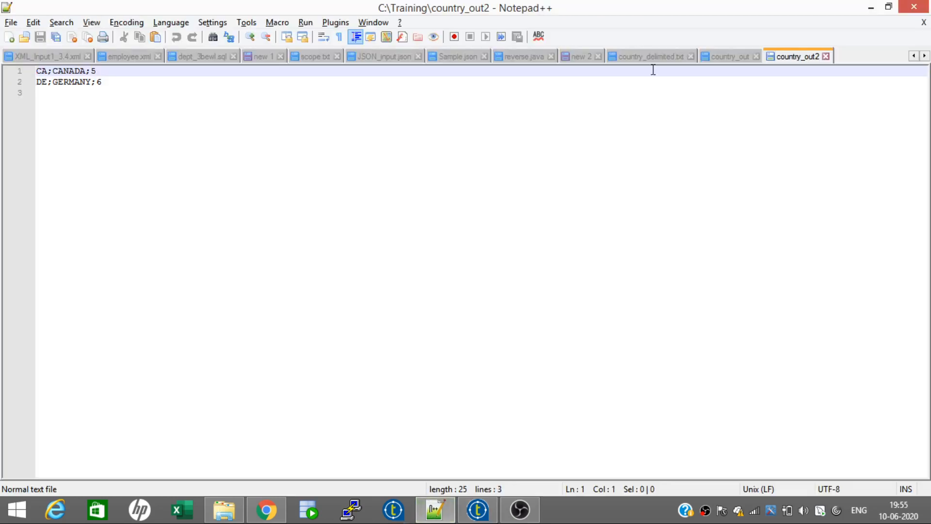
left_click(653, 59)
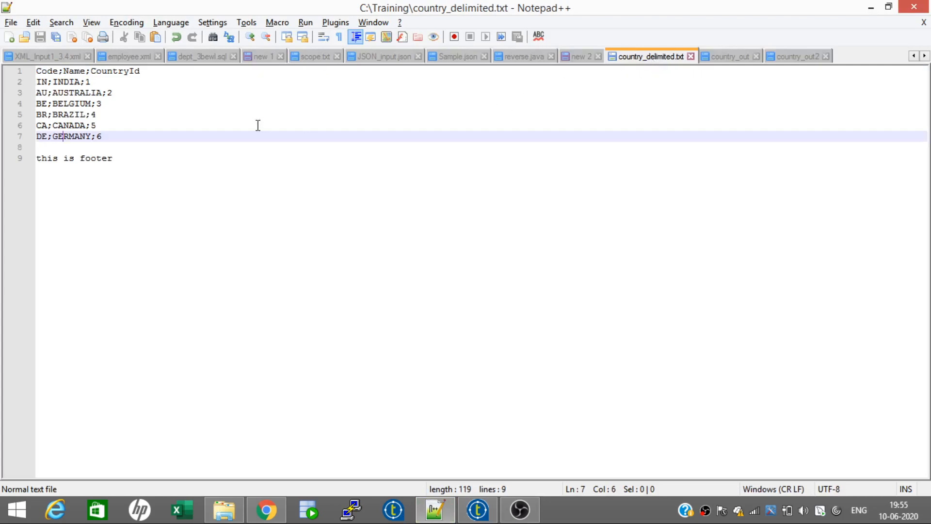
left_click(110, 136)
type("00000")
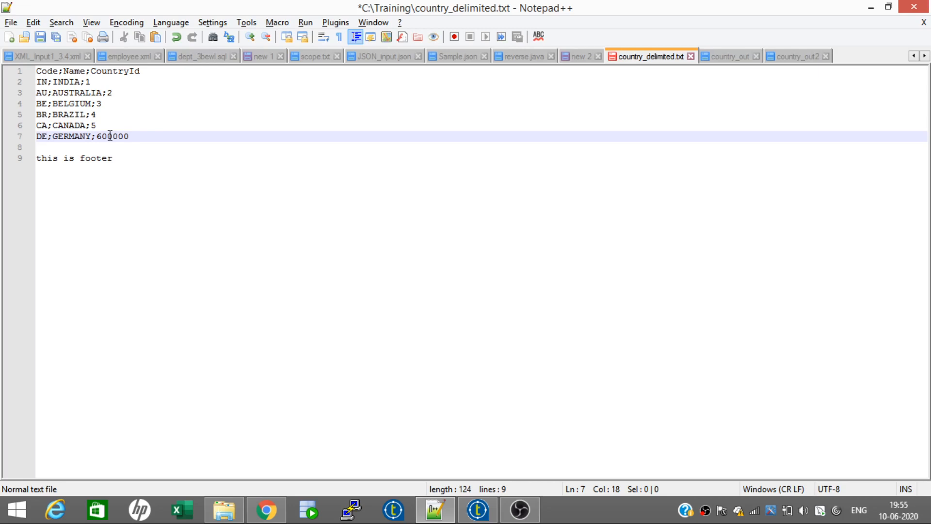
key("ctrl+s")
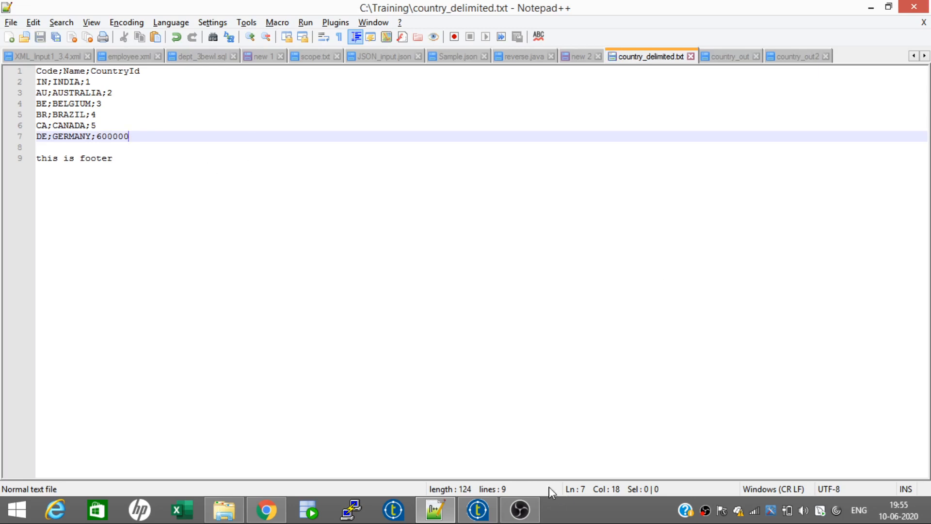
- Run the job in Talend Open Studio, and open and reload country_out from C:\Training in Notepad++ to check its rows
left_click(477, 517)
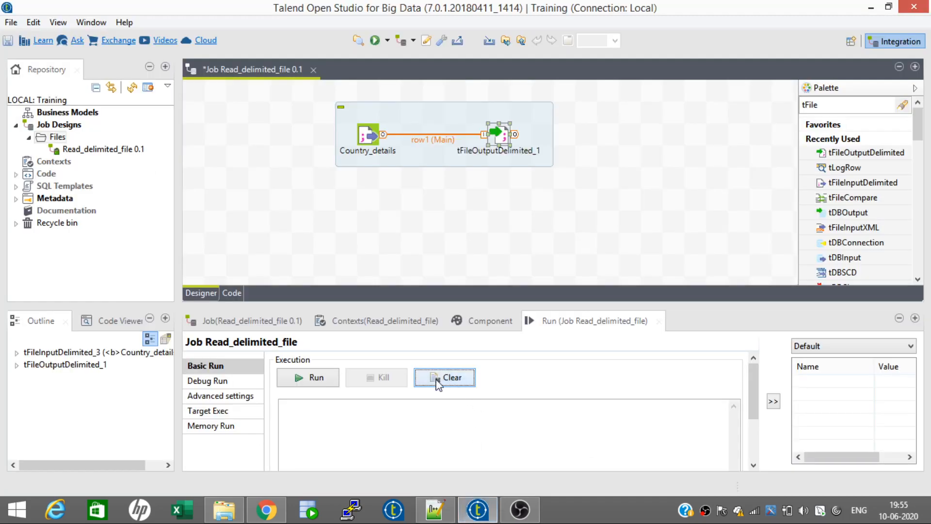
left_click(329, 381)
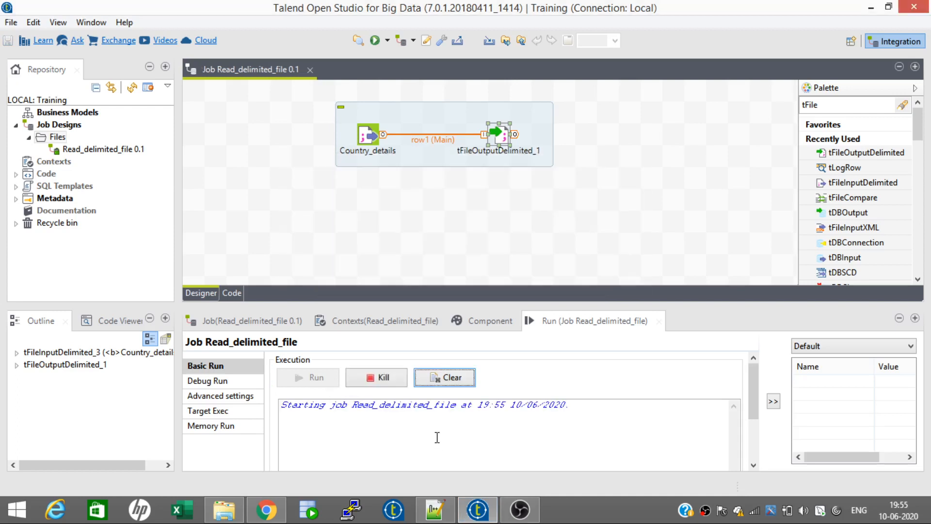
left_click(225, 510)
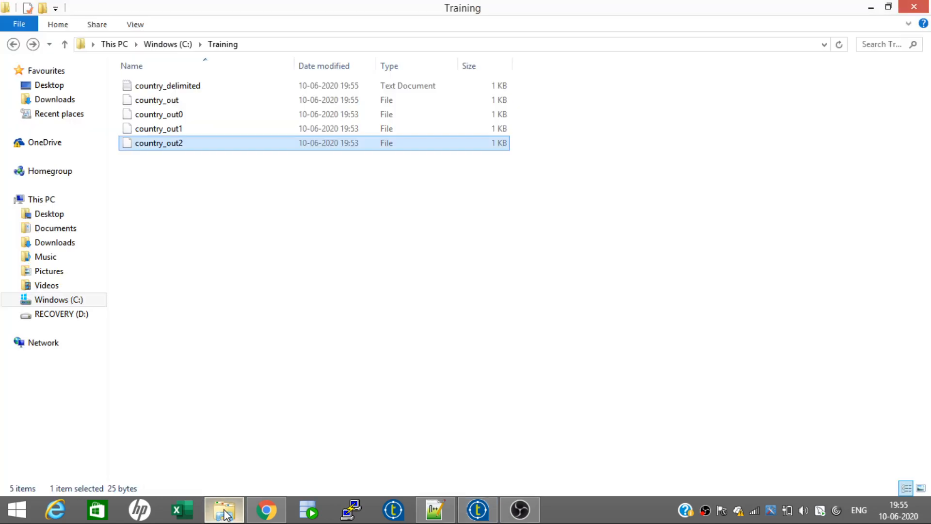
left_click(182, 100)
right_click(181, 100)
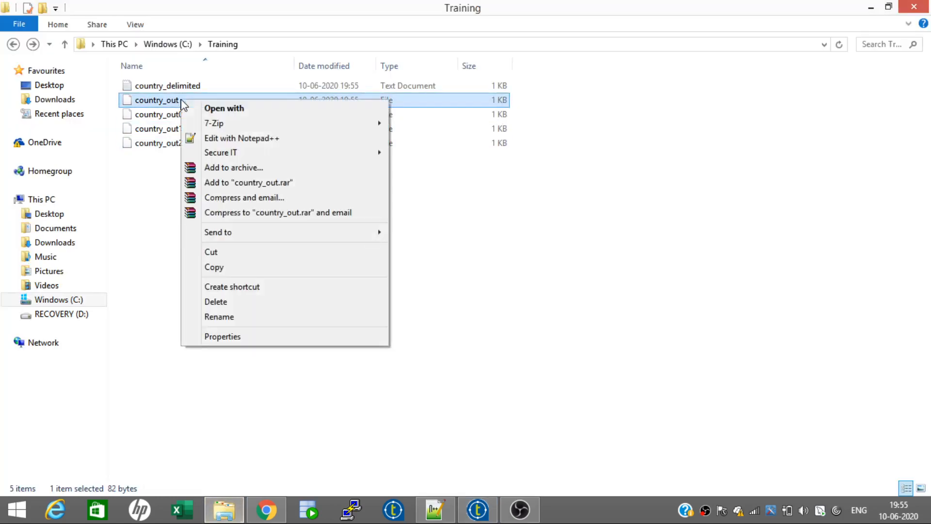
left_click(211, 139)
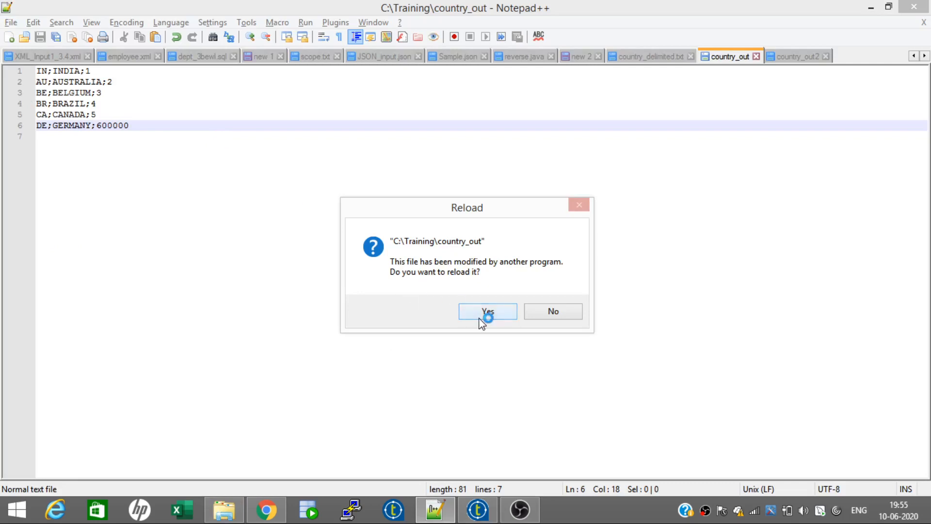
left_click(486, 311)
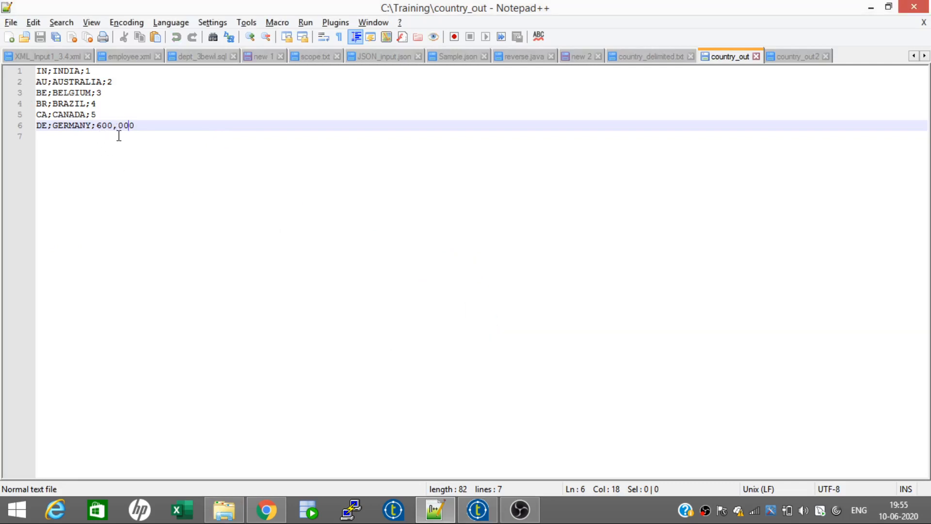
- Return to Talend Open Studio and set the label format of tFileOutputDelimited_1 to country_output
left_click(479, 509)
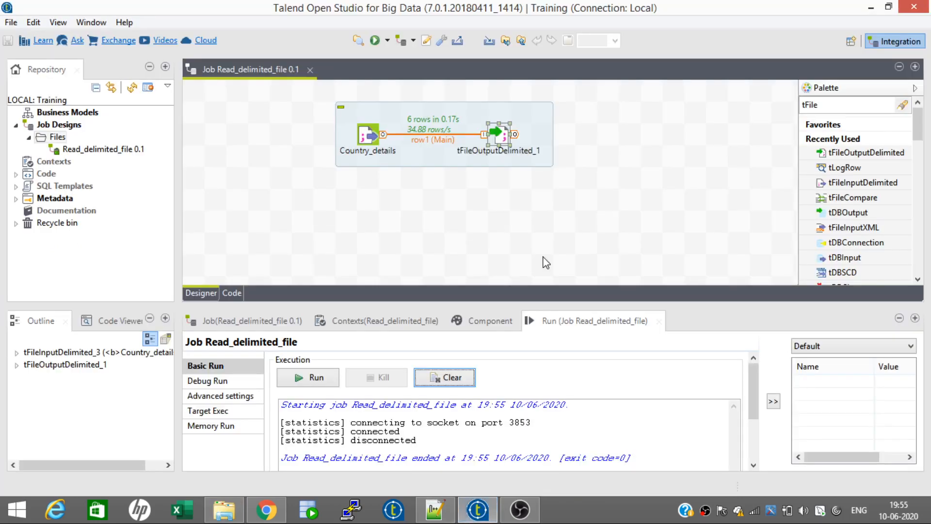
left_click(489, 320)
left_click(239, 384)
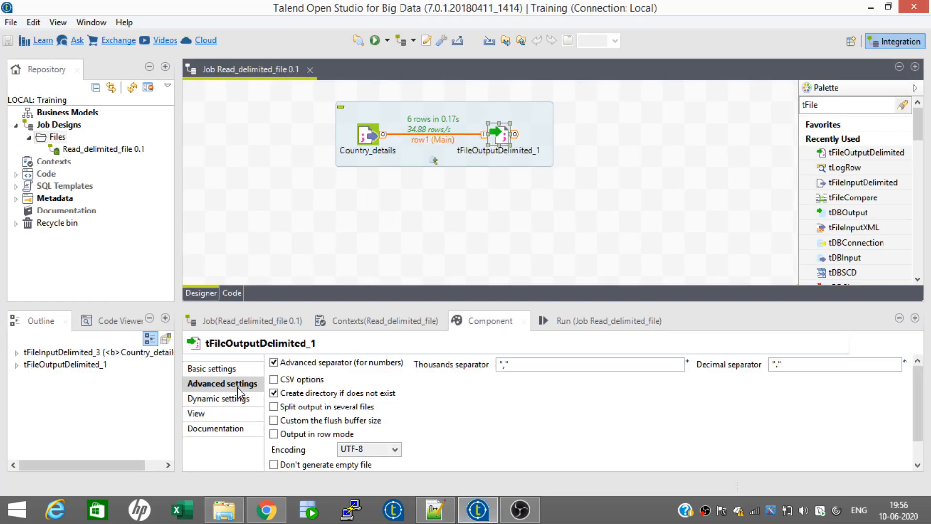
left_click(212, 415)
double_click(413, 365)
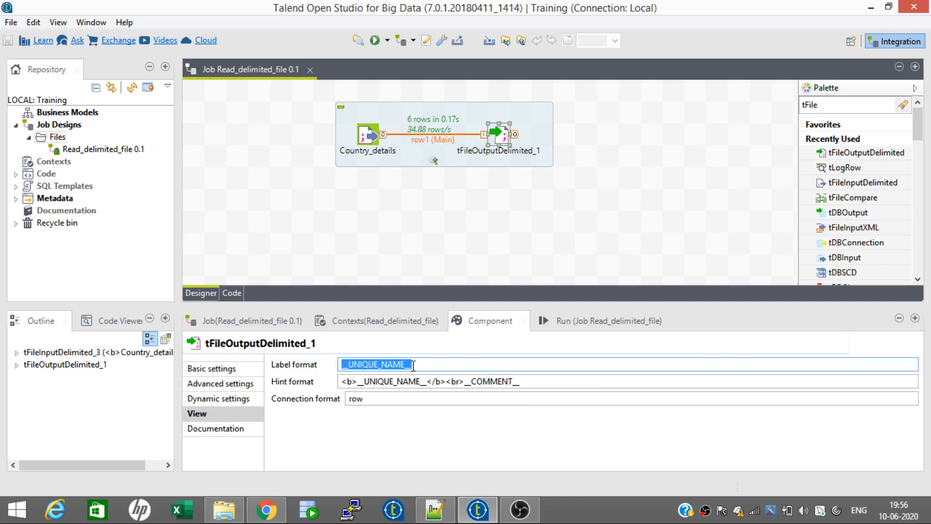
type("co")
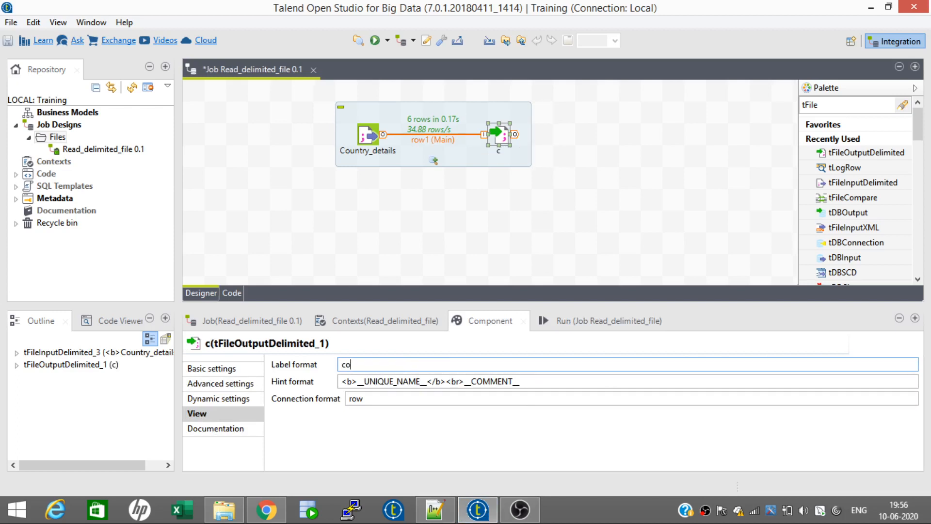
type("untry_")
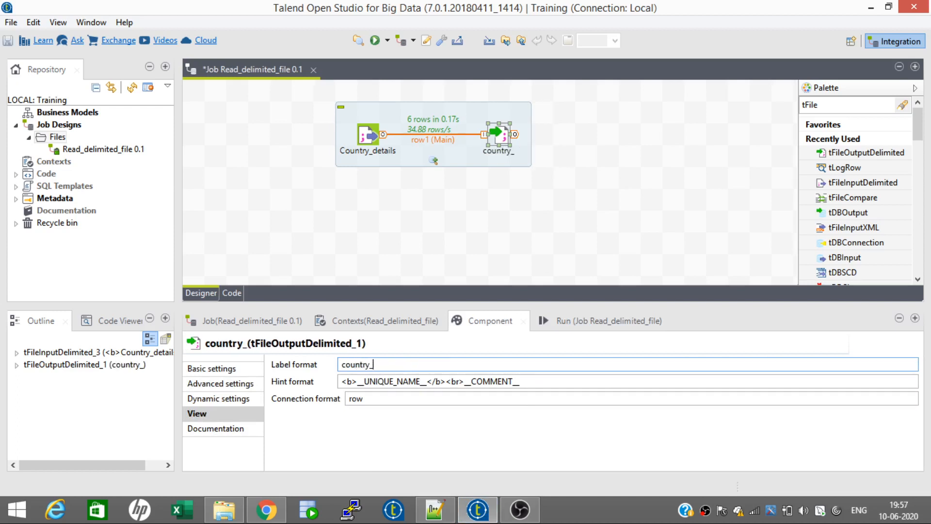
type("output")
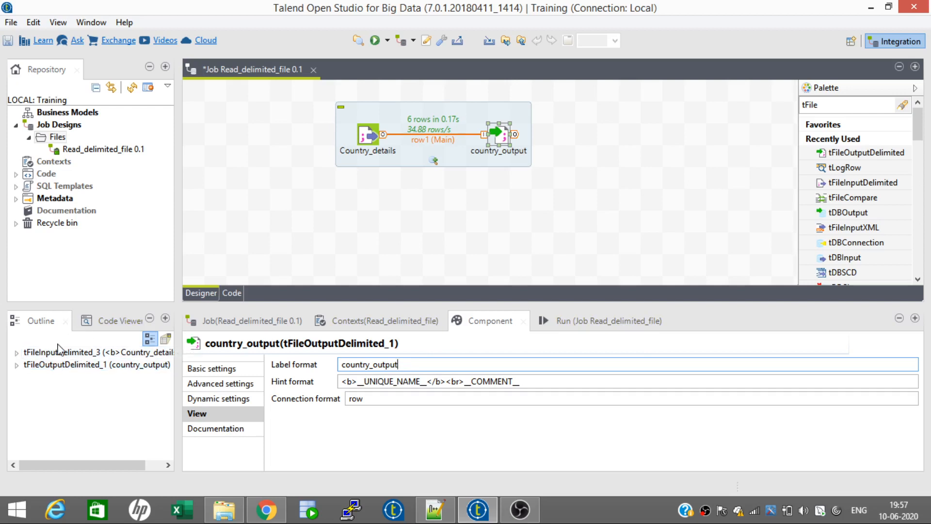
- Examine the error message and number-of-lines variables that the Country_details input component offers in the outline
left_click(17, 354)
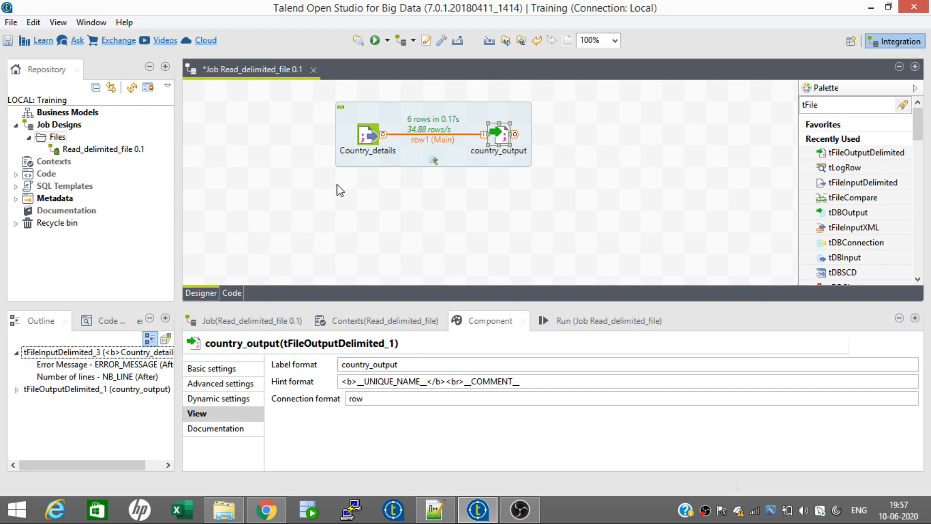
left_click(373, 136)
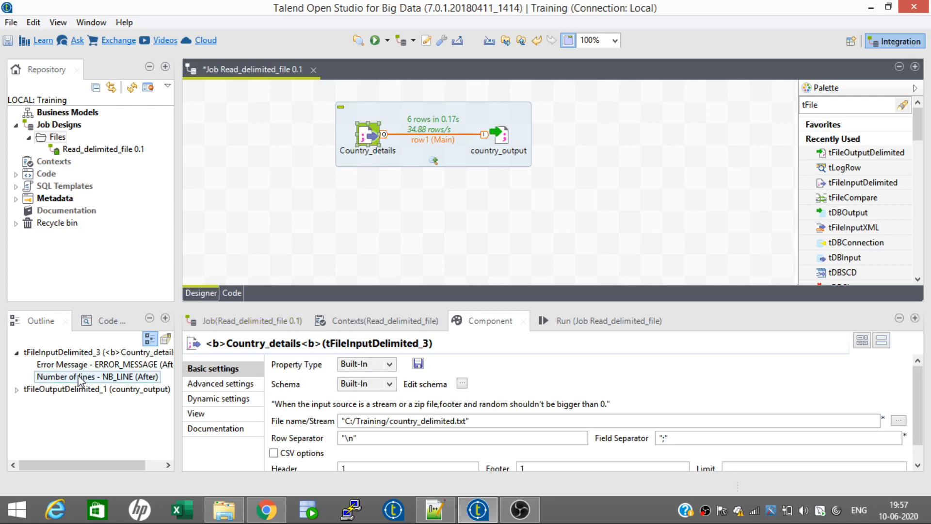
left_click(93, 377)
mouse_move(137, 465)
left_mouse_down()
mouse_move(154, 466)
mouse_move(137, 466)
left_mouse_up()
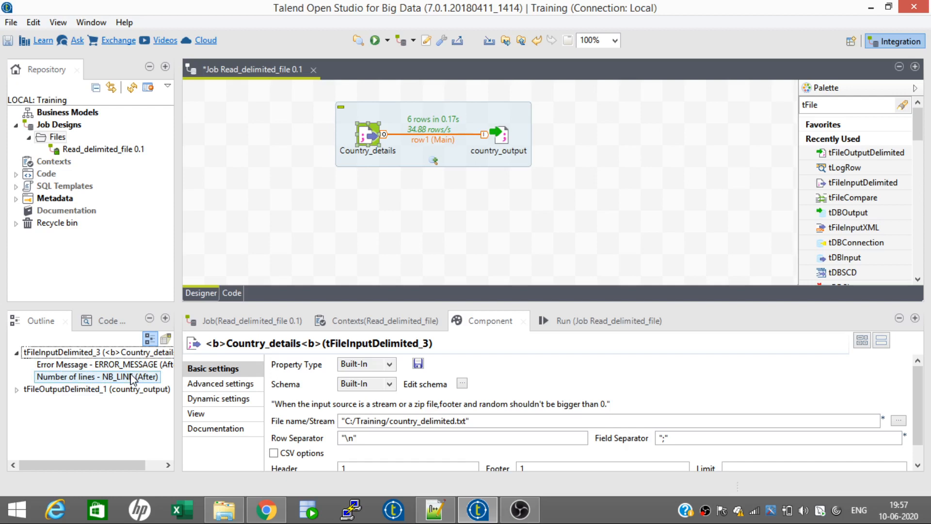
left_click(43, 352)
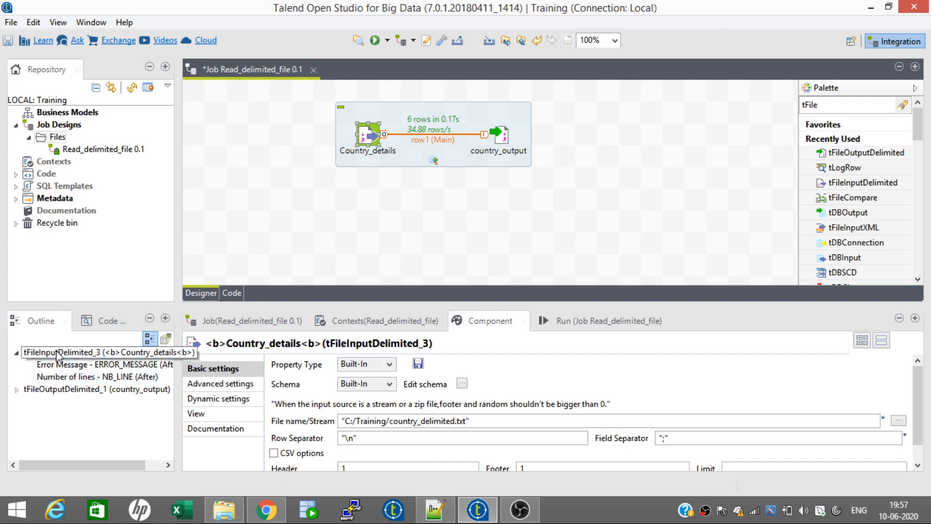
left_click(17, 357)
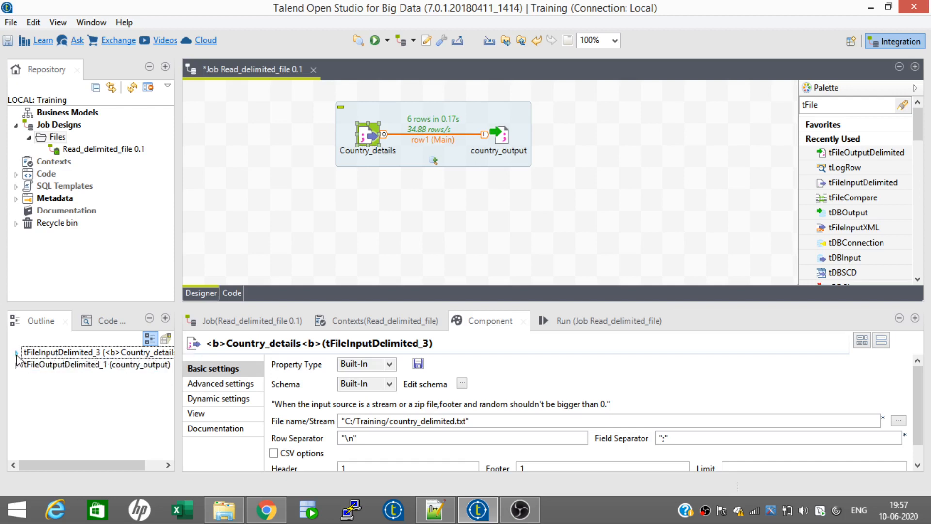
- Review the job's advanced run settings and the schema type options of the Country_details input component
left_click(237, 384)
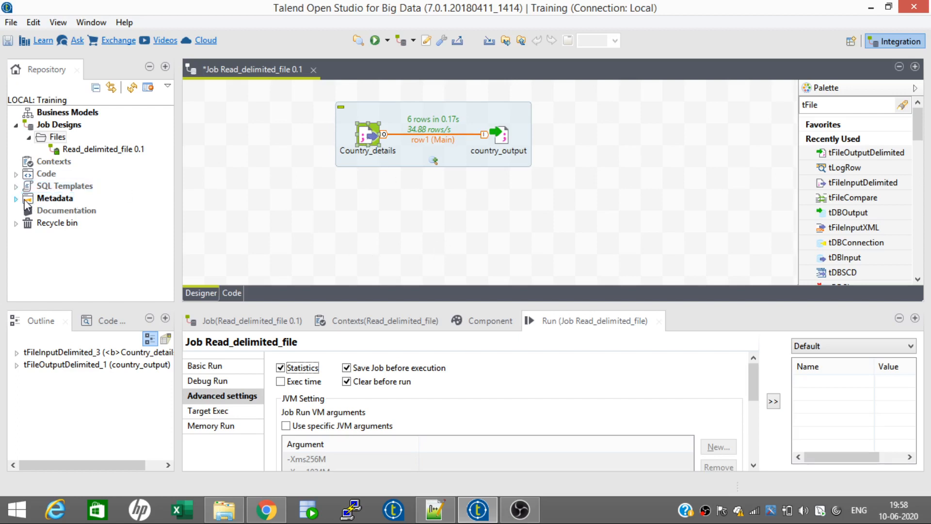
left_click(485, 323)
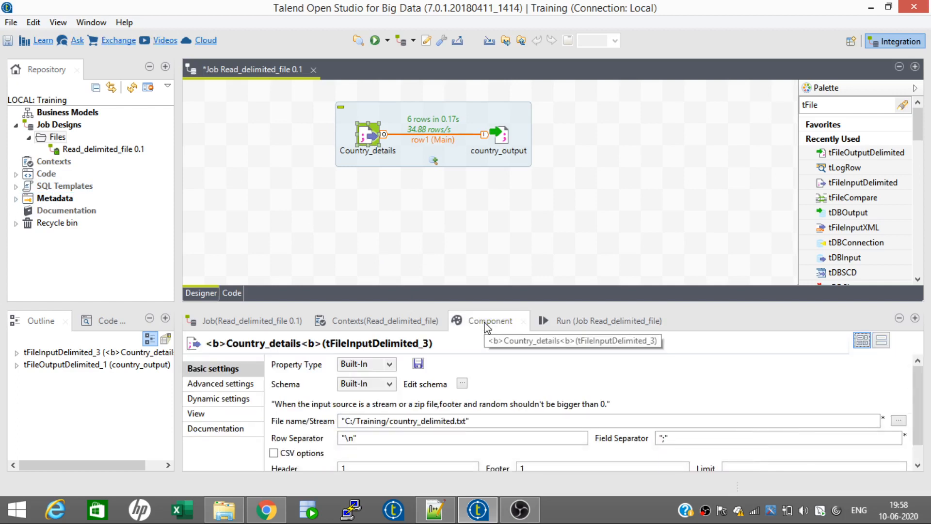
left_click(391, 384)
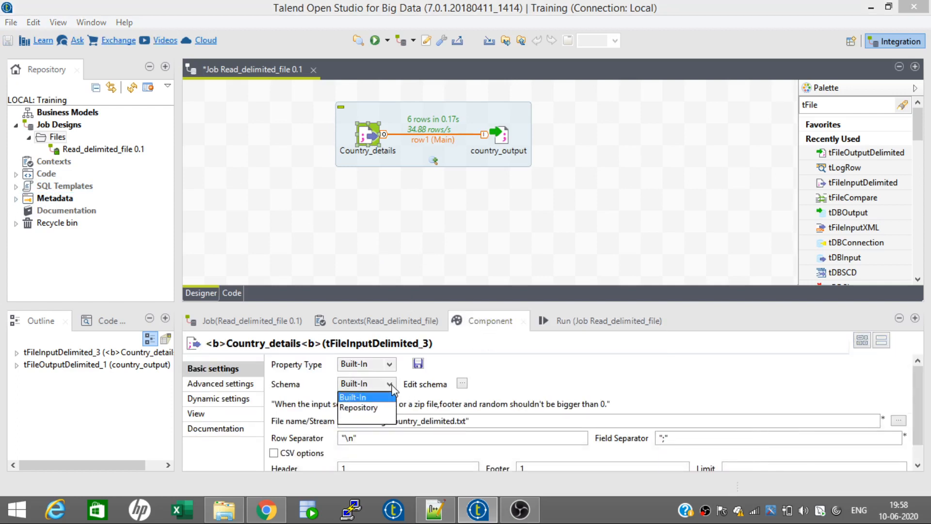
left_click(468, 378)
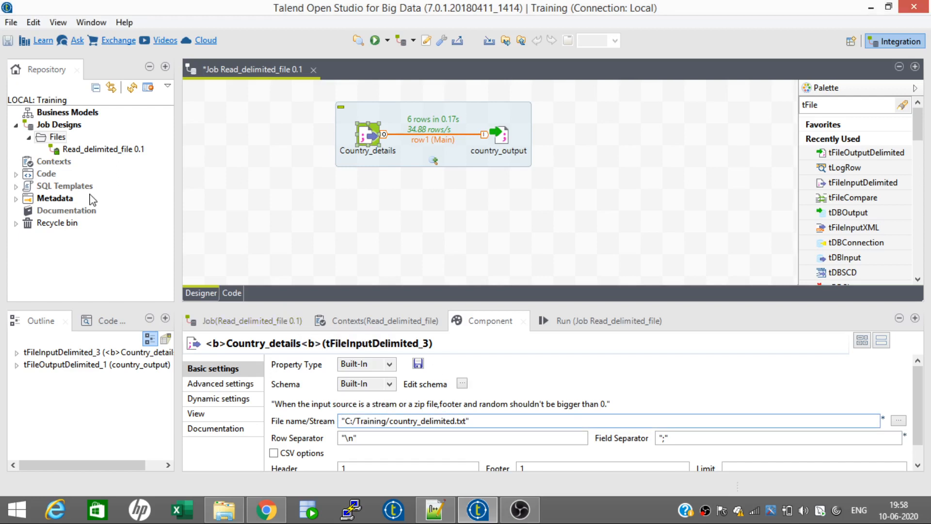
- Create a new delimited file metadata entry named country_detail, with Country_data as both its purpose and description
left_click(17, 199)
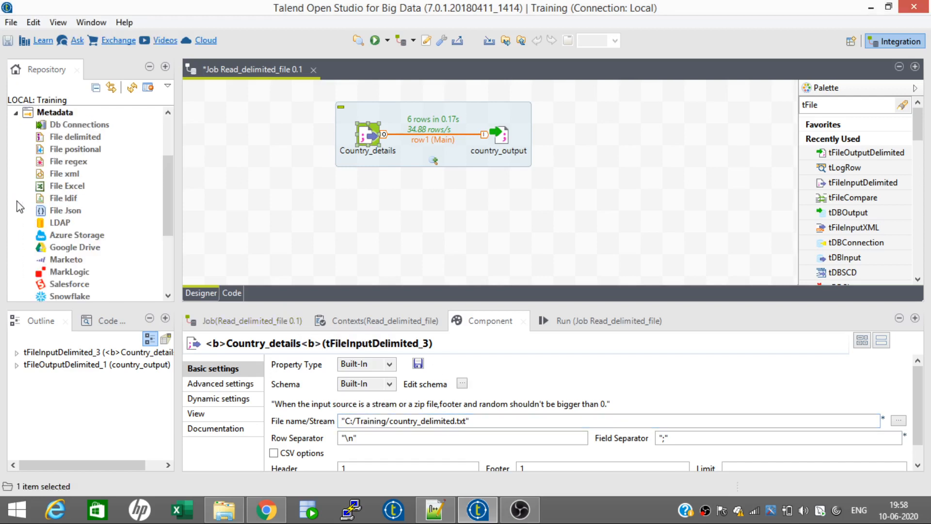
right_click(84, 139)
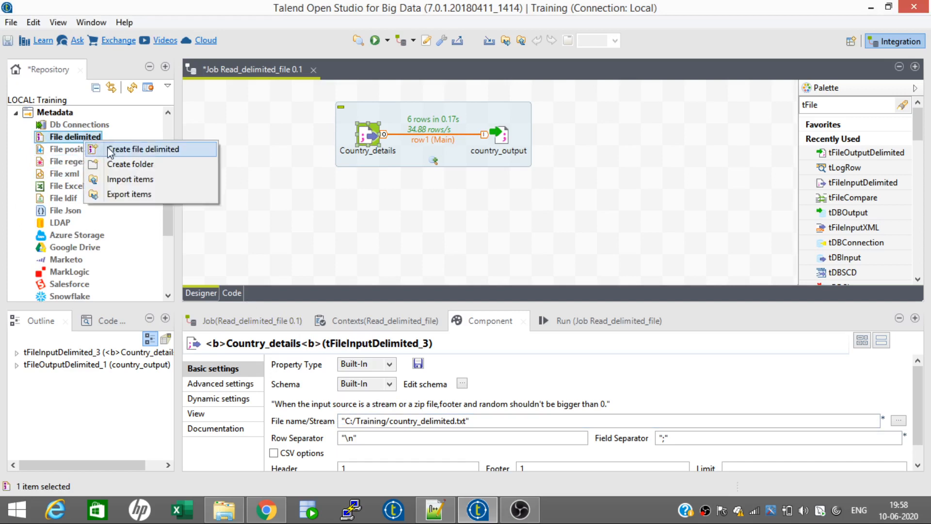
left_click(109, 149)
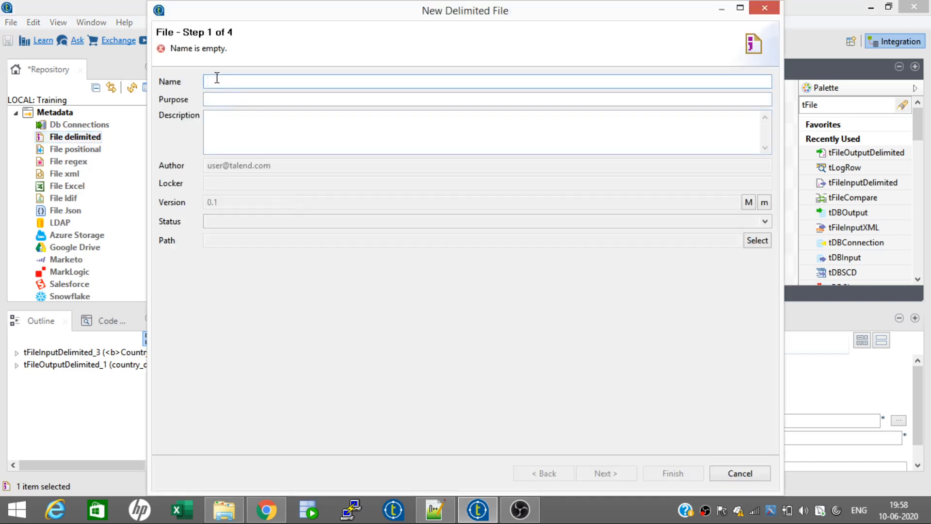
type("country_detail")
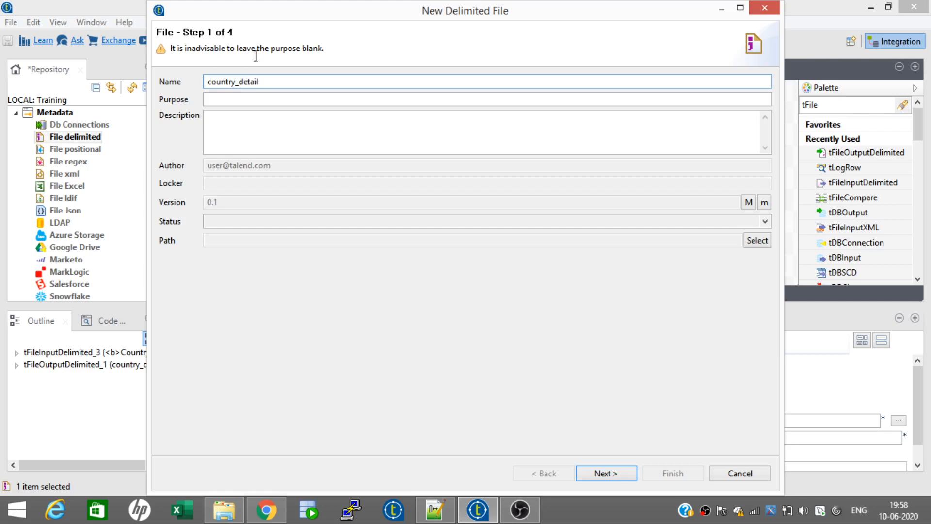
left_click(240, 102)
type("Country_")
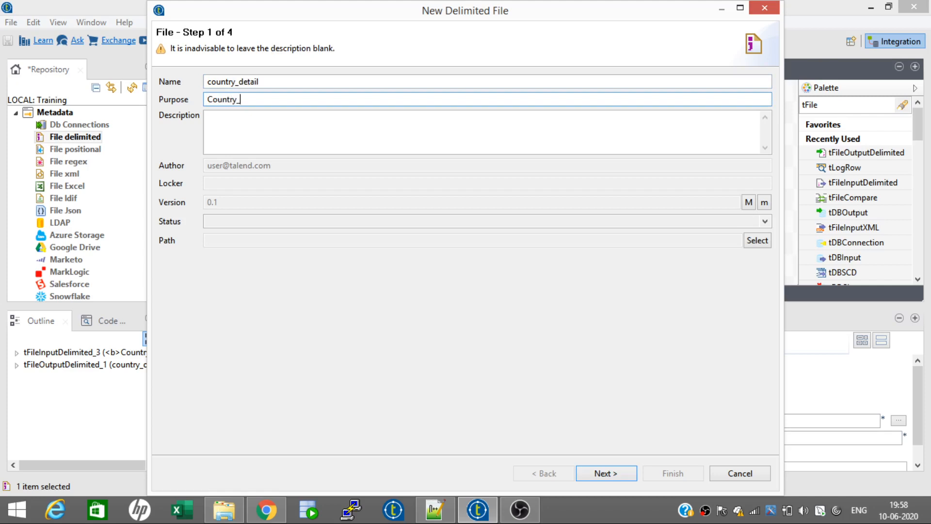
type("data")
key("ctrl+a")
key("ctrl+c")
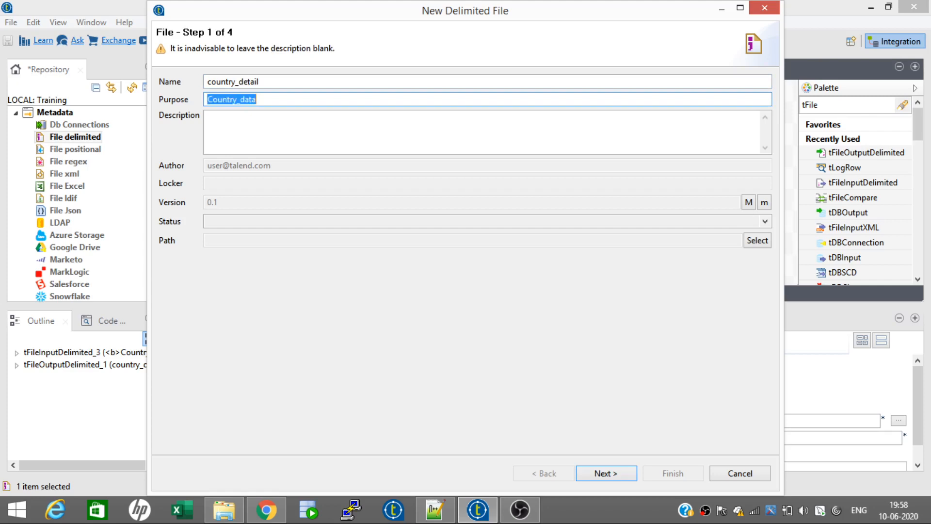
left_click(270, 134)
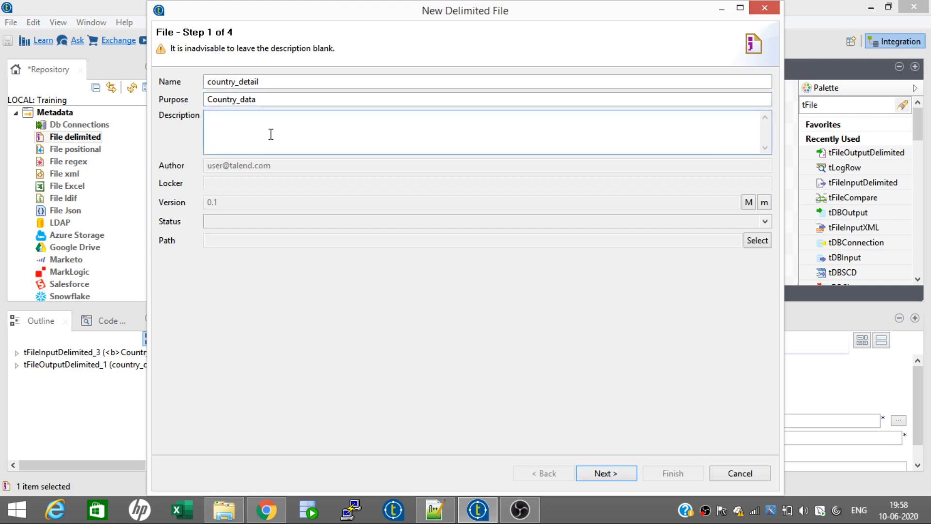
key("ctrl+v")
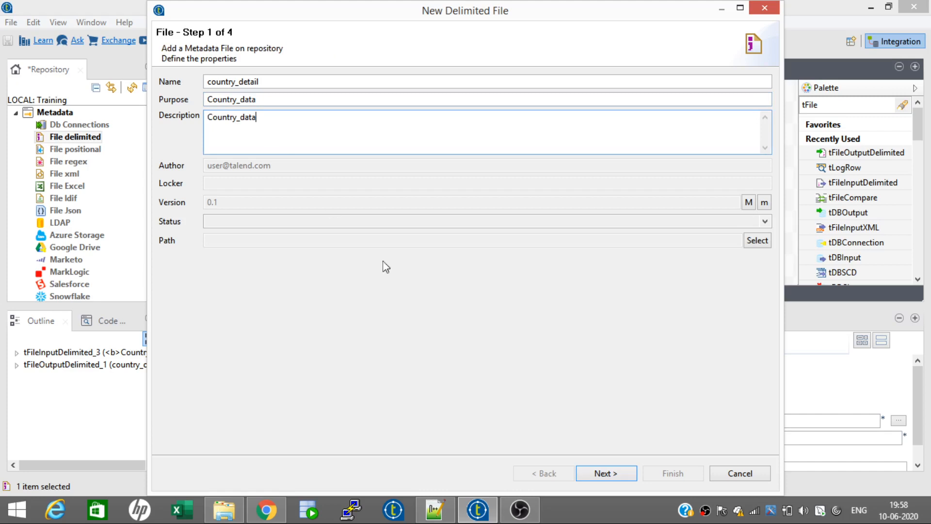
left_click(602, 474)
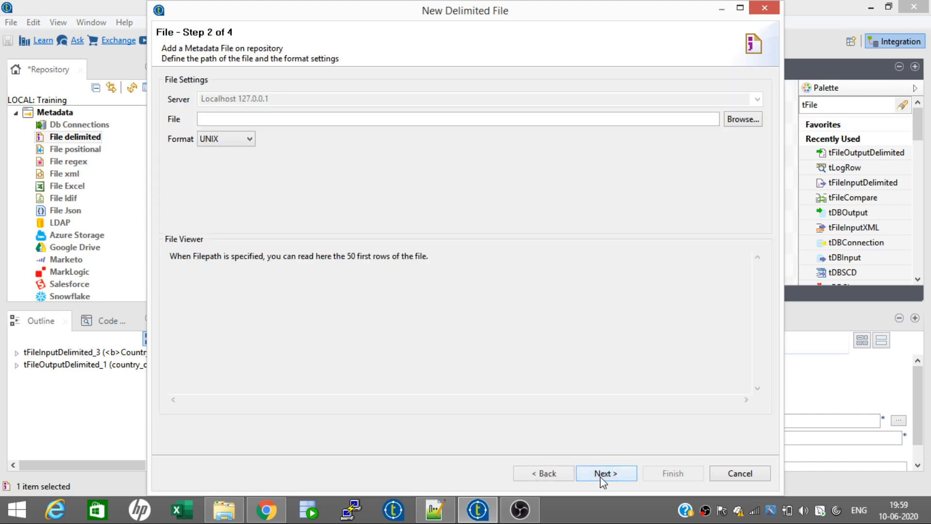
- Use C:/Training/country_delimited.txt as the source file of the metadata entry and set its format to WINDOWS
left_click(737, 124)
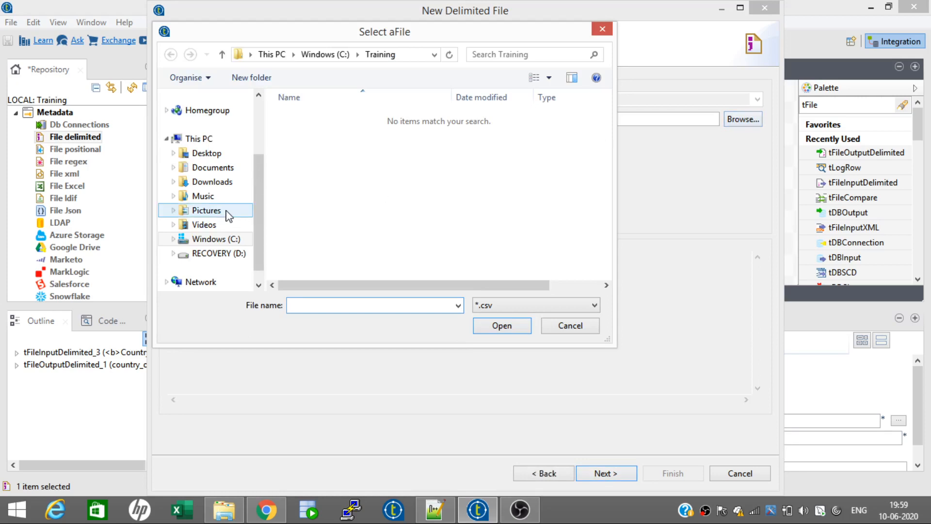
left_click(220, 243)
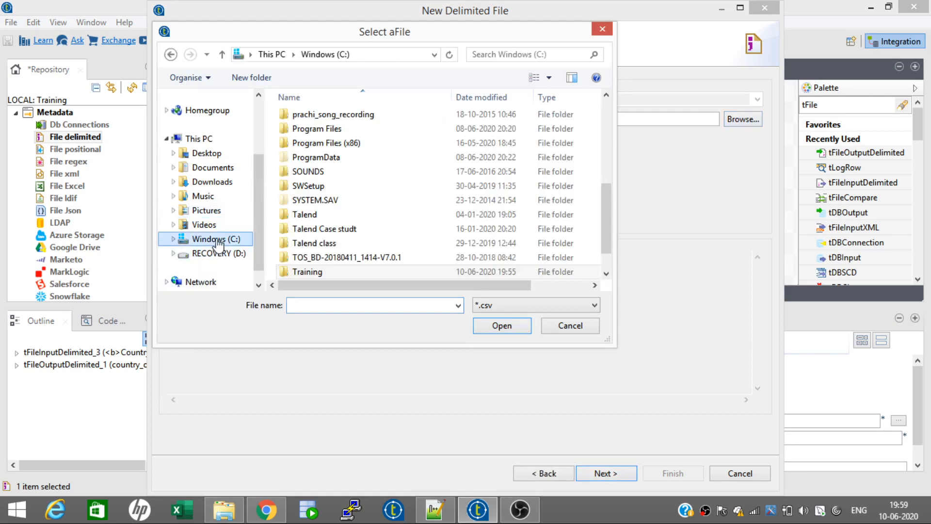
double_click(311, 273)
left_click(483, 305)
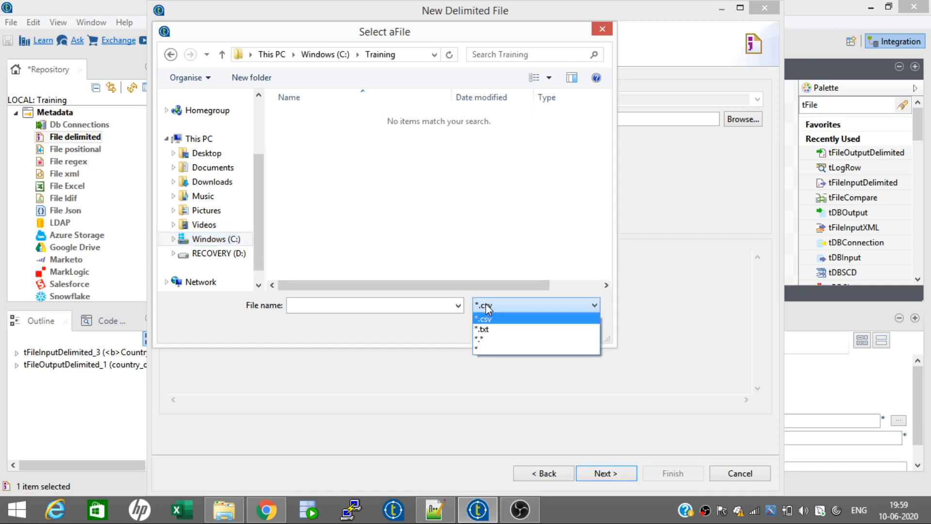
left_click(486, 349)
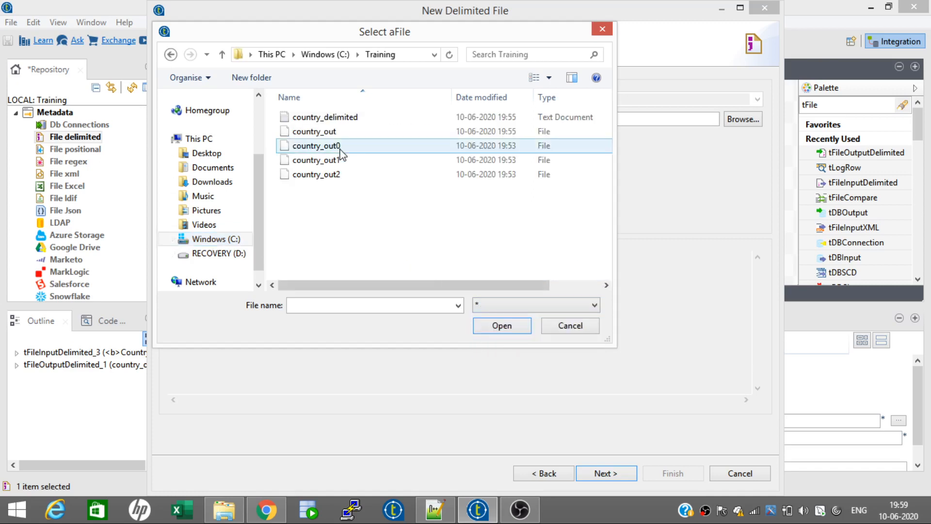
left_click(328, 119)
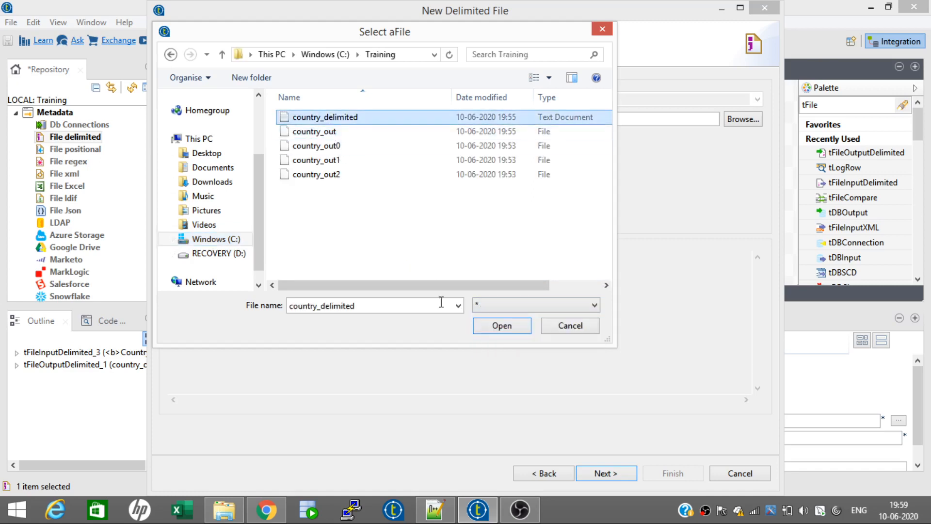
left_click(501, 326)
left_click(243, 141)
left_click(234, 151)
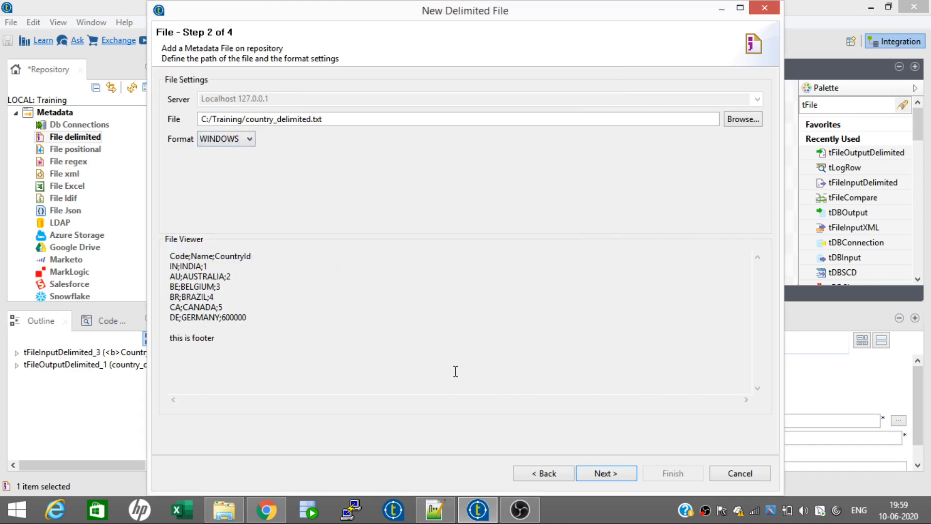
left_click(595, 475)
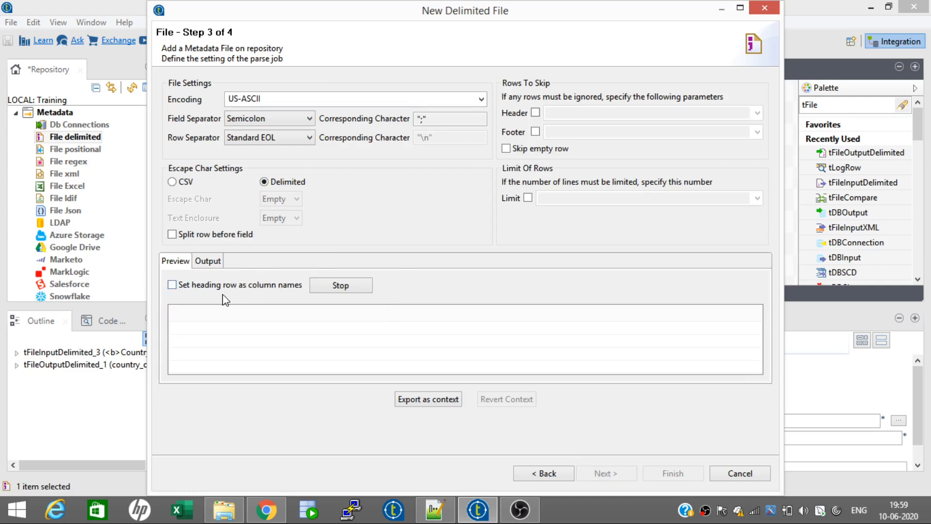
- Set the heading row as column names, skip 1 footer row, and finish the metadata entry with its detected schema
left_click(172, 284)
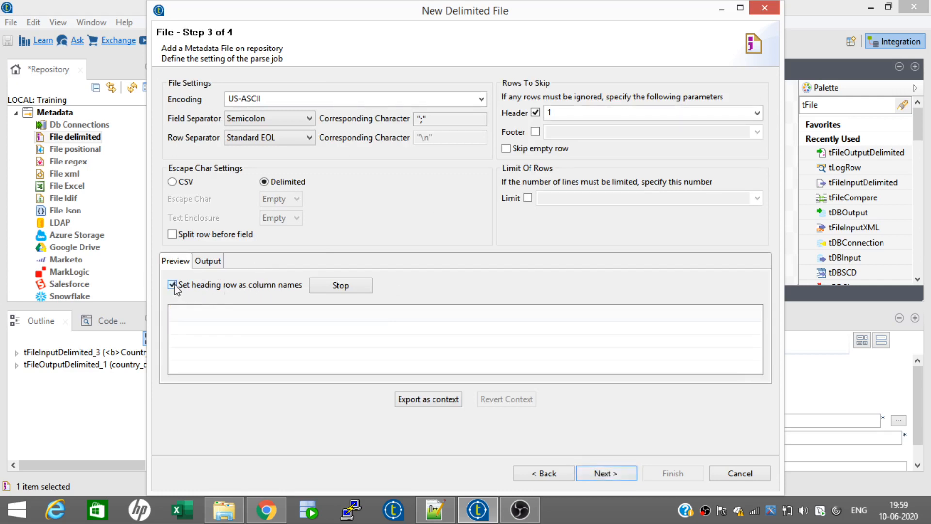
left_click(535, 132)
left_click(551, 132)
type("1")
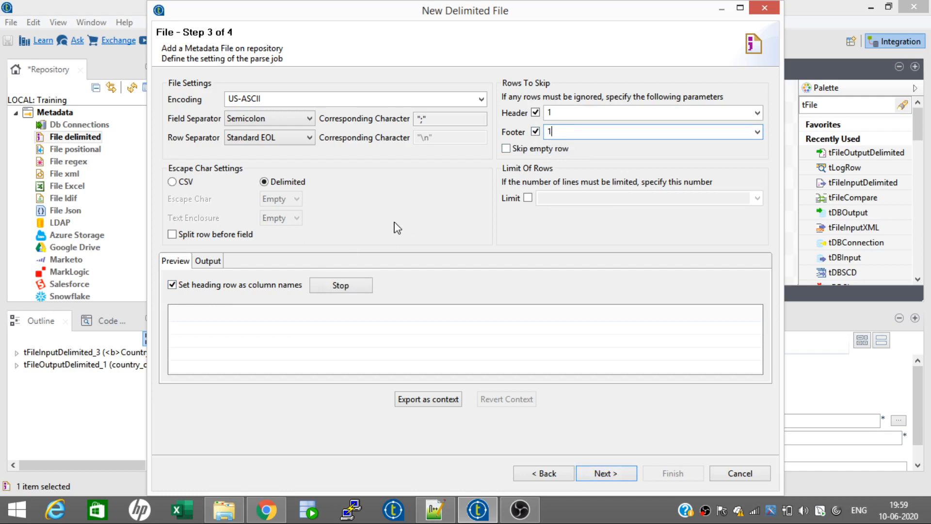
left_click(340, 286)
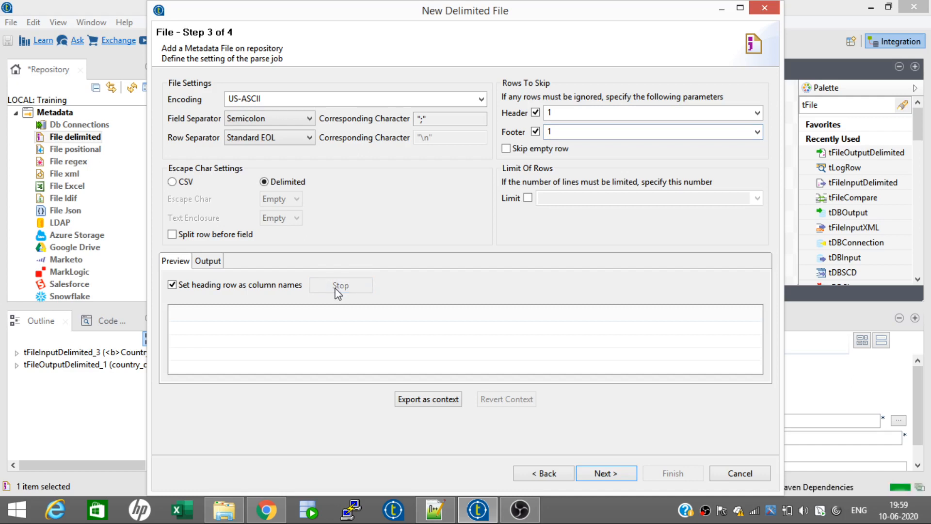
left_click(329, 289)
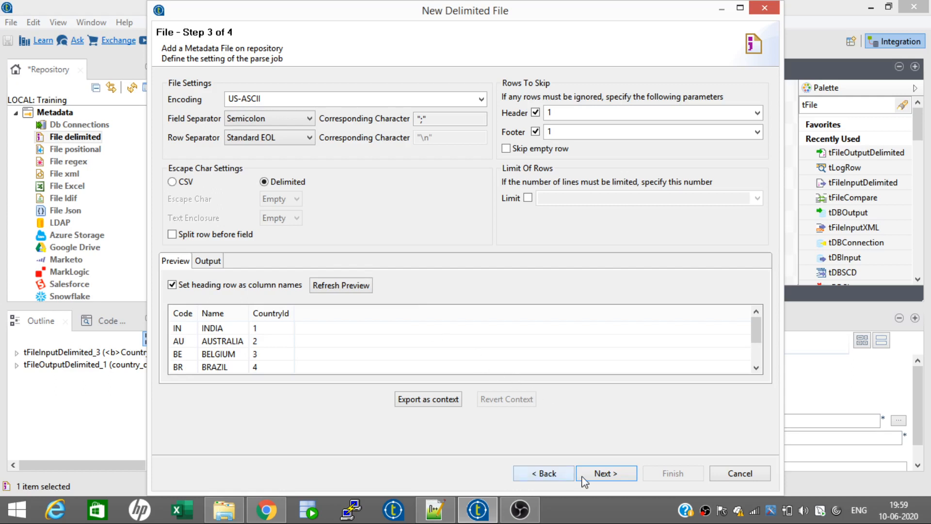
left_click(602, 471)
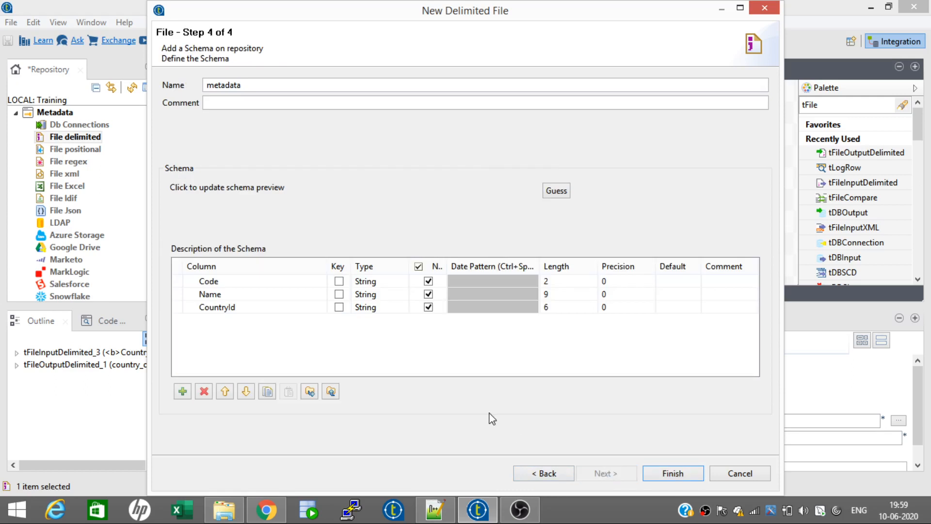
left_click(668, 478)
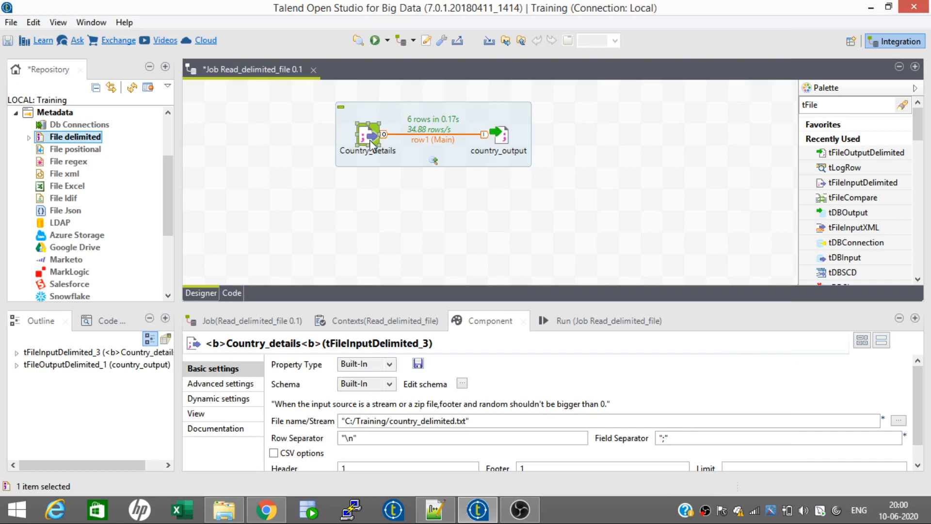
- Deactivate the existing subjob that links Country_details to country_output
left_click(502, 145)
right_click(503, 147)
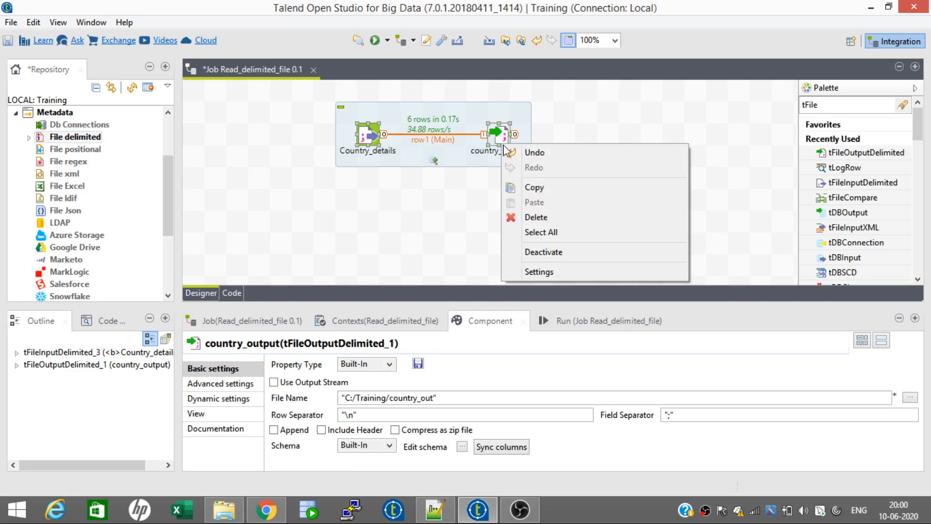
left_click(536, 252)
left_click(385, 241)
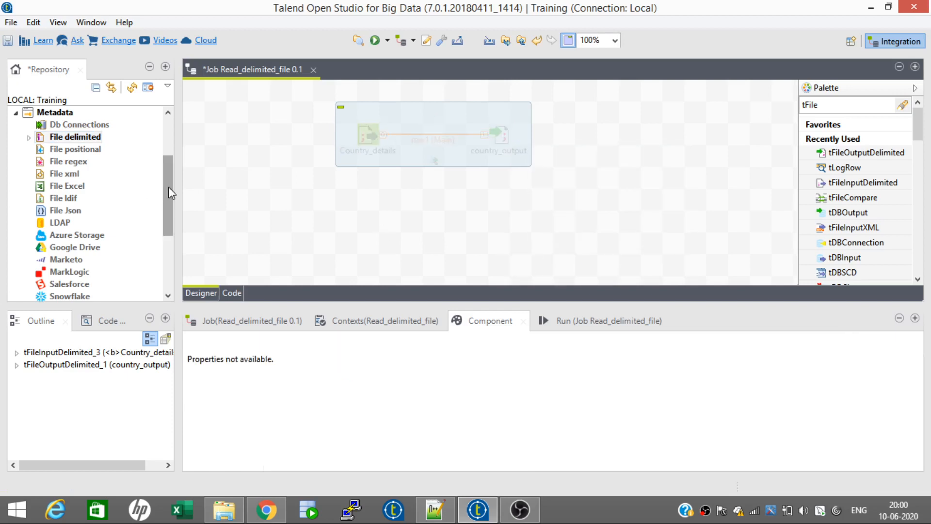
- Add a tFileInputDelimited component to the job below the deactivated subjob, based on the metadata schema of country_detail
left_click(29, 138)
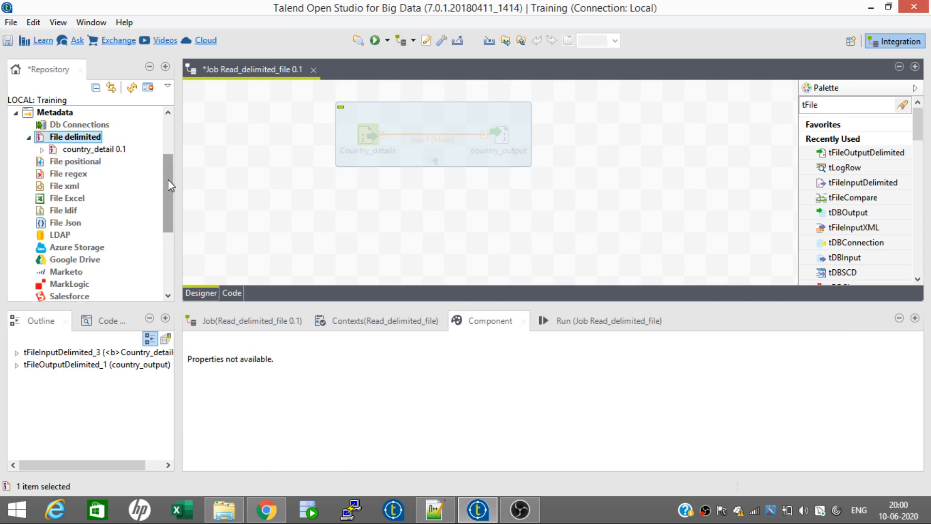
left_click(42, 150)
left_click(80, 163)
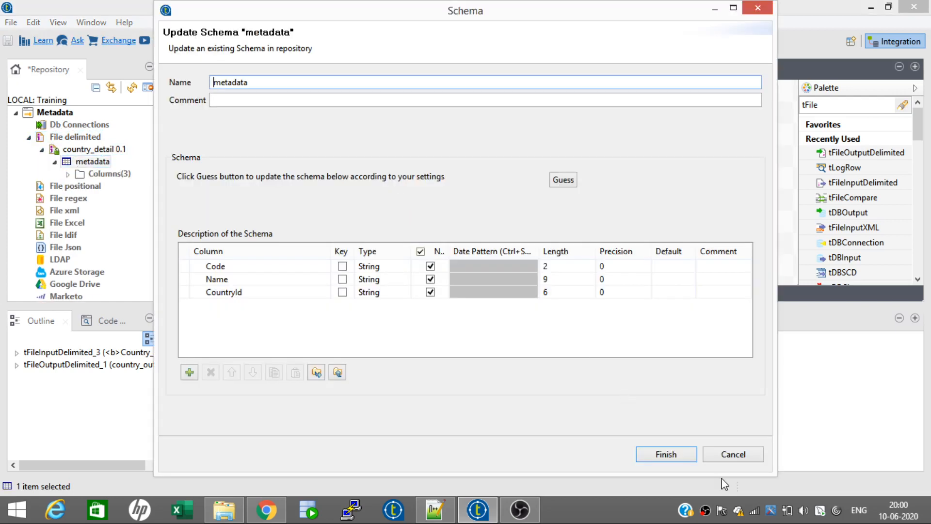
left_click(726, 455)
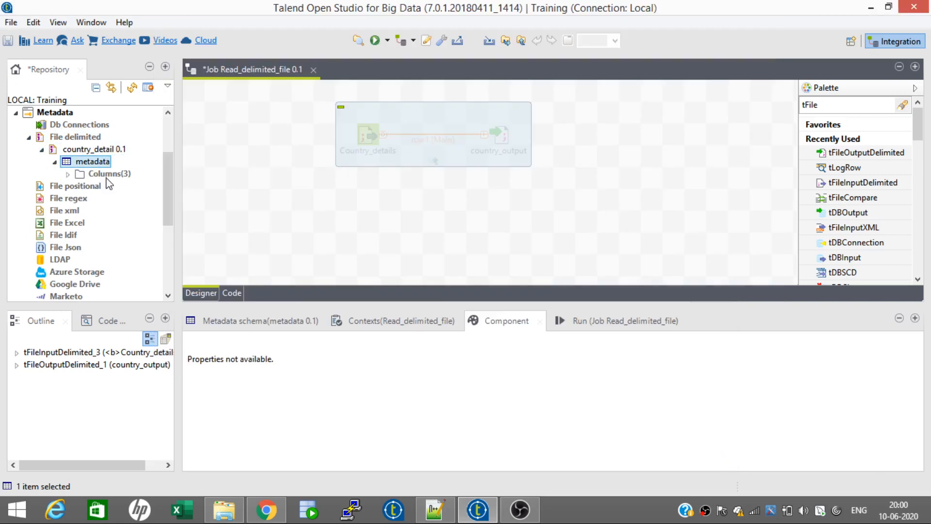
left_click_drag(80, 165, 381, 221)
left_click_drag(381, 221, 381, 221)
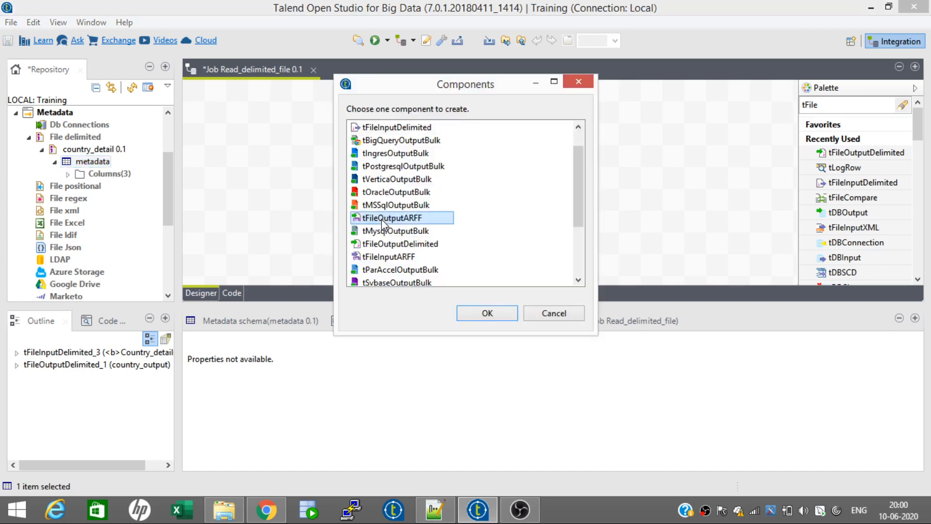
left_click(398, 128)
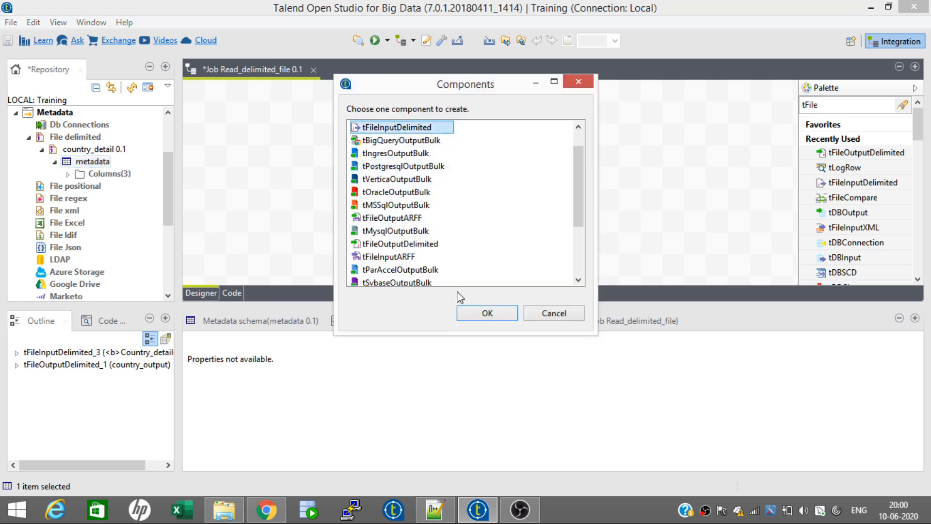
left_click(486, 314)
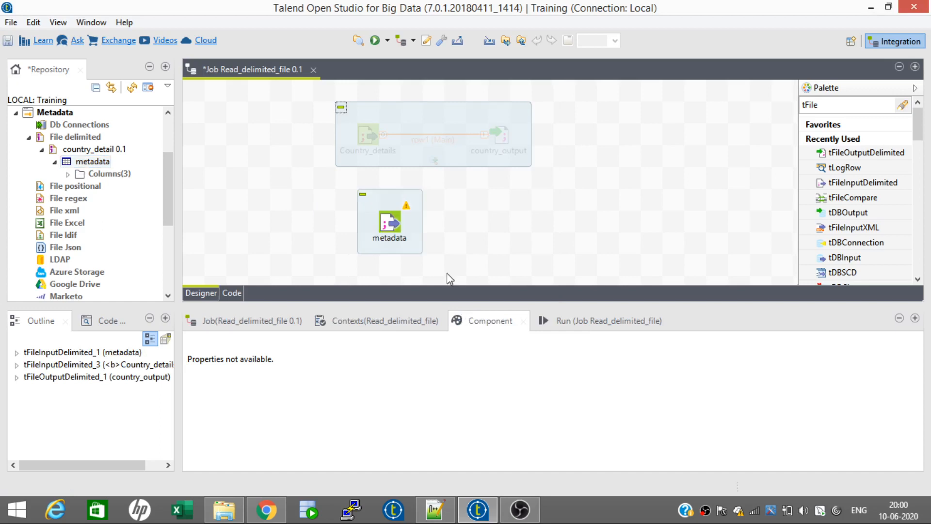
type("tlogr")
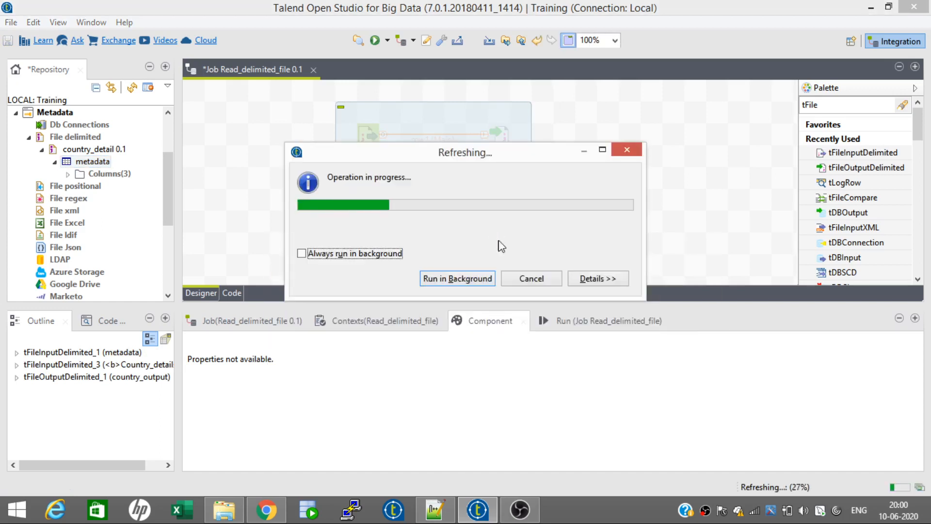
left_click(529, 277)
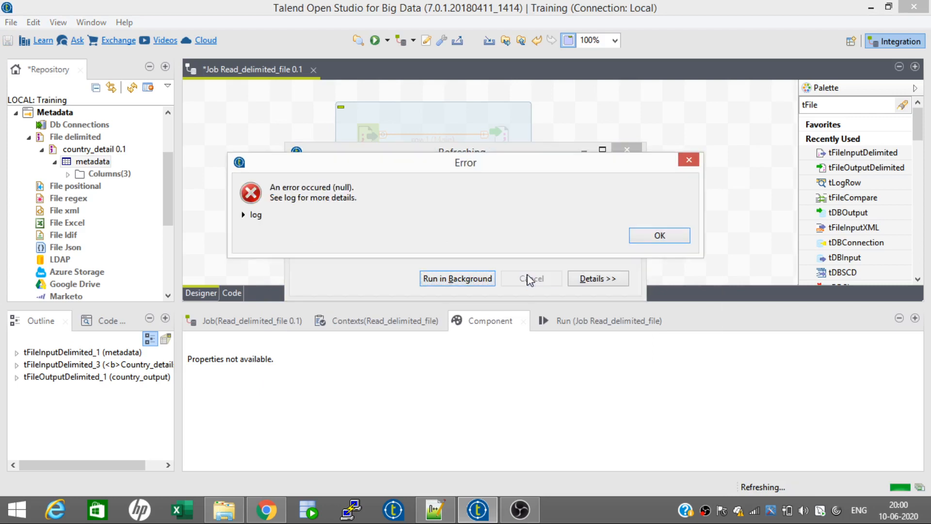
left_click(657, 240)
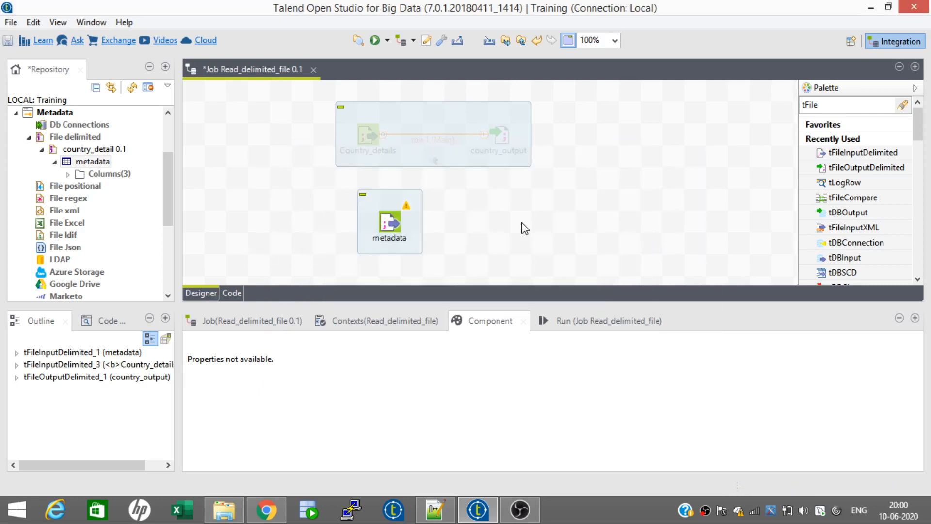
- Add a tLogRow component beside the metadata input component and link the two with a Main row
type("tlo")
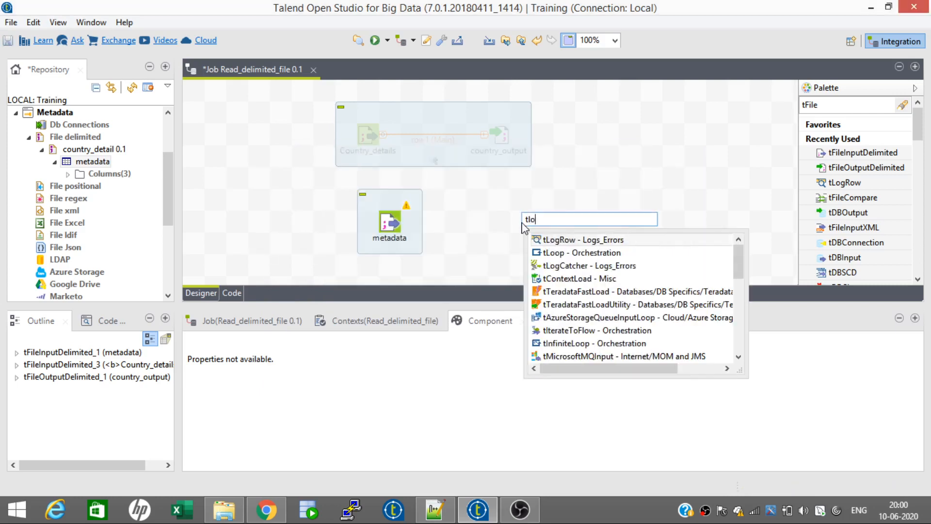
left_click(554, 244)
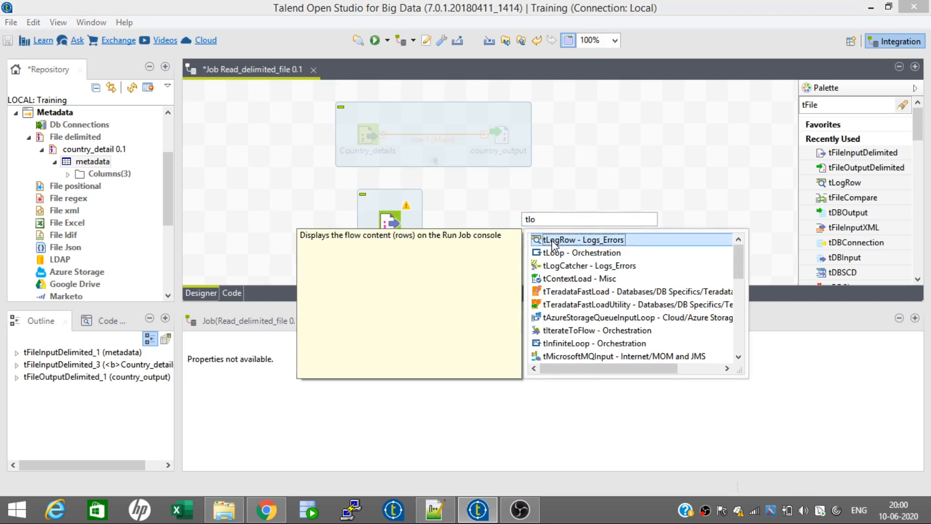
double_click(554, 240)
right_click(407, 235)
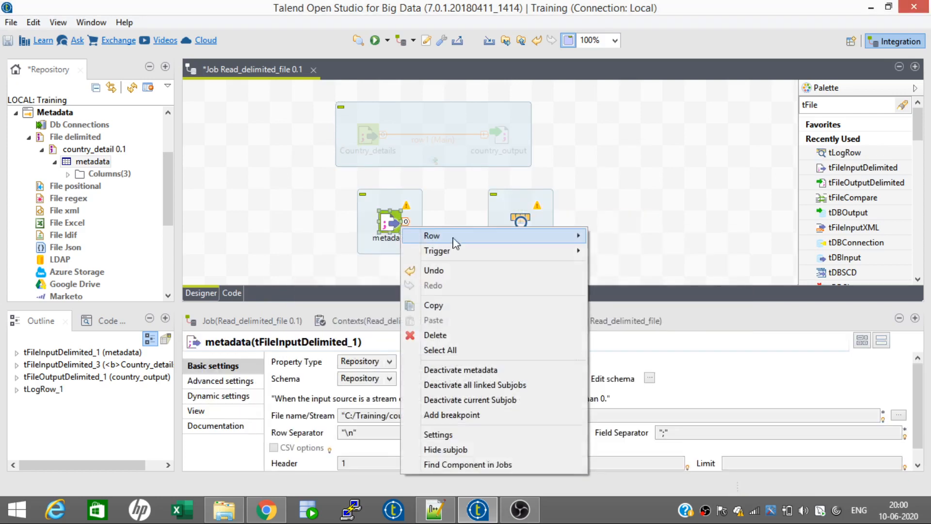
mouse_move(466, 234)
left_click(617, 236)
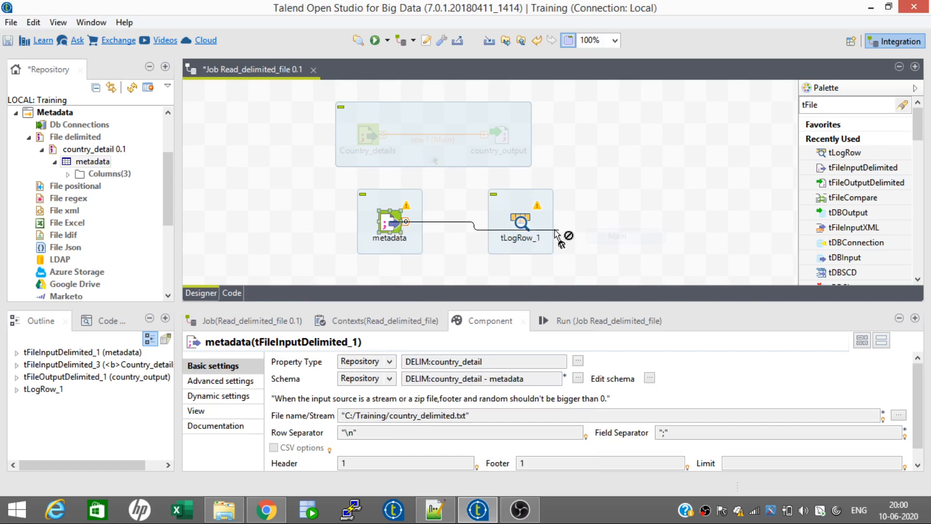
left_click(521, 222)
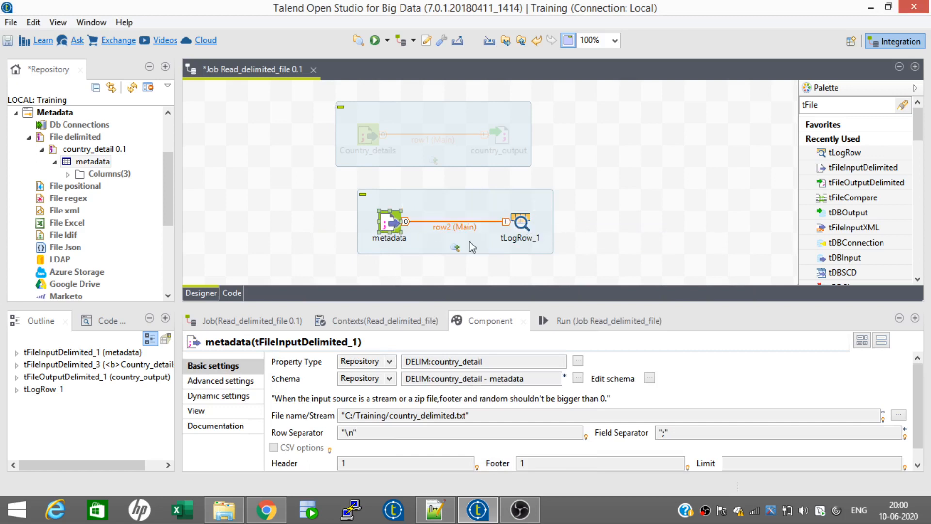
- Run the Read_delimited_file job in basic mode and review the rows printed in the console
left_click(587, 322)
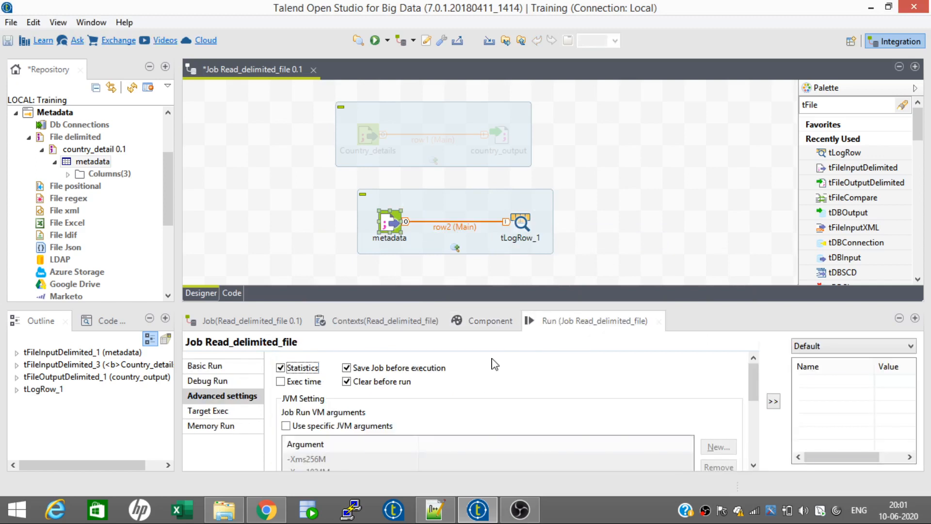
left_click(238, 369)
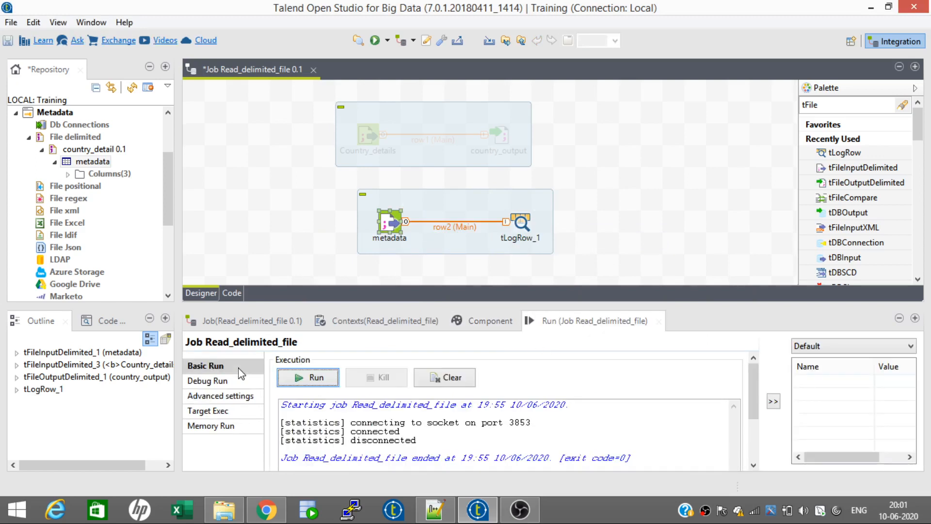
left_click(307, 380)
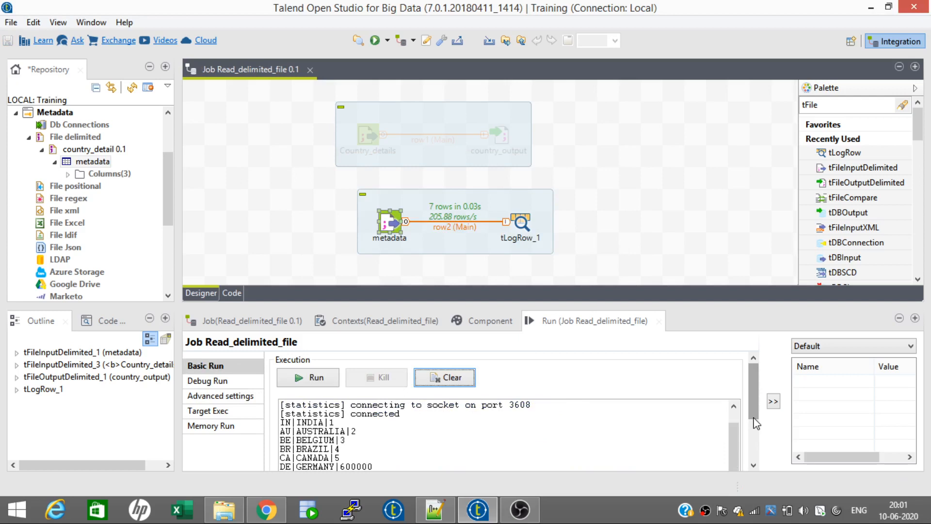
left_click_drag(754, 418, 753, 433)
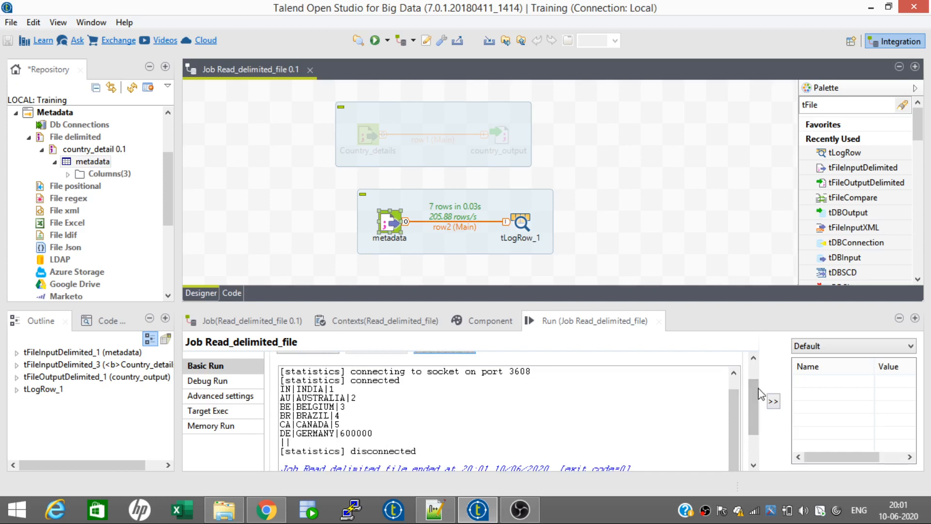
- Deactivate both the metadata input and tLogRow_1 components of the lower subjob
left_click(495, 323)
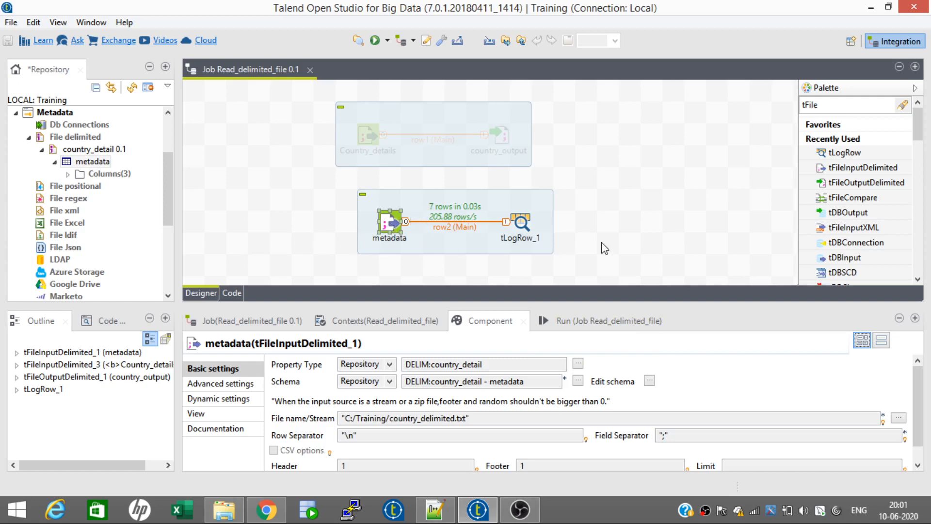
left_click(520, 224)
right_click(520, 223)
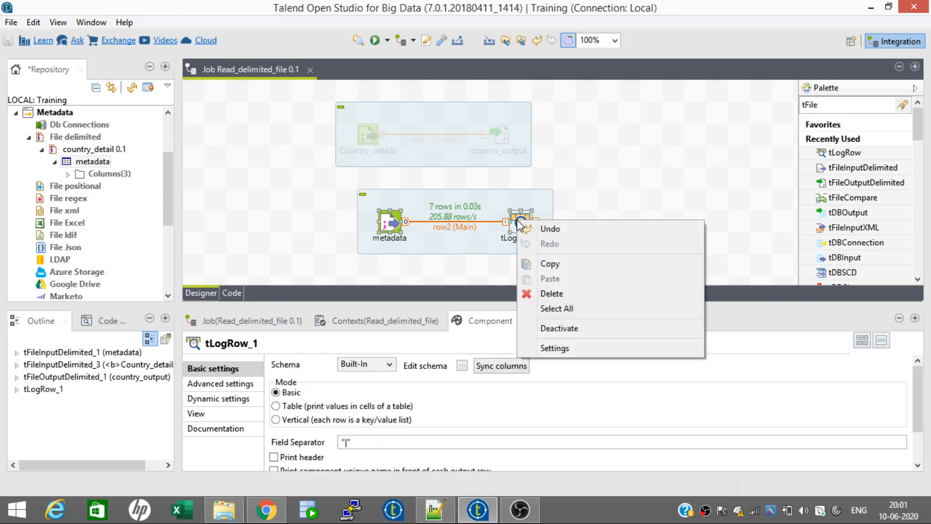
left_click(558, 328)
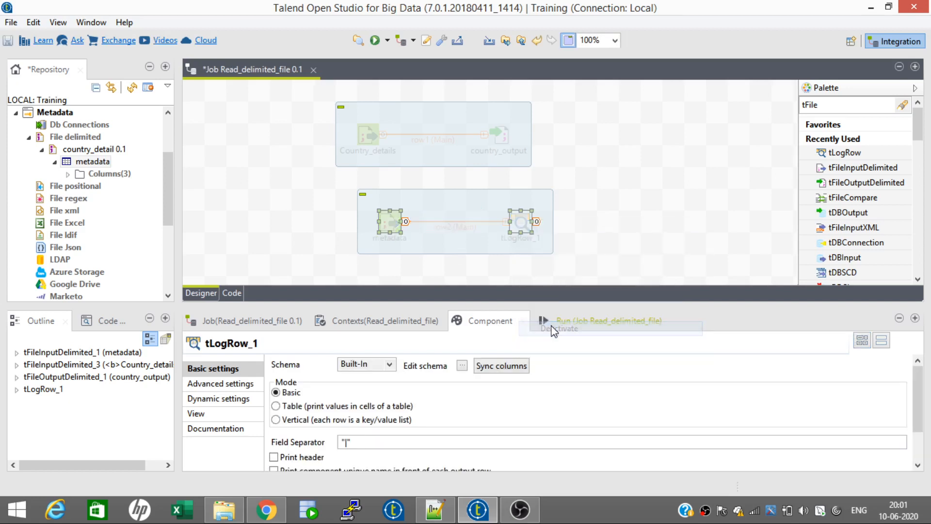
- Reactivate the Country_details and country_output components of the upper subjob
left_click(497, 141)
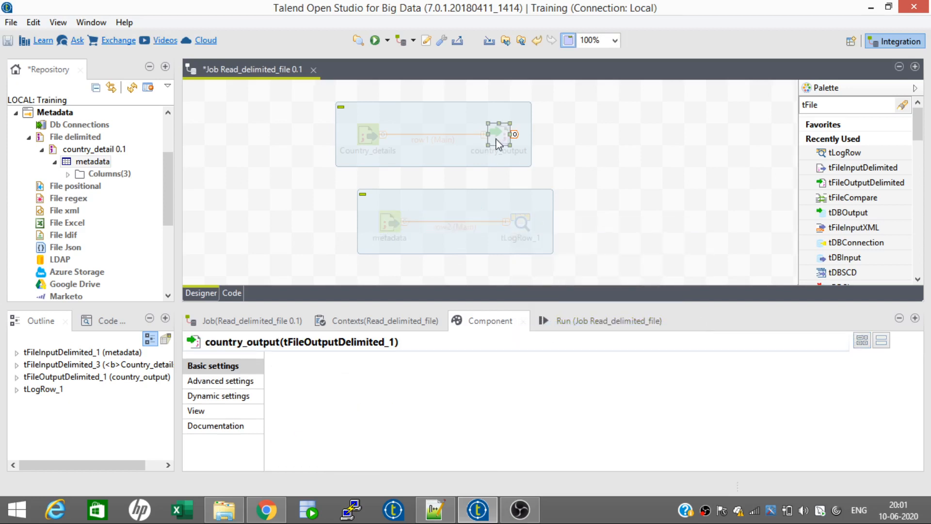
left_click(373, 140)
right_click(374, 141)
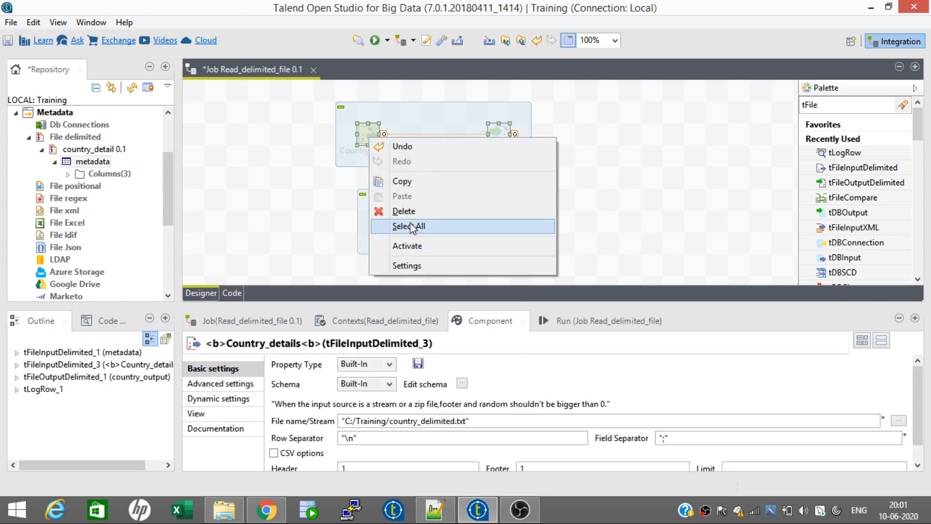
left_click(411, 246)
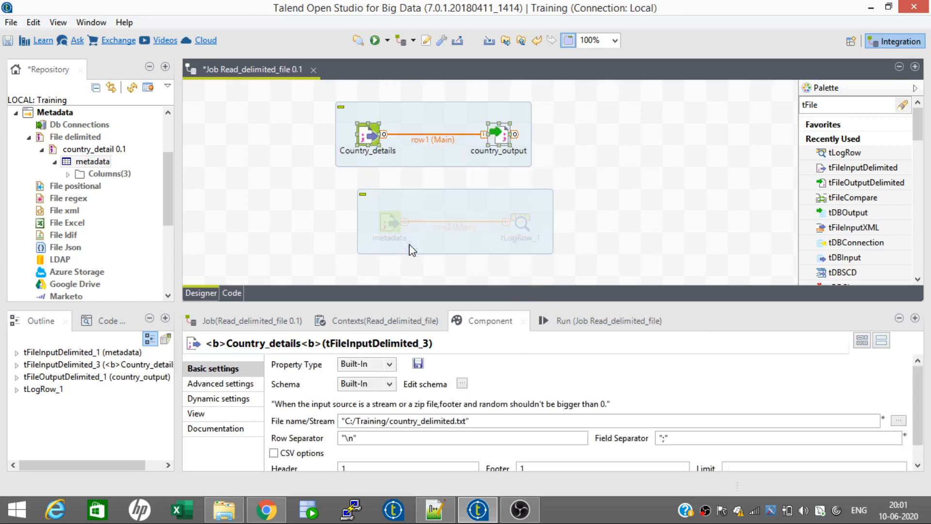
- Set the schema type of the Country_details component to Repository and propagate the change
left_click(369, 132)
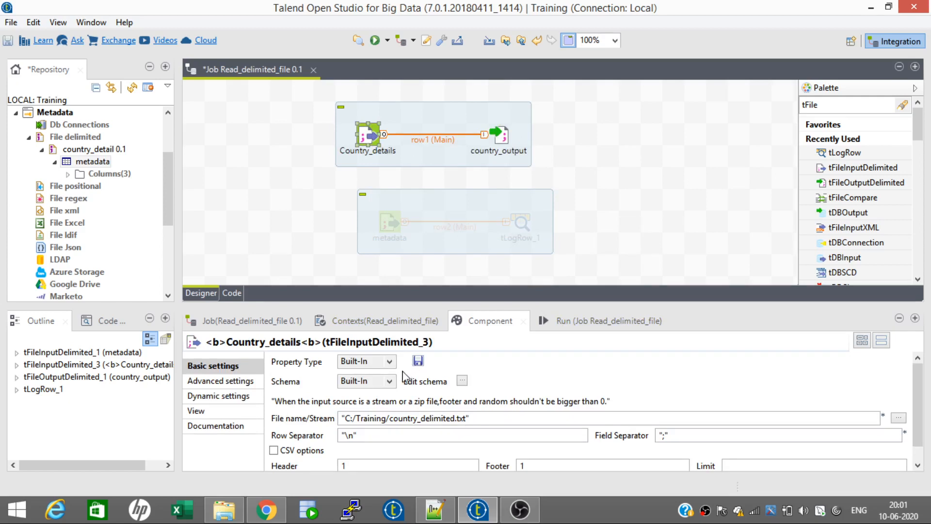
left_click(390, 381)
left_click(373, 406)
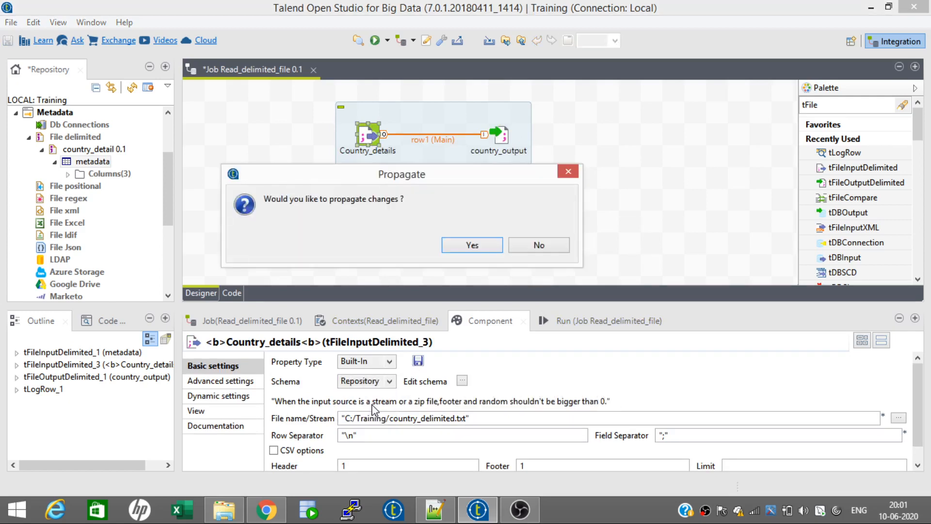
left_click(472, 246)
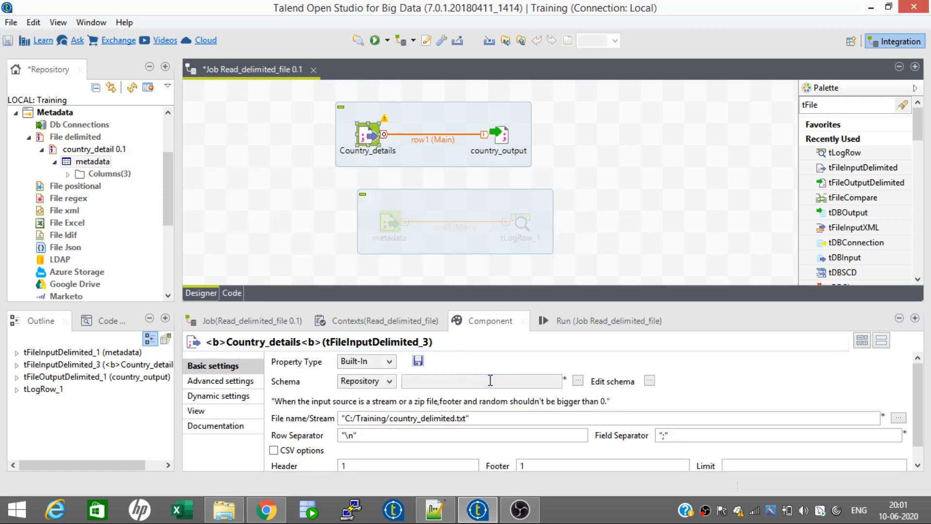
- Assign the metadata schema of the delimited file entry country_detail to Country_details and propagate the changes
left_click(578, 381)
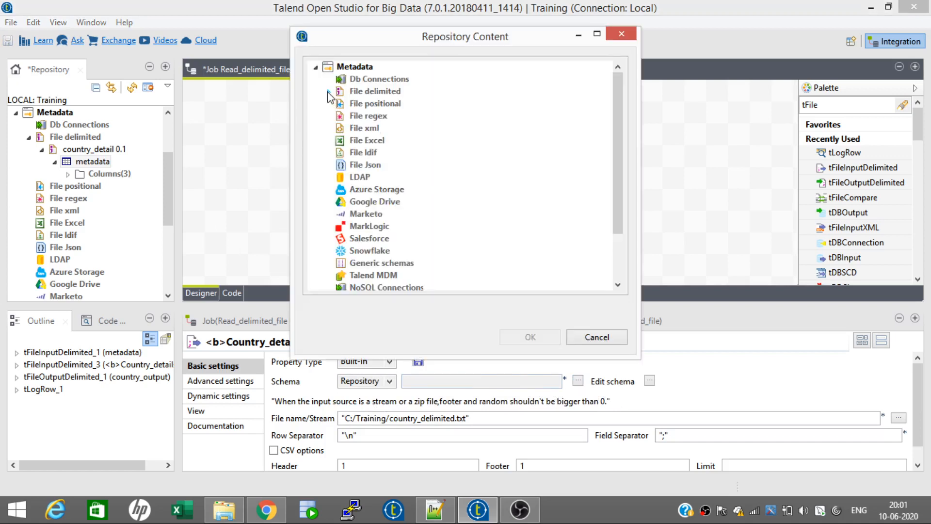
left_click(328, 91)
left_click(355, 104)
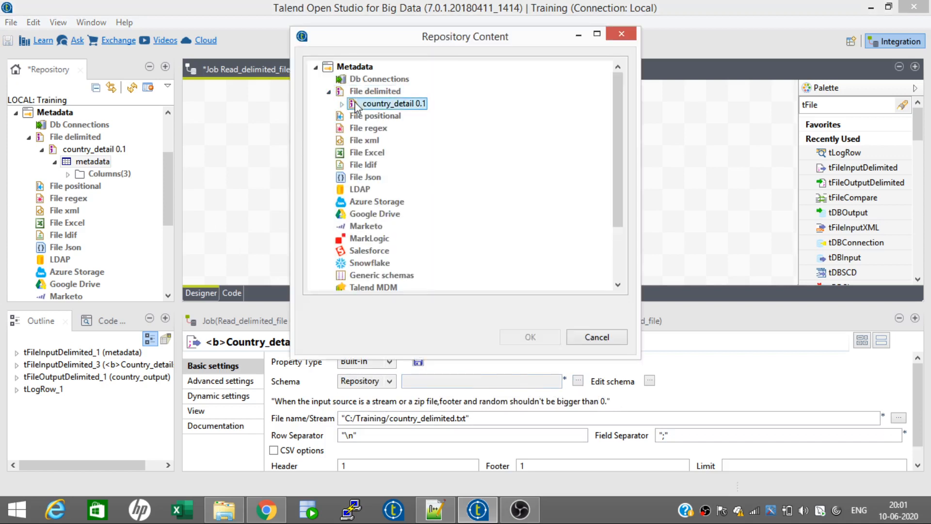
double_click(356, 104)
left_click(383, 116)
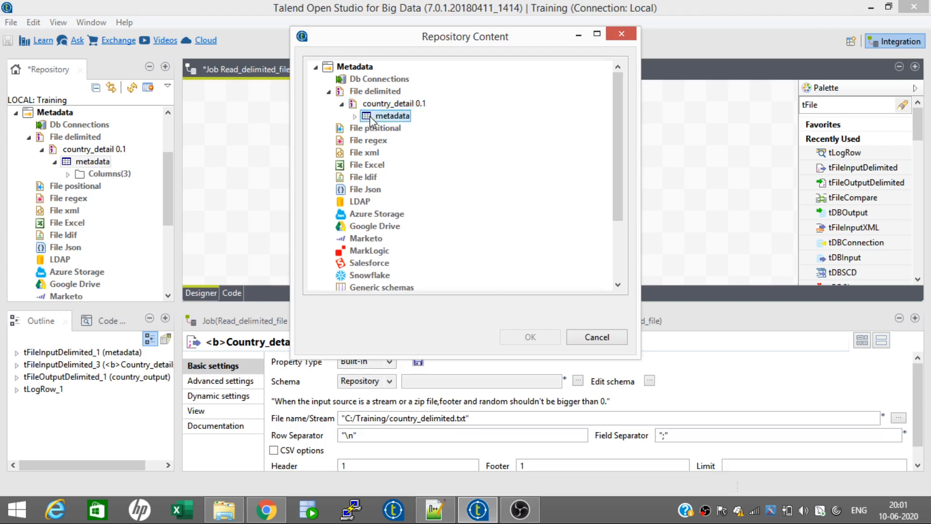
left_click(526, 337)
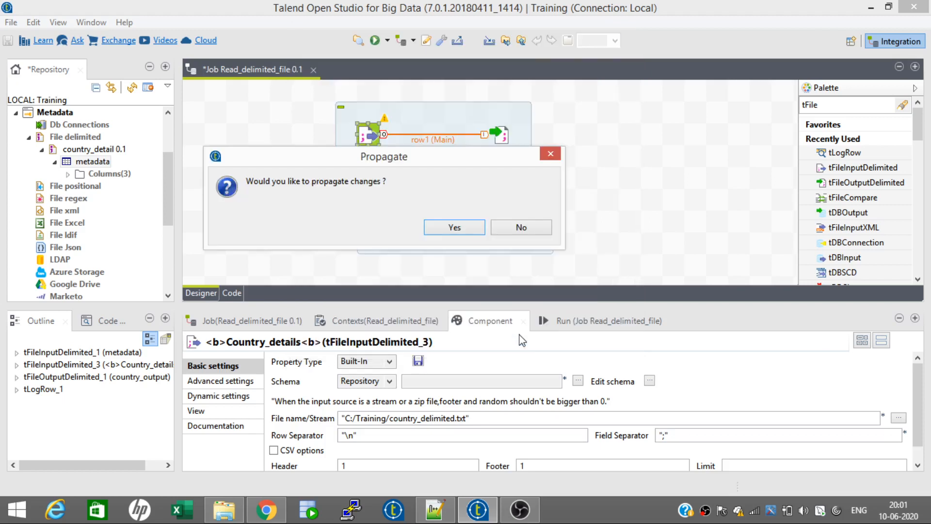
left_click(466, 232)
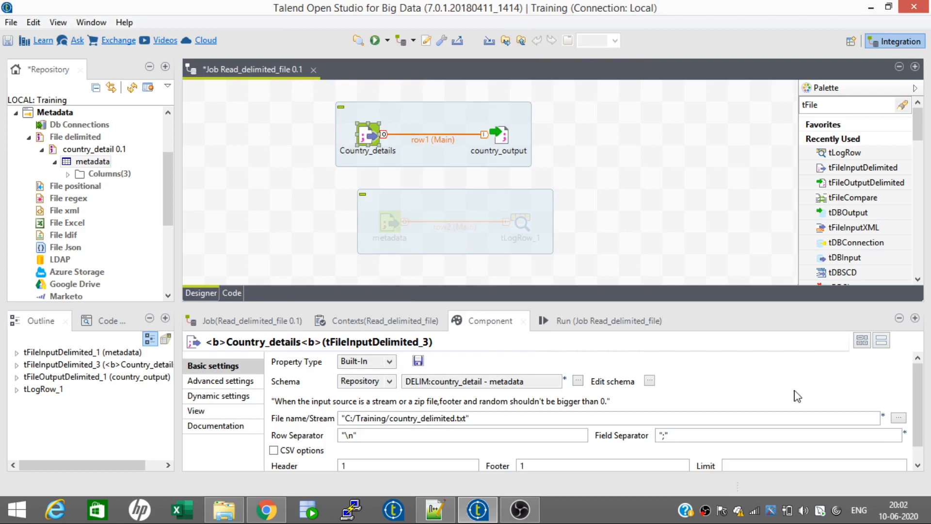
scroll(921, 411, "down", 1)
scroll(921, 411, "up", 1)
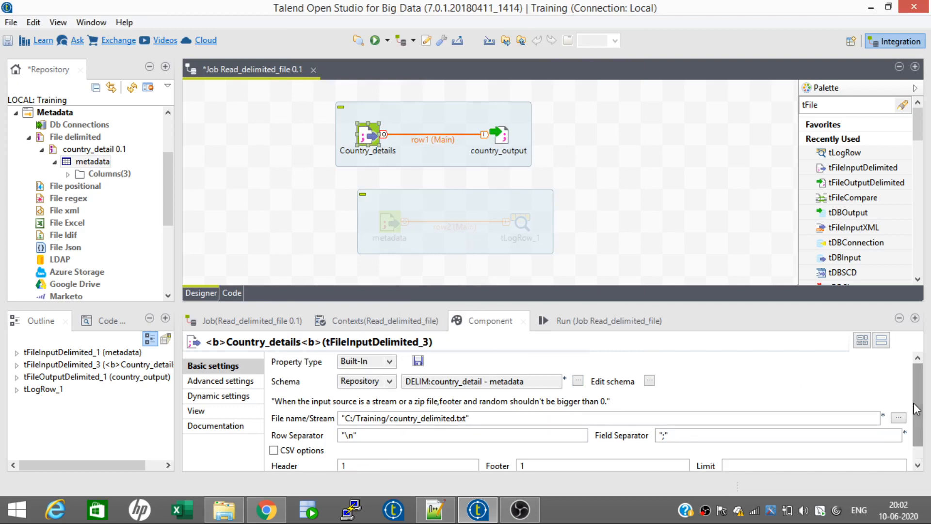
- Clear the previous console output and run the Read_delimited_file job again
left_click(597, 321)
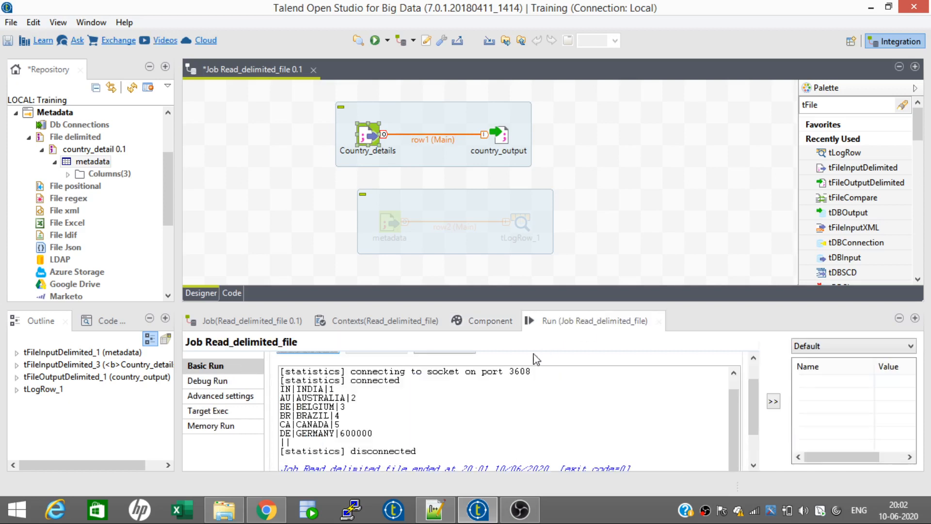
scroll(722, 381, "up", 1)
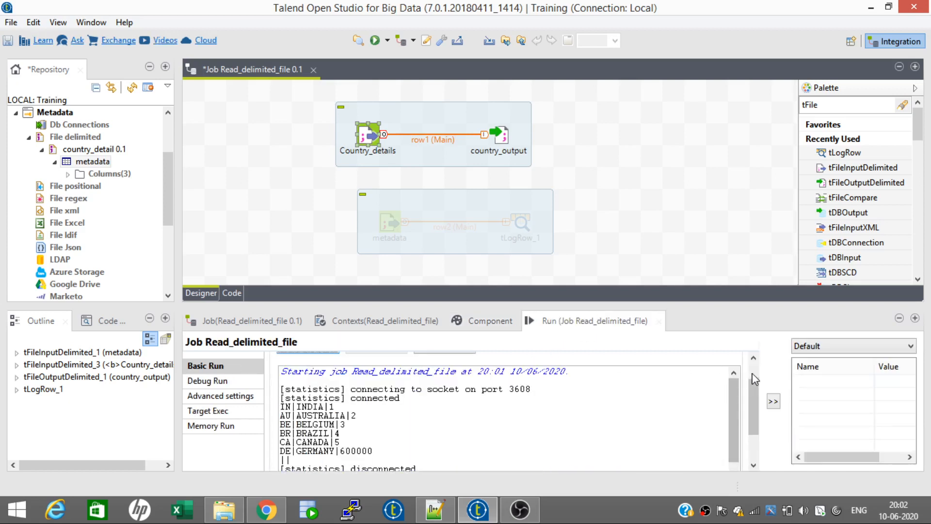
scroll(753, 388, "up", 1)
left_click(446, 376)
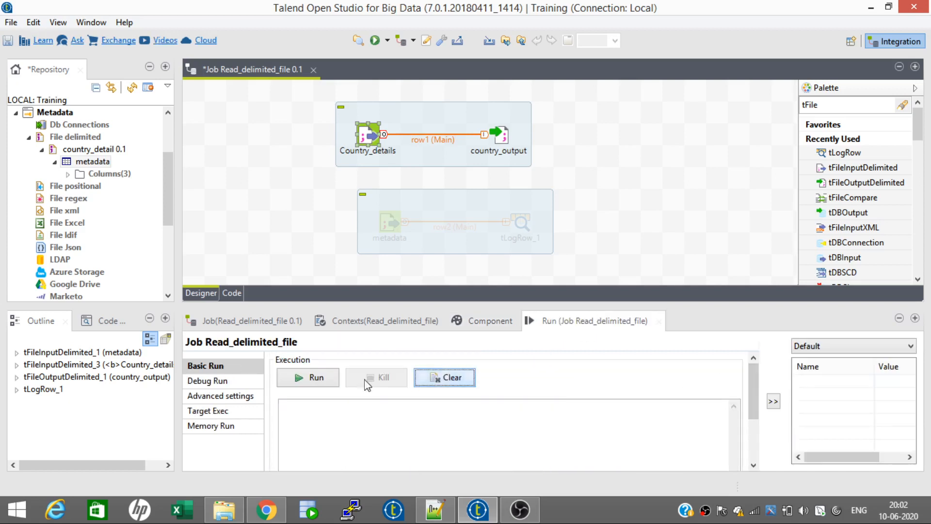
left_click(308, 377)
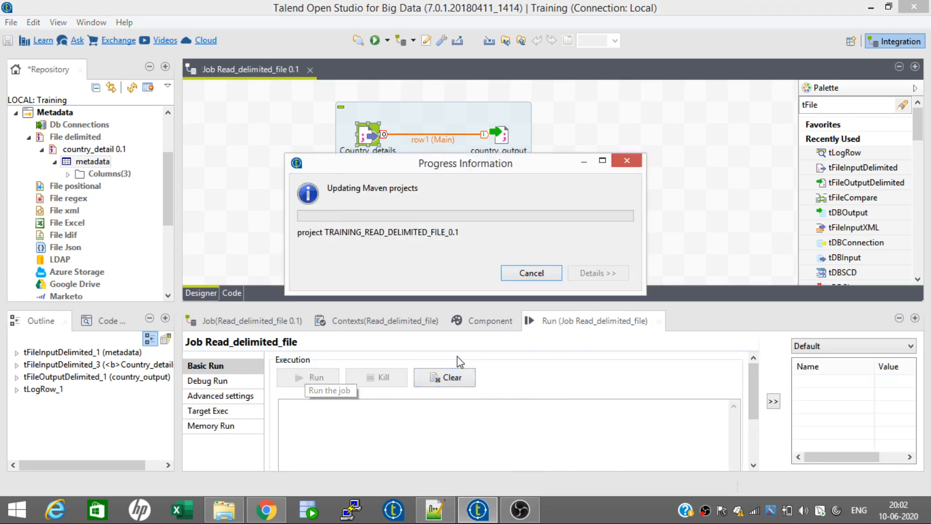